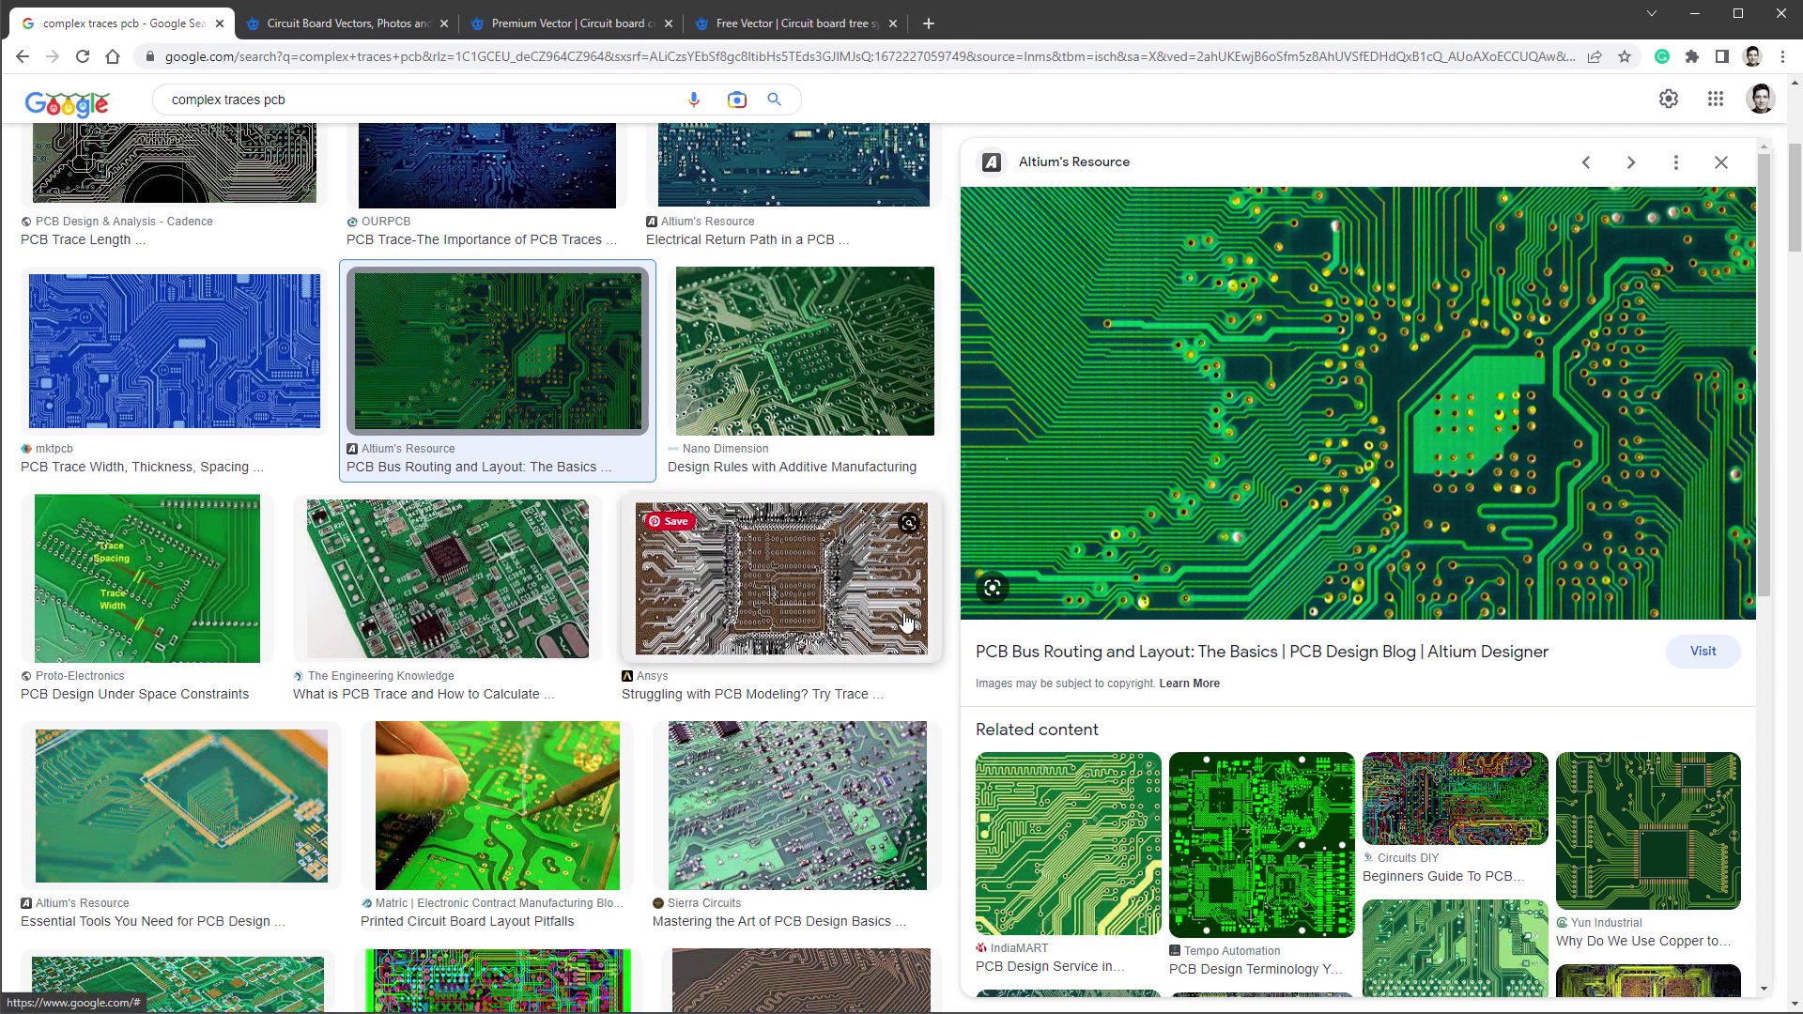
Preview the 'All About Your PCB Trace Length' photo, then switch to the Freepik circuit-board ring frames tab
scroll(939, 590, "down", 4)
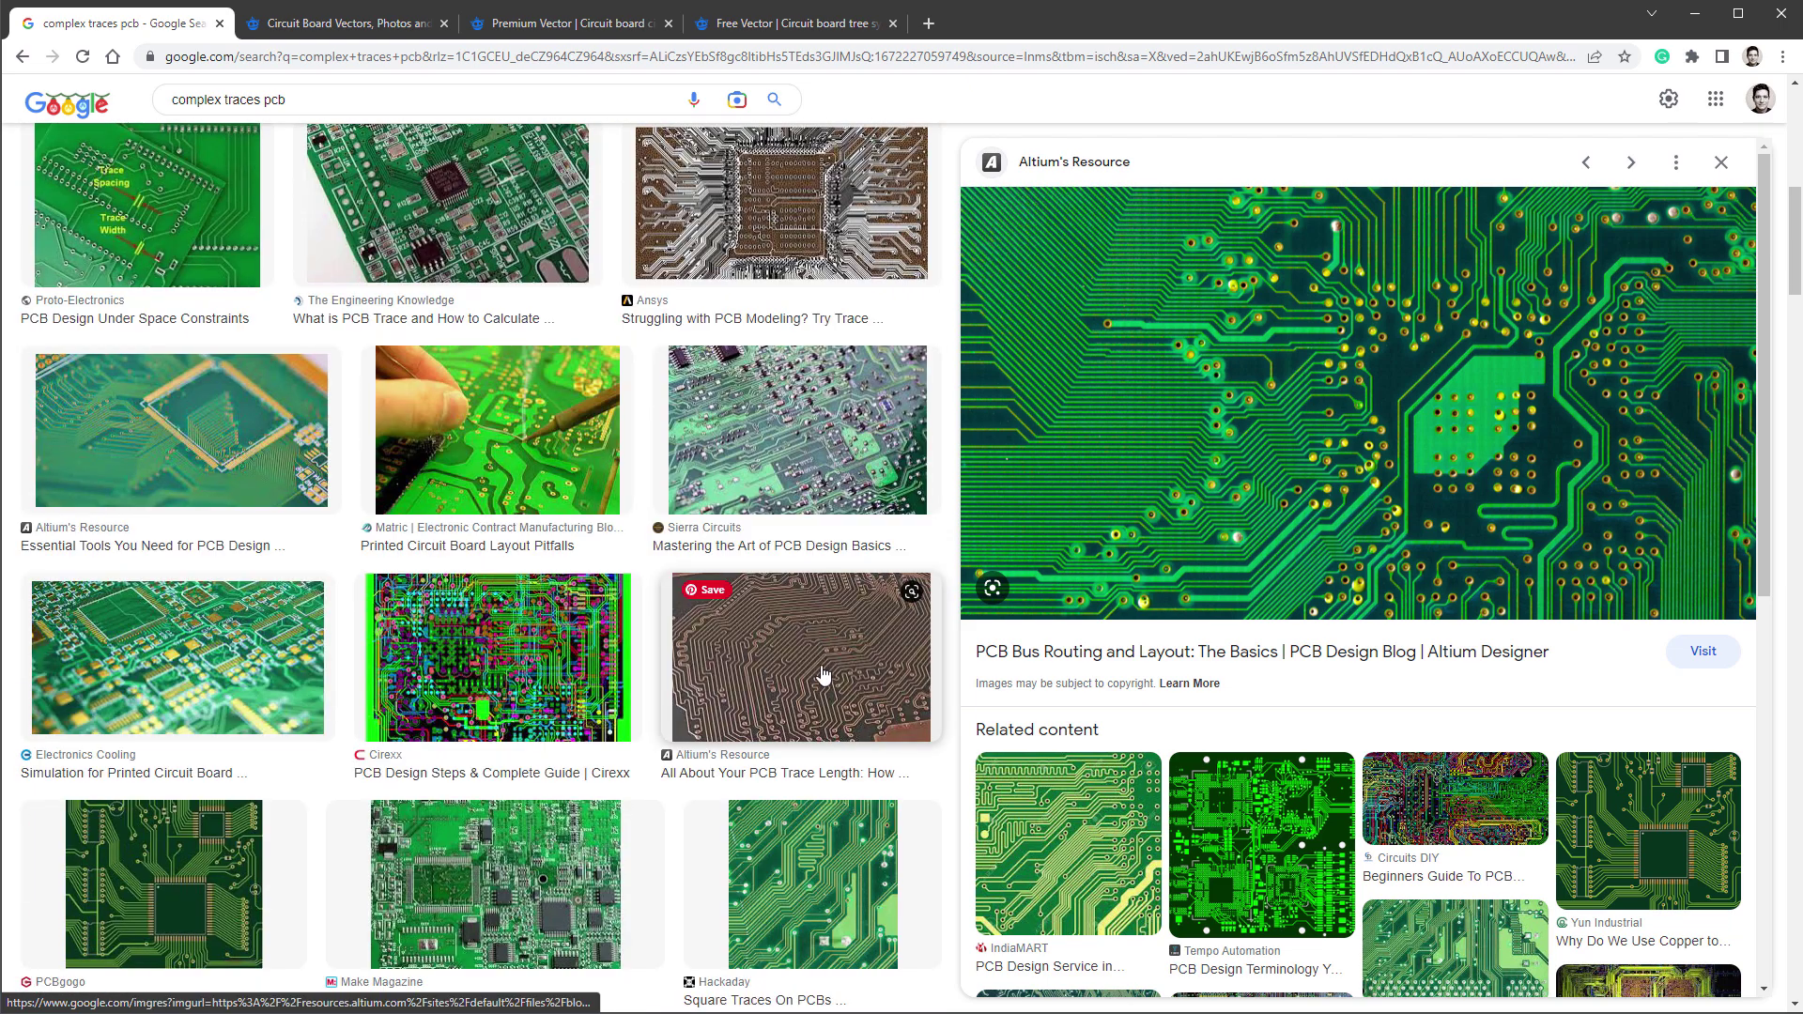
left_click(823, 676)
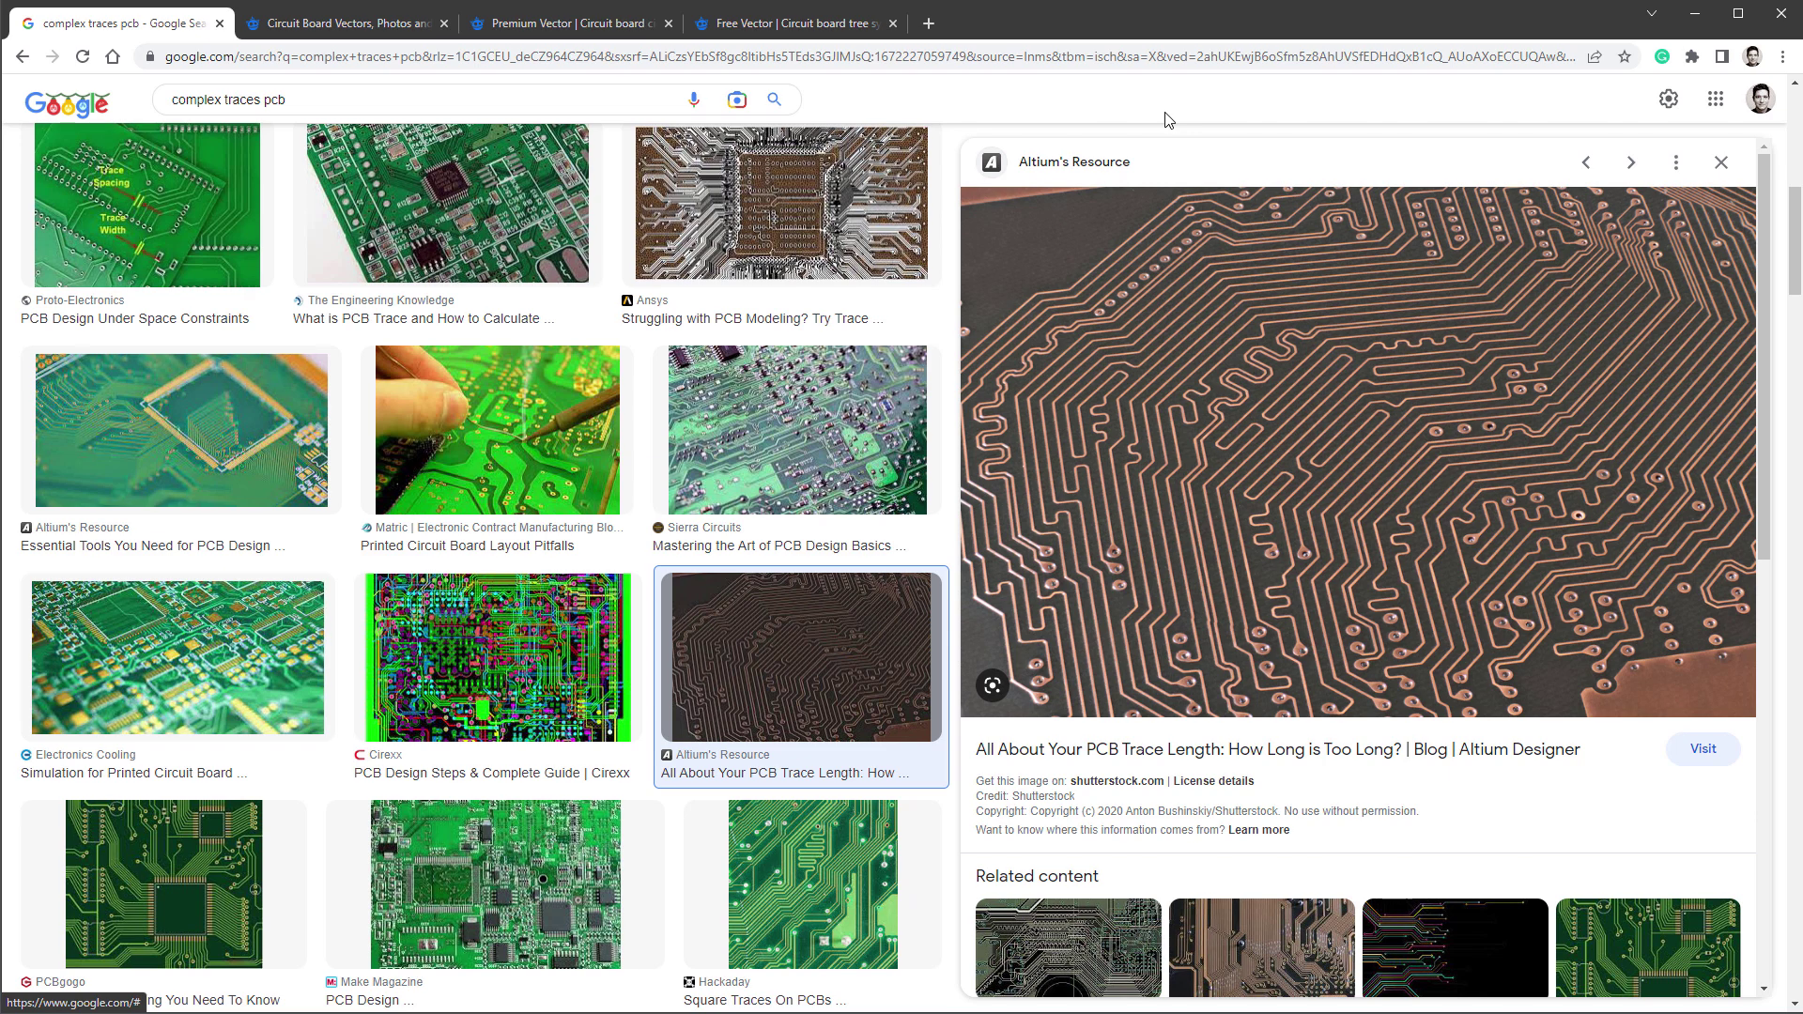
left_click(575, 25)
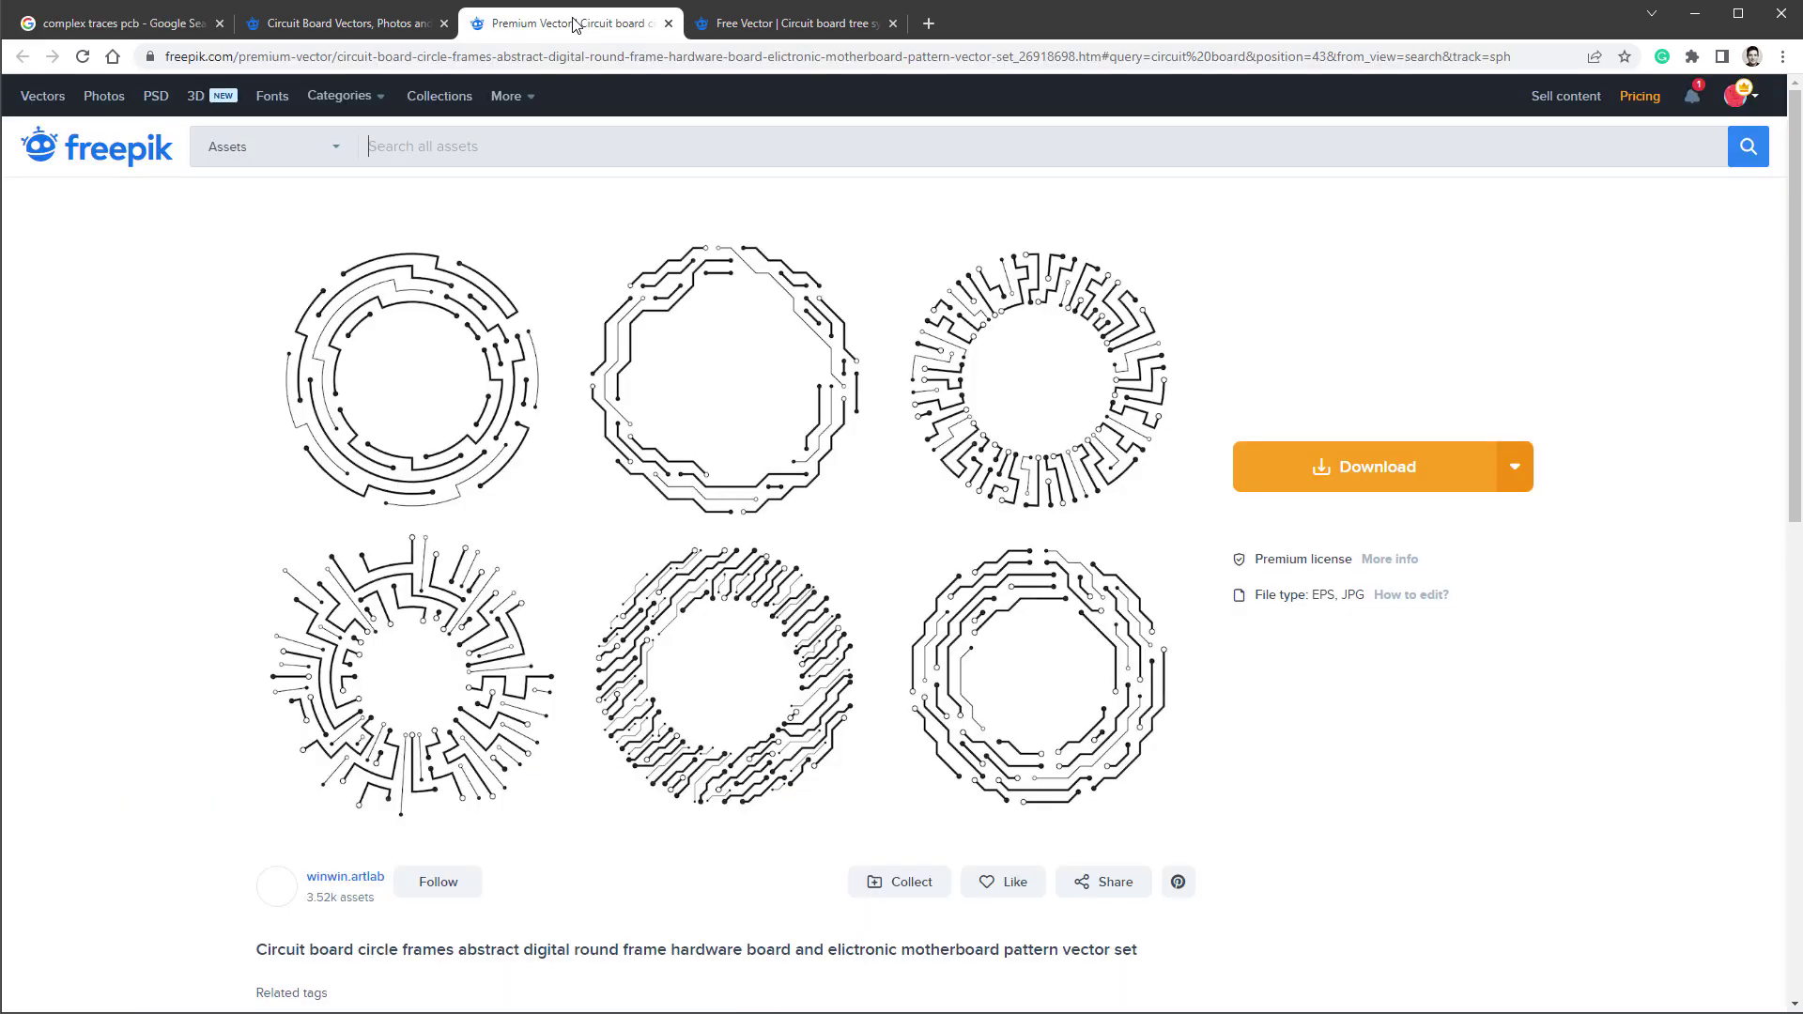
View the Freepik circuit-board tree vector, then bring Houdini's empty geo1 network to the front
left_click(757, 22)
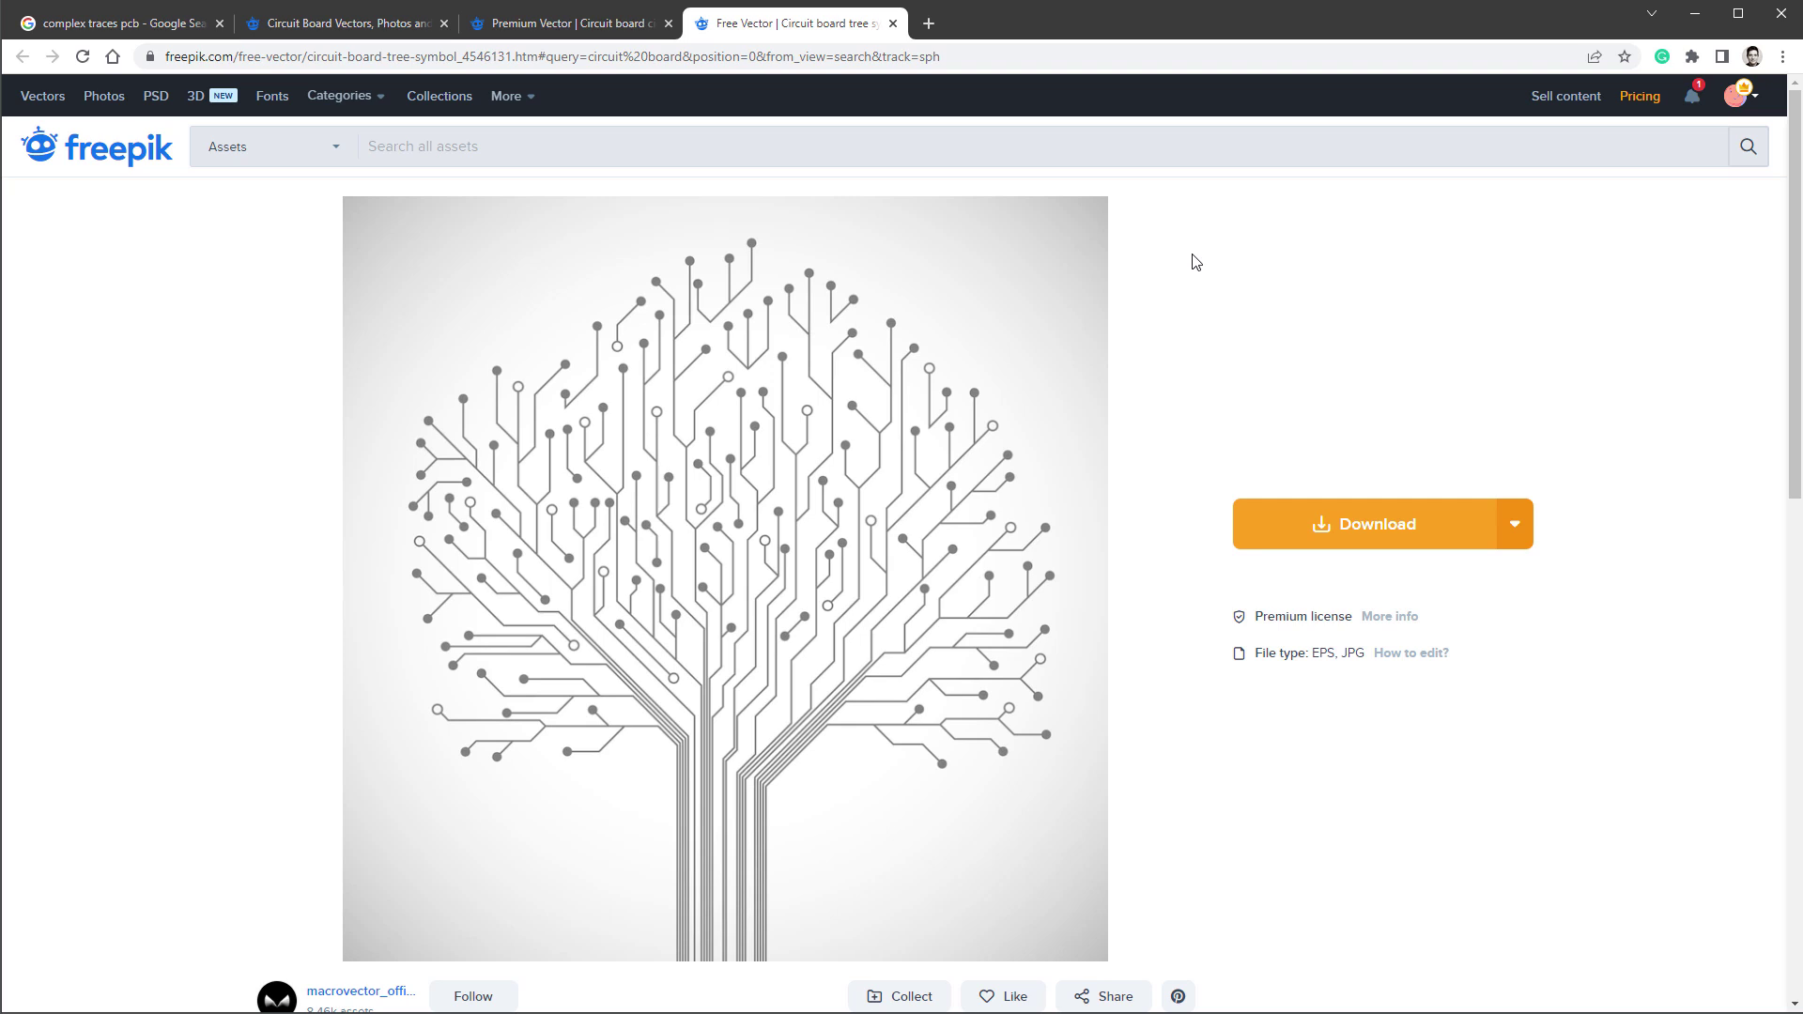
key("alt+Tab")
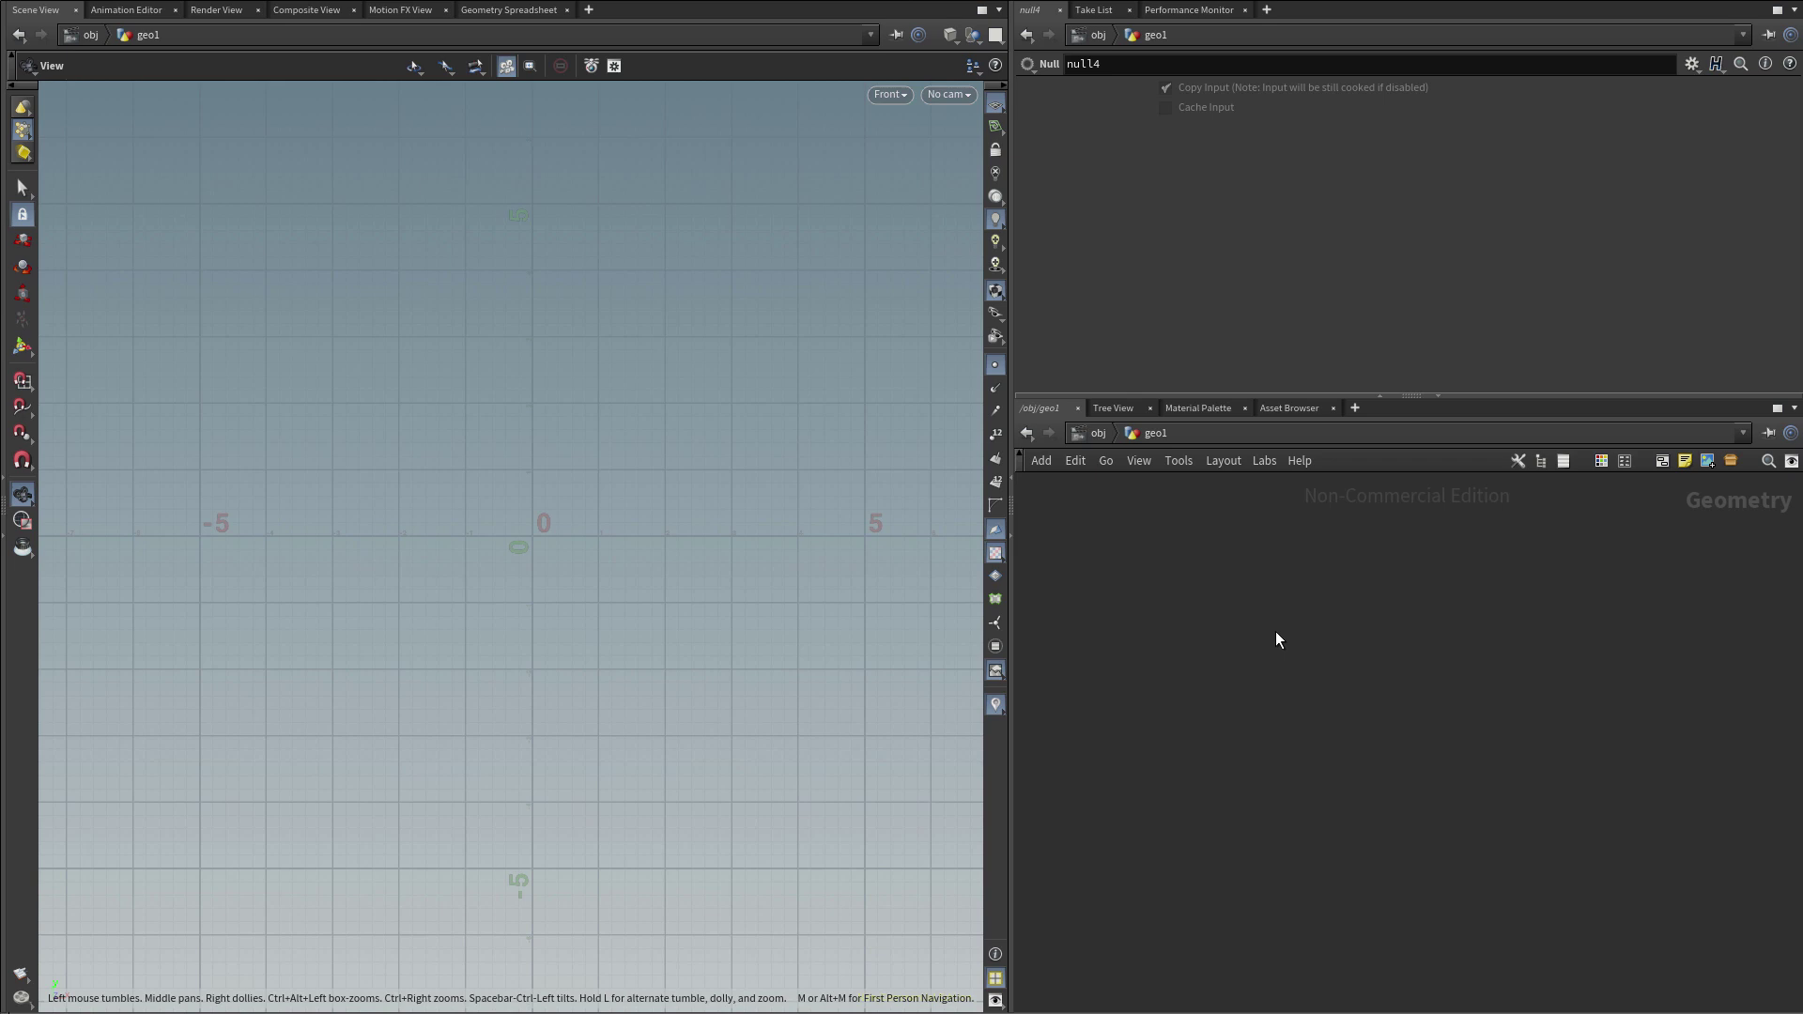
Add a 10×10 Grid SOP with XY Plane orientation and set its display flag
key("Tab")
key("Escape")
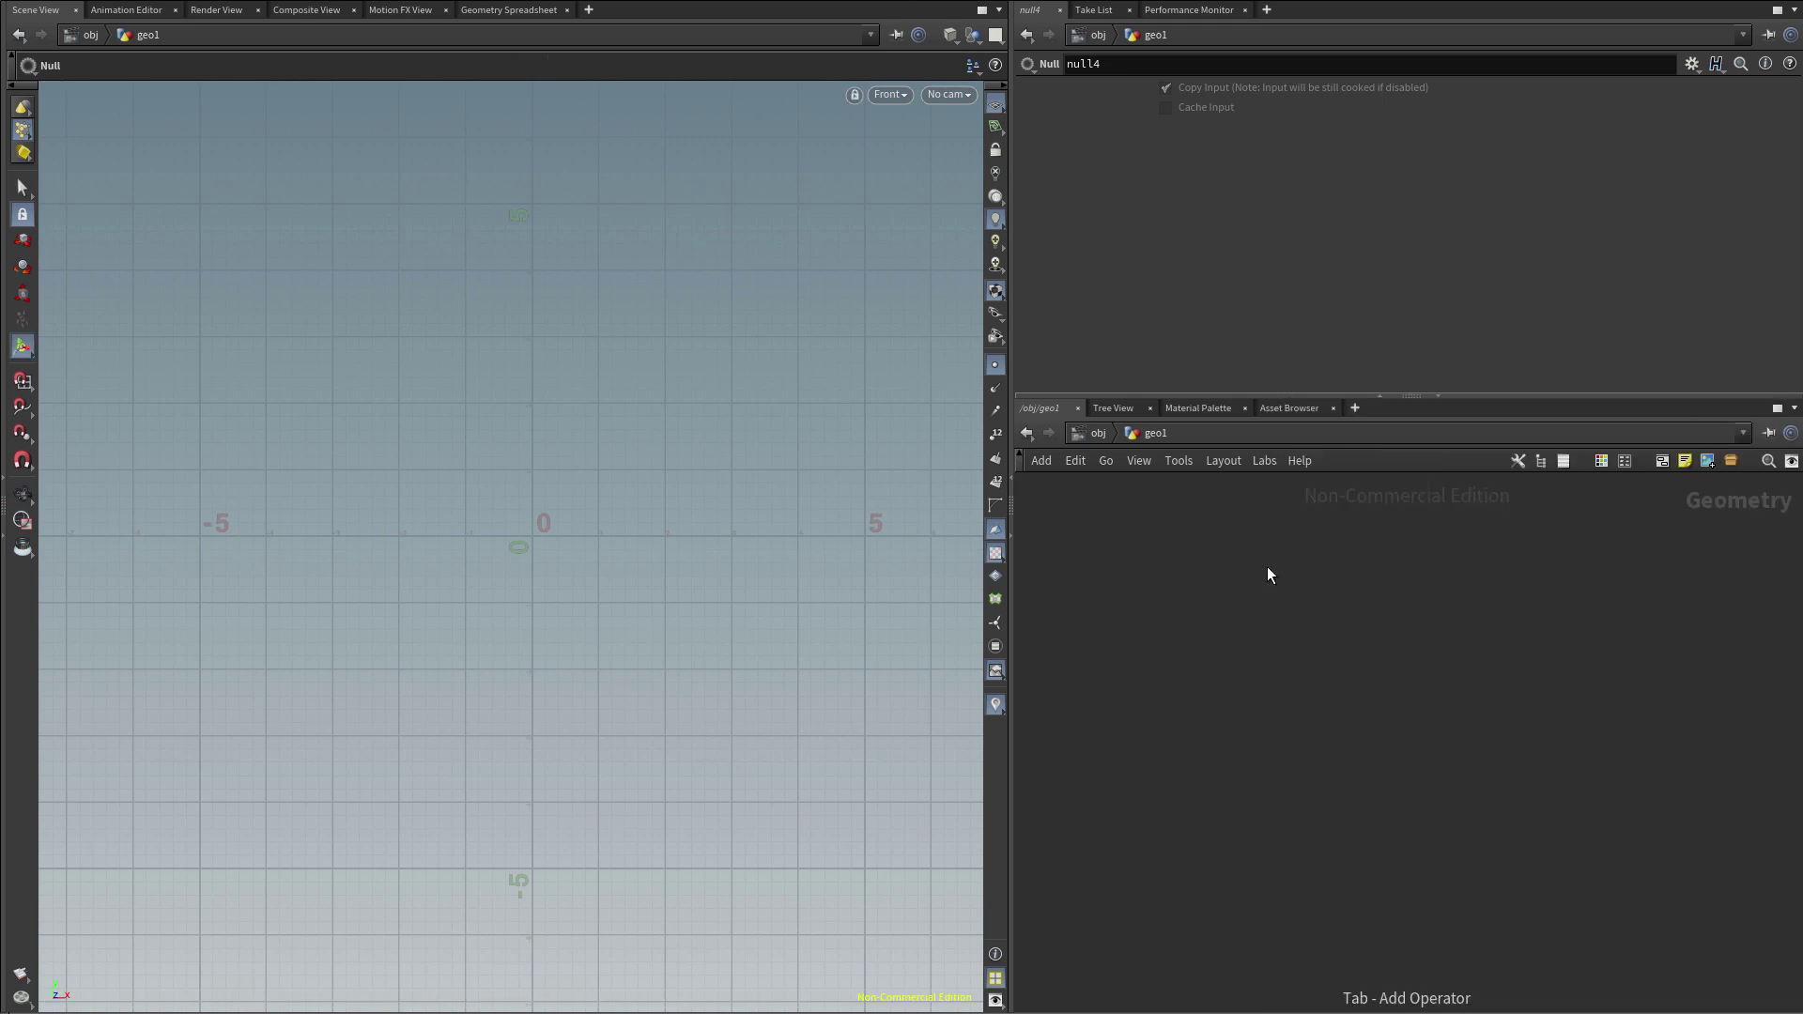
left_click(1277, 587)
left_click(1187, 140)
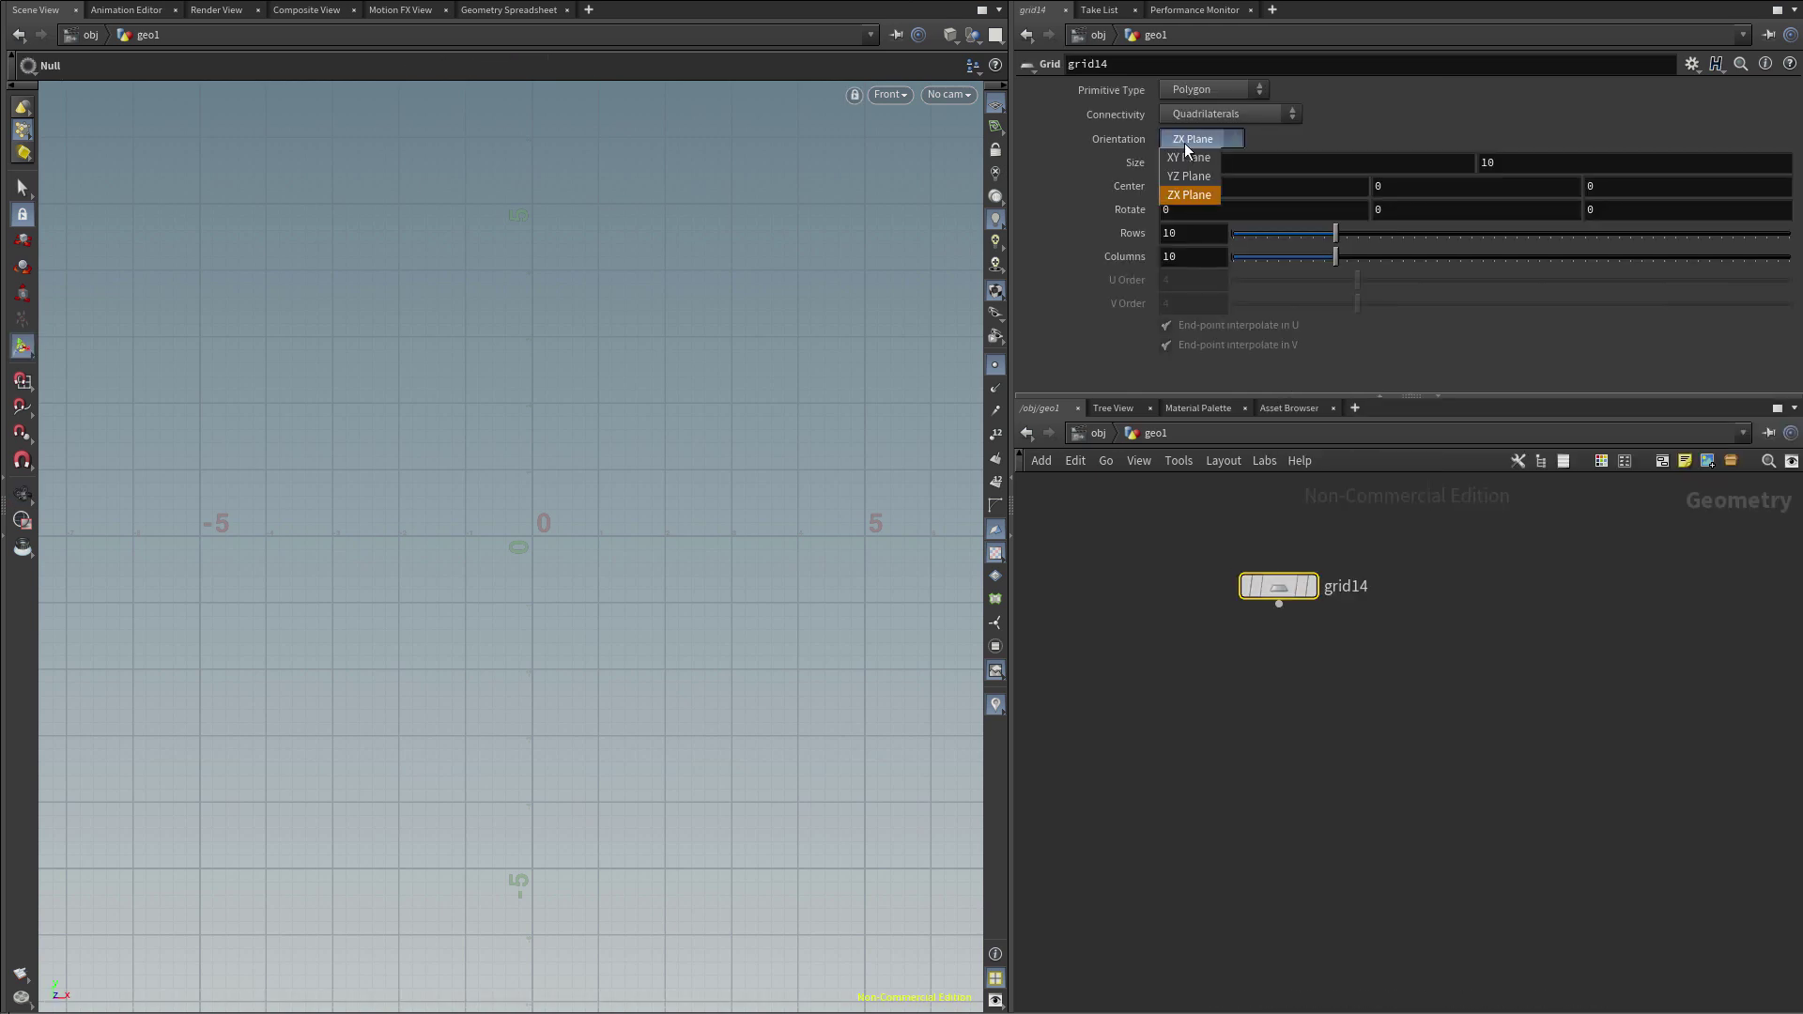
left_click(1189, 158)
left_click(1310, 543)
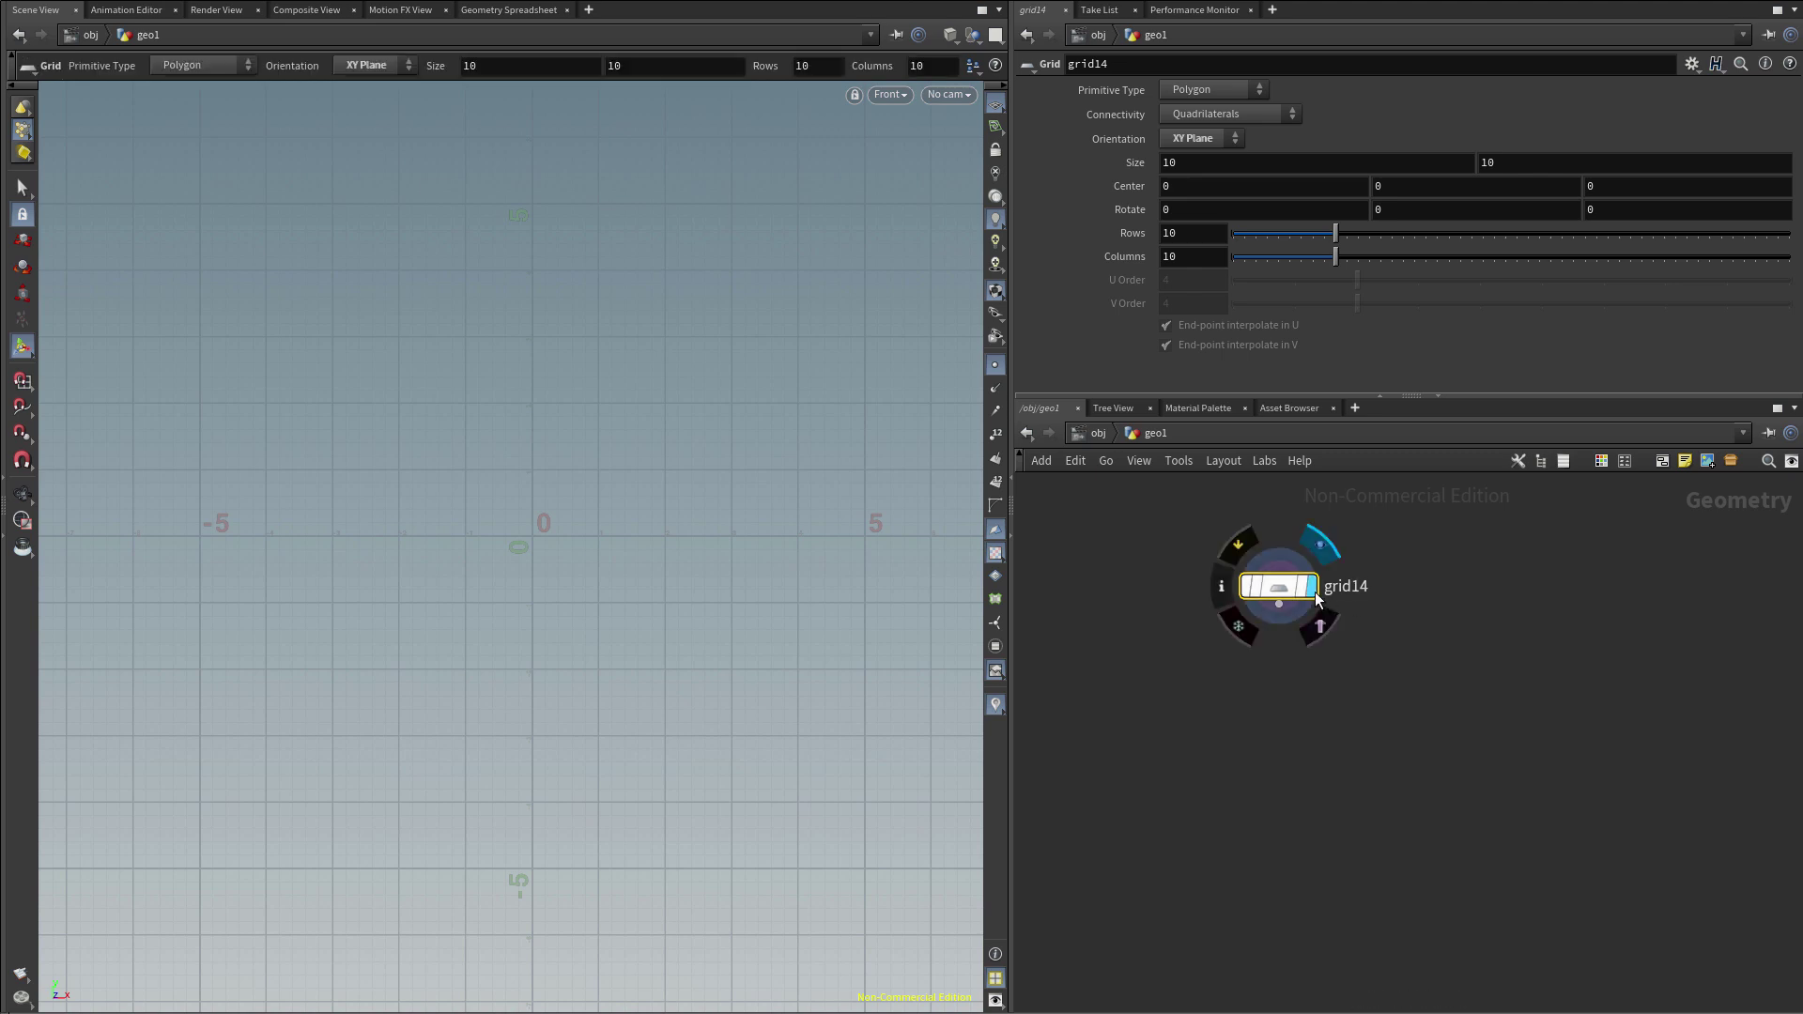
key("Tab")
Add a Points Group Create node named start_point on bottom-edge point 5
type("group")
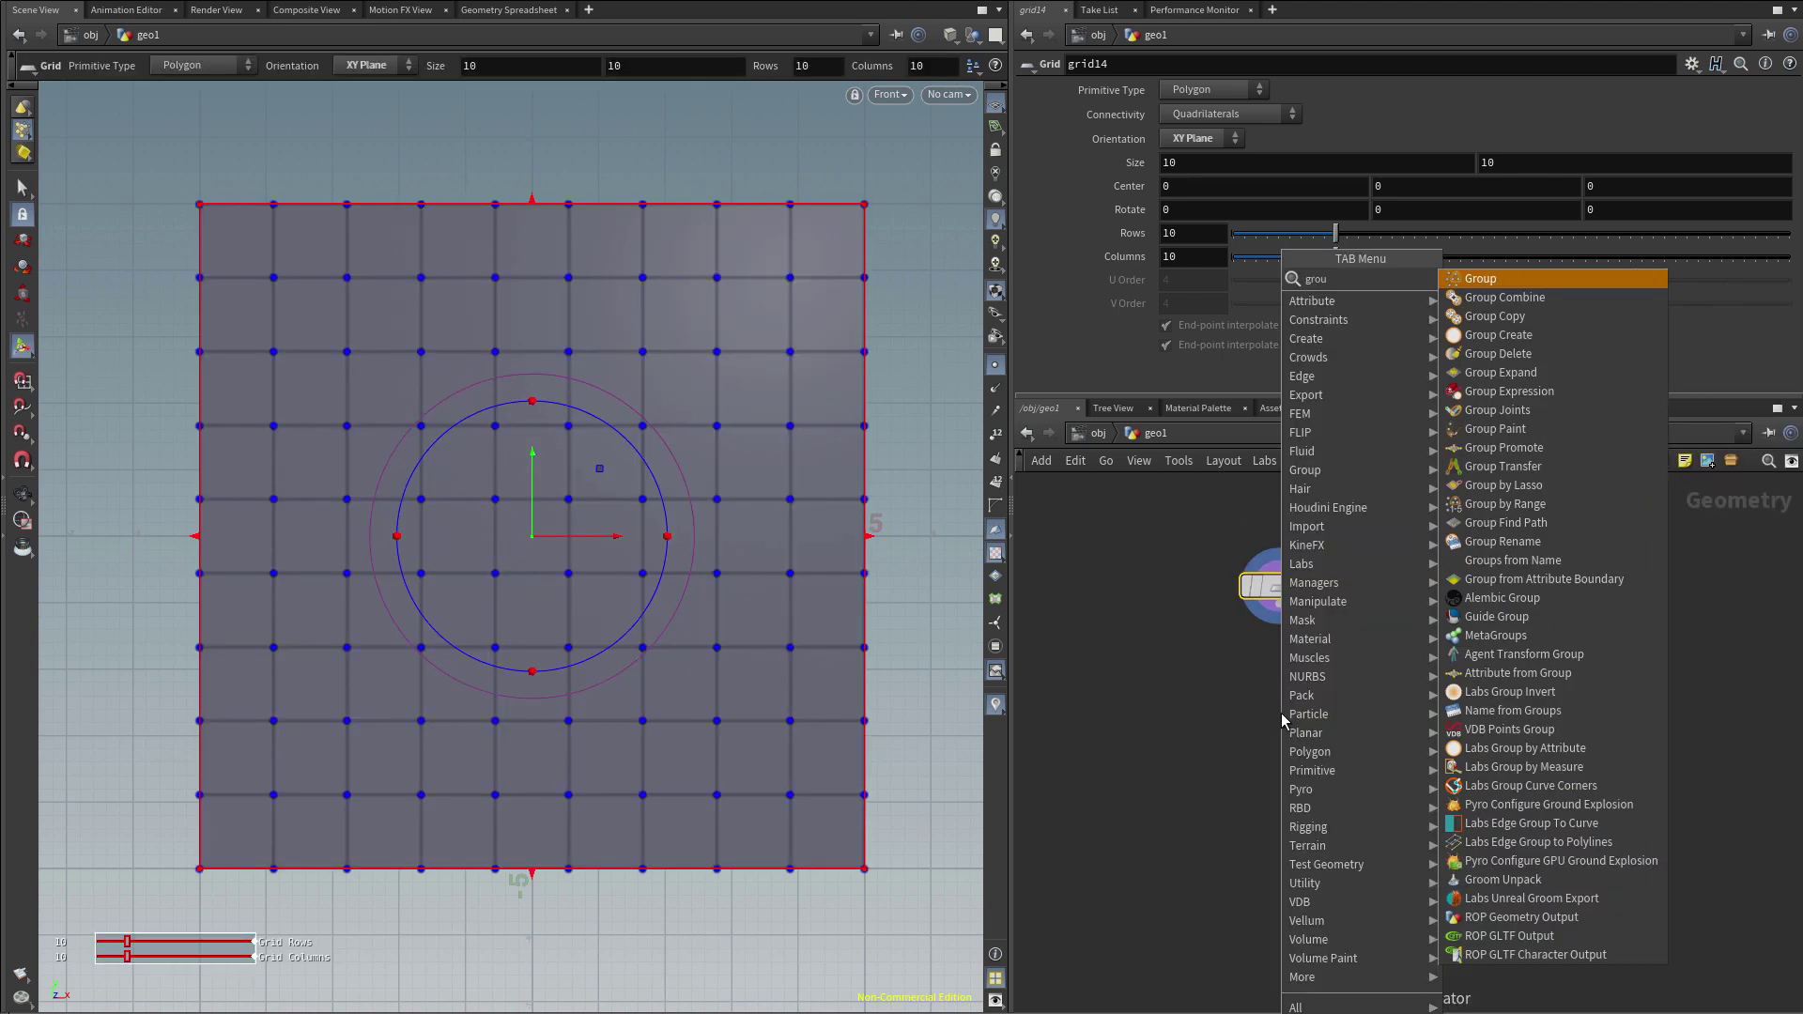
key("Return")
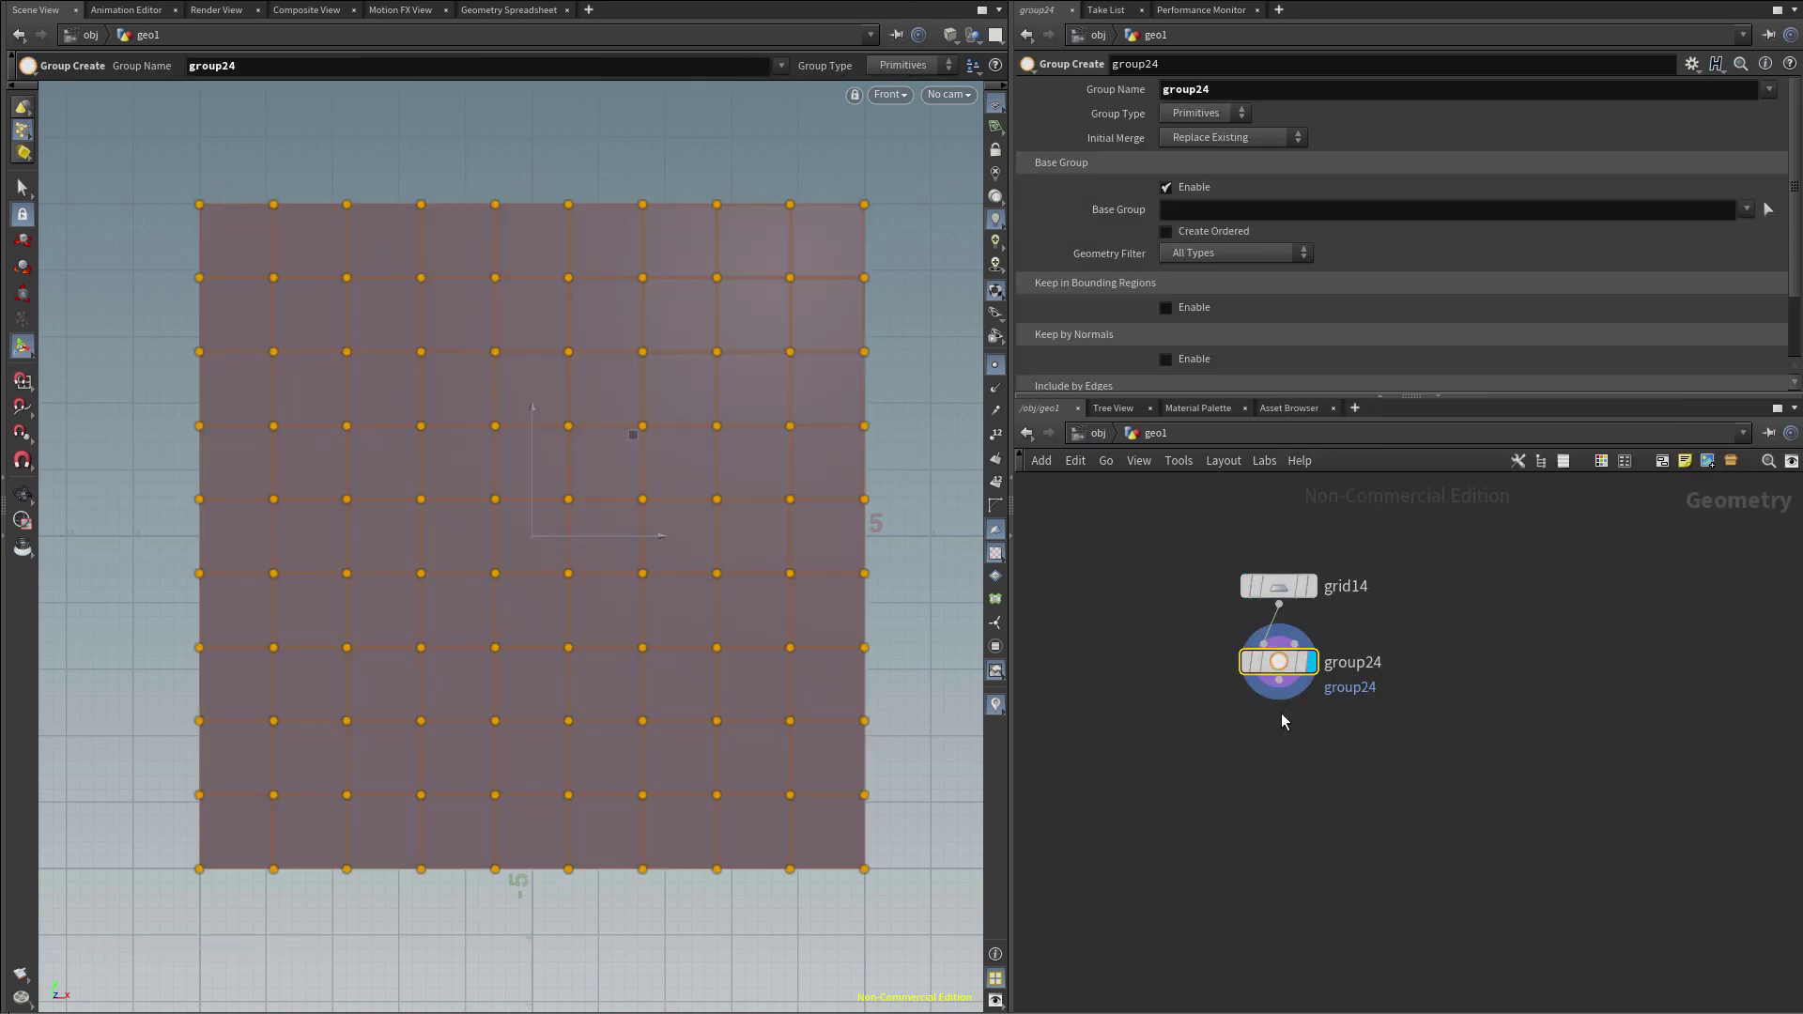
left_click(1205, 112)
left_click(1195, 148)
left_click(1767, 212)
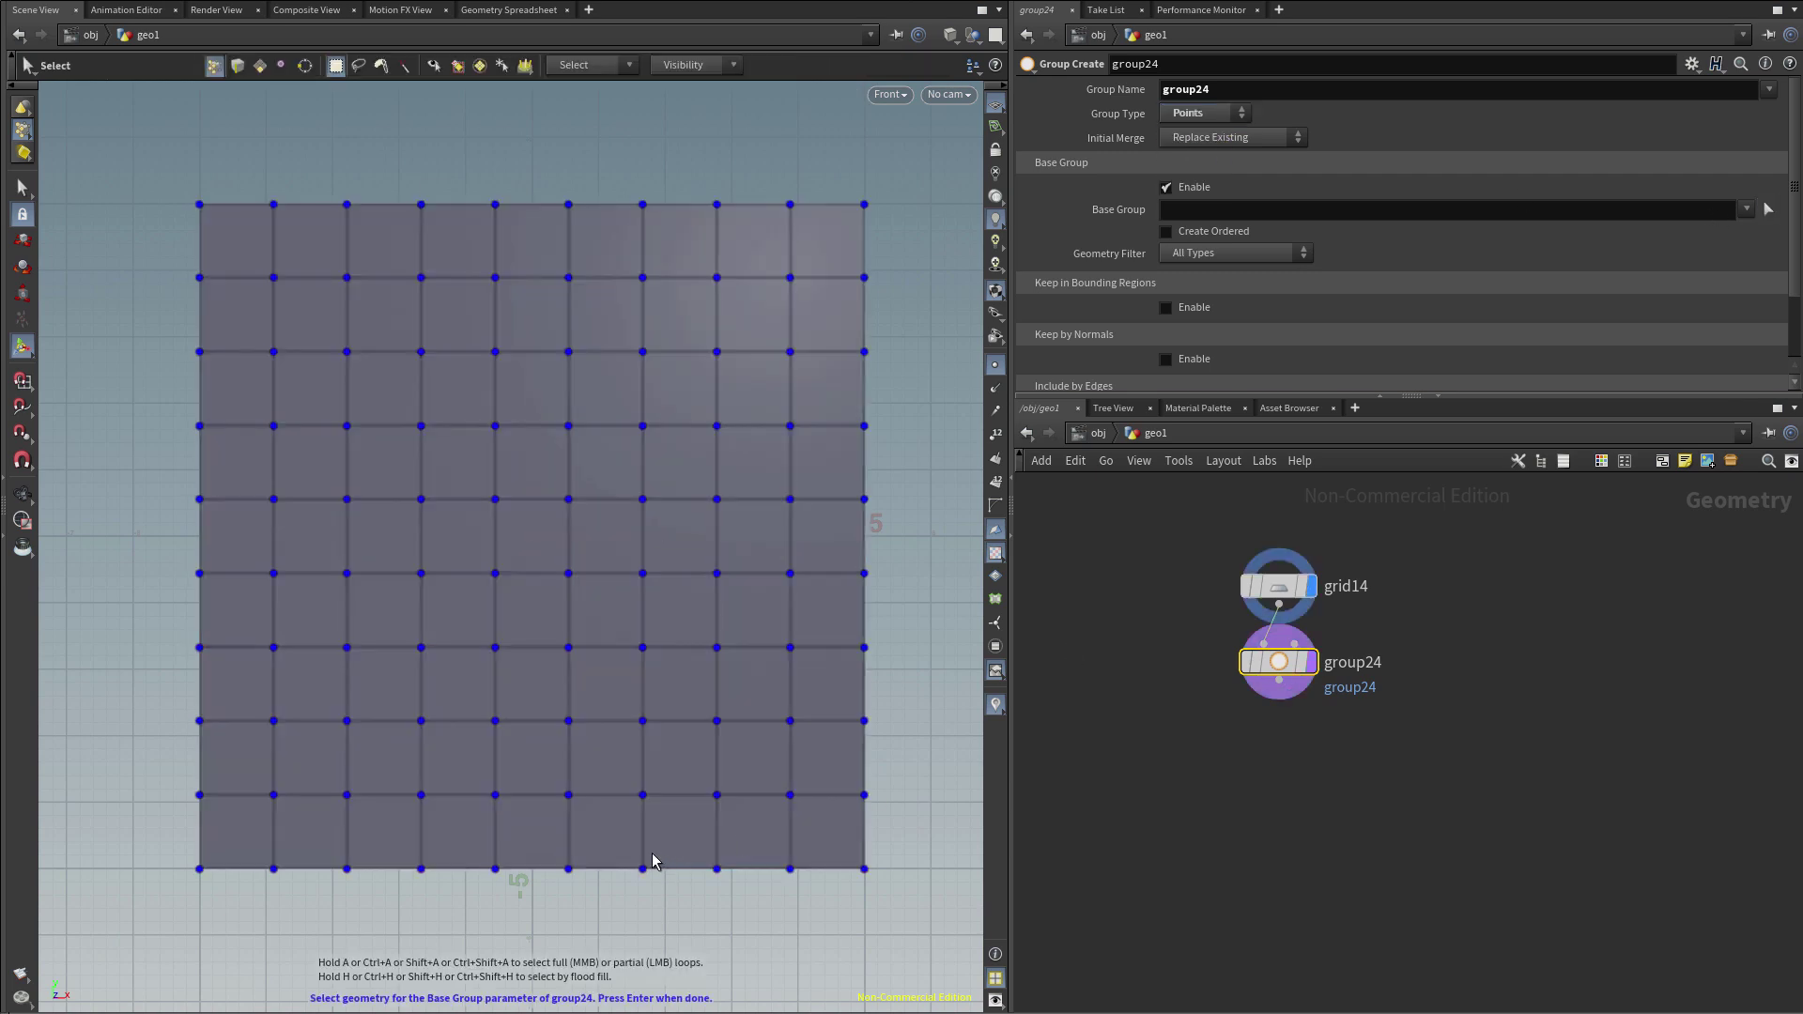
left_click(568, 869)
key("Return")
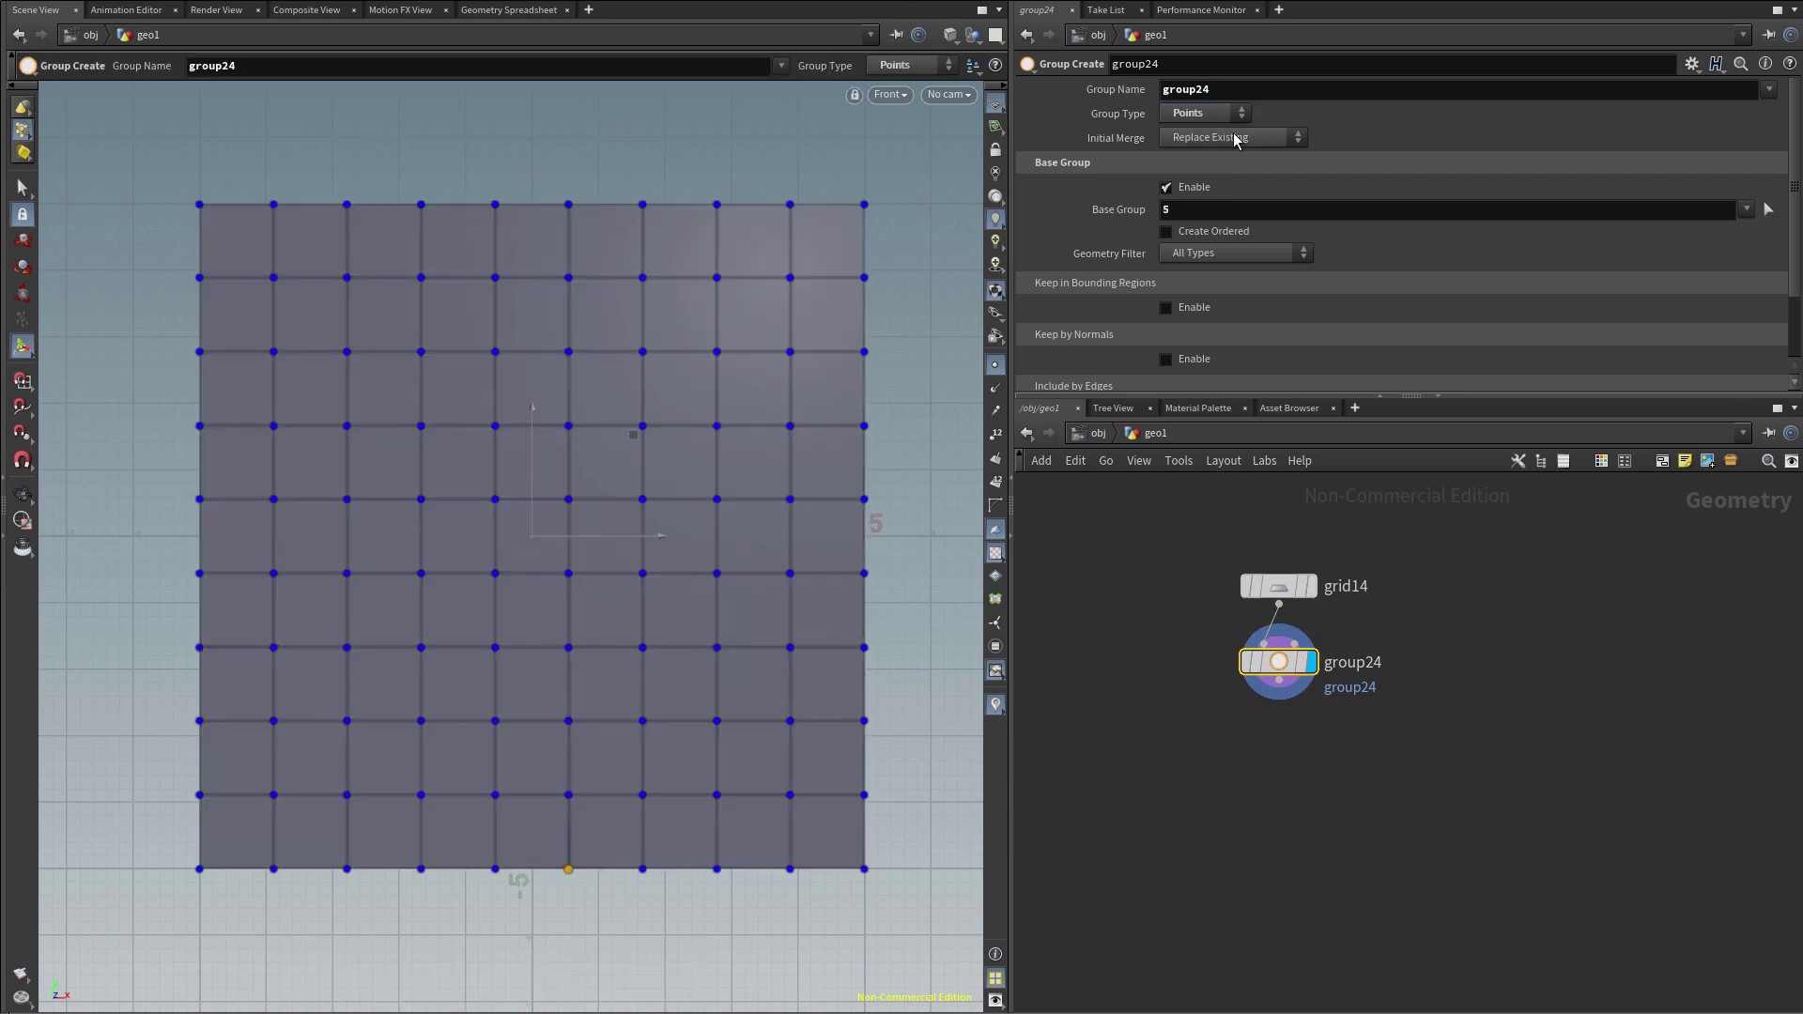
type("start_poin")
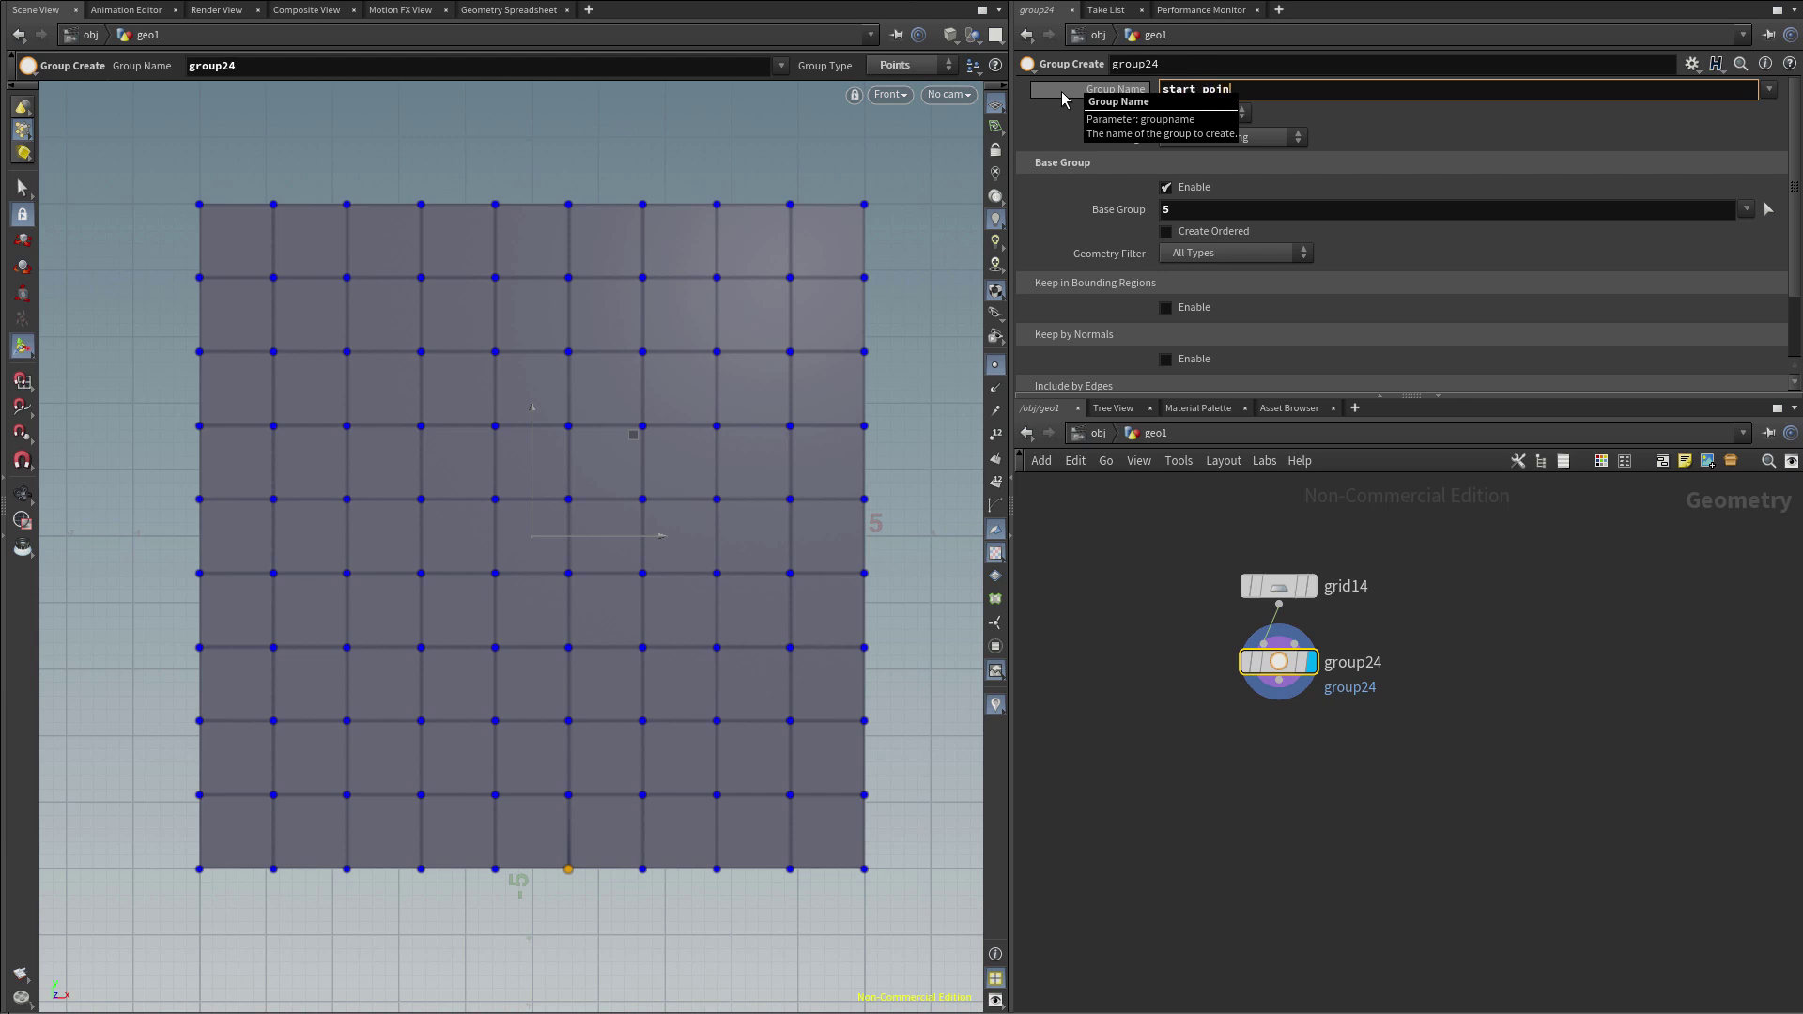
type("t")
key("Return")
Chain a second Points group named end_point on the top-right corner point 99
key("Tab")
left_click(1296, 728)
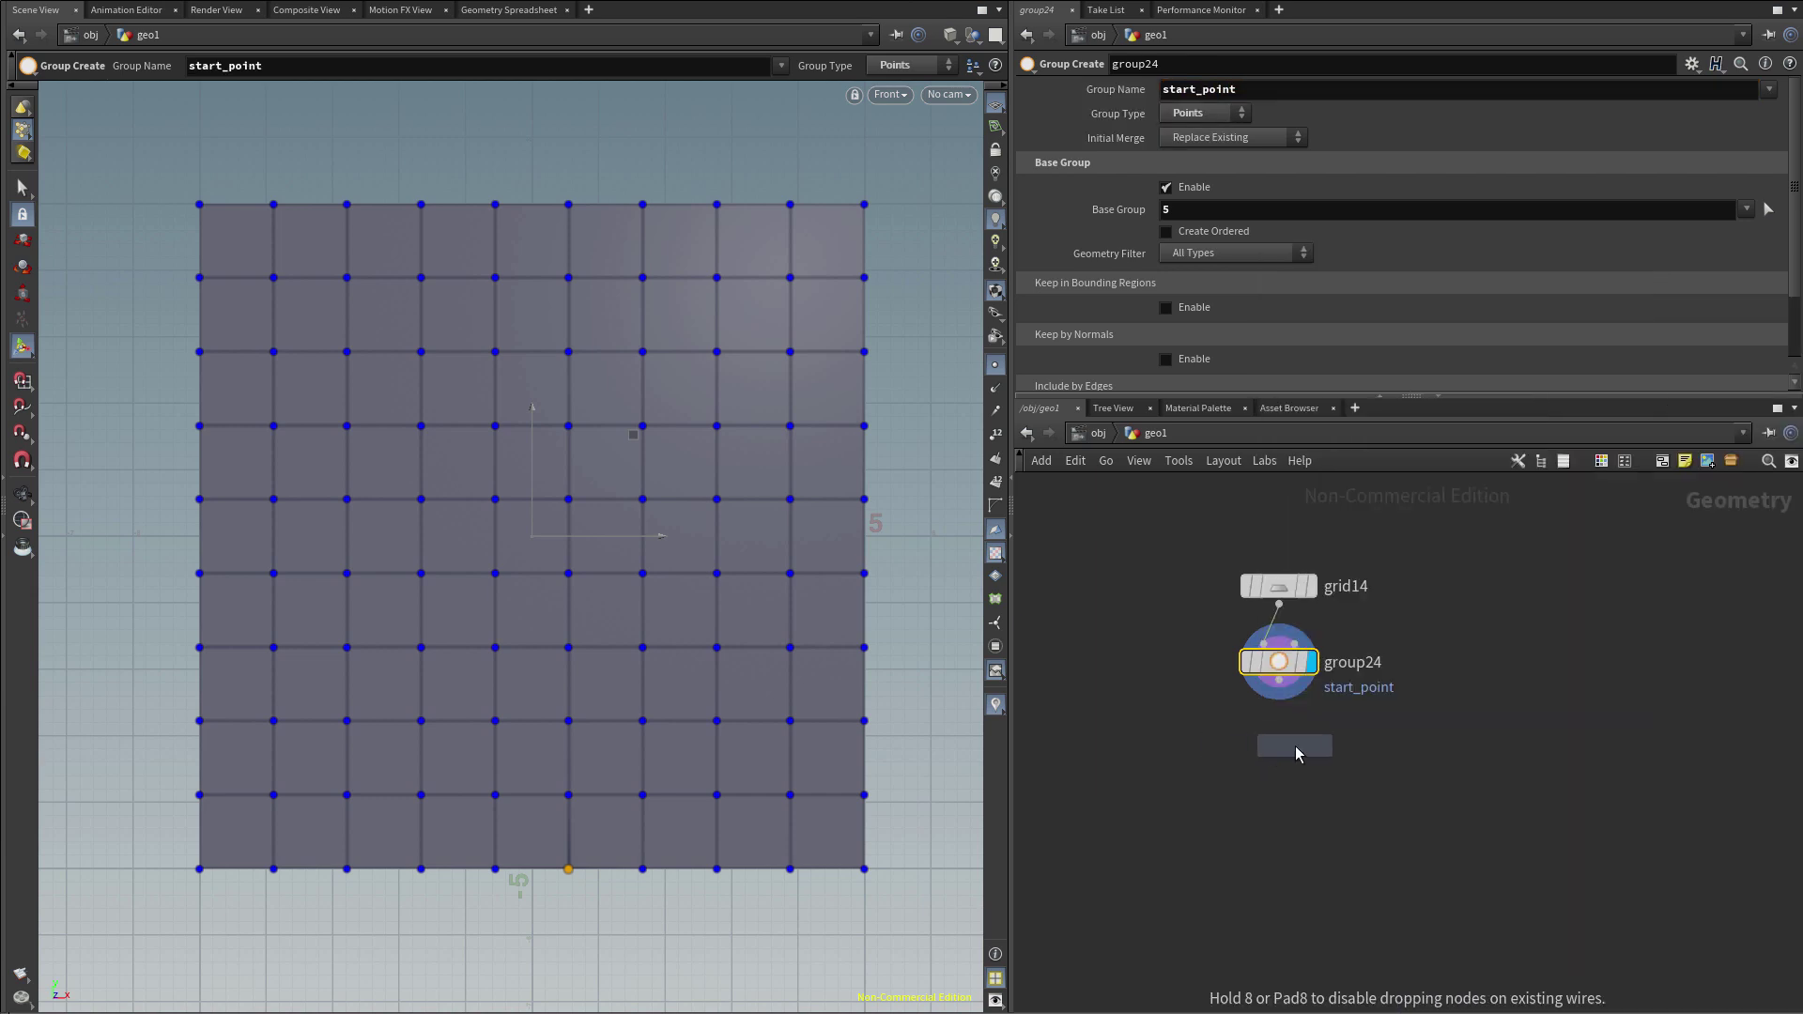
left_click(1282, 753)
left_click(1207, 113)
left_click(1191, 113)
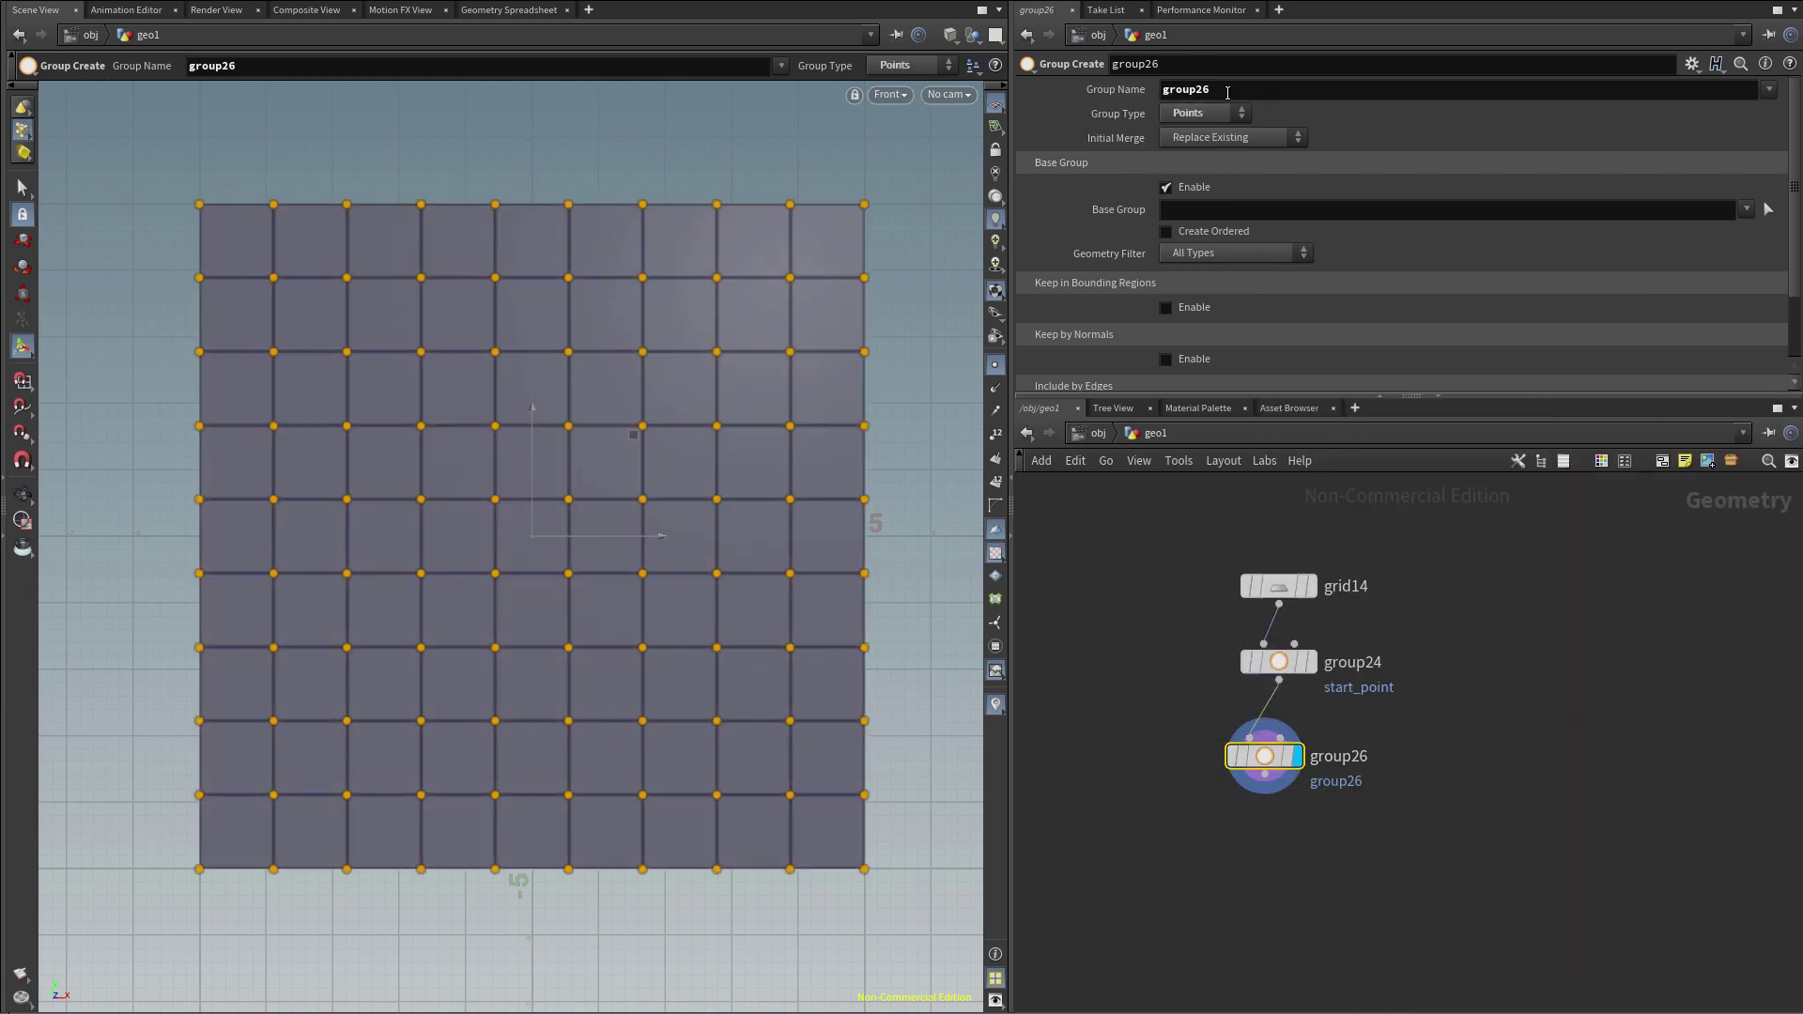
left_click(1228, 93)
type("end_point")
key("Return")
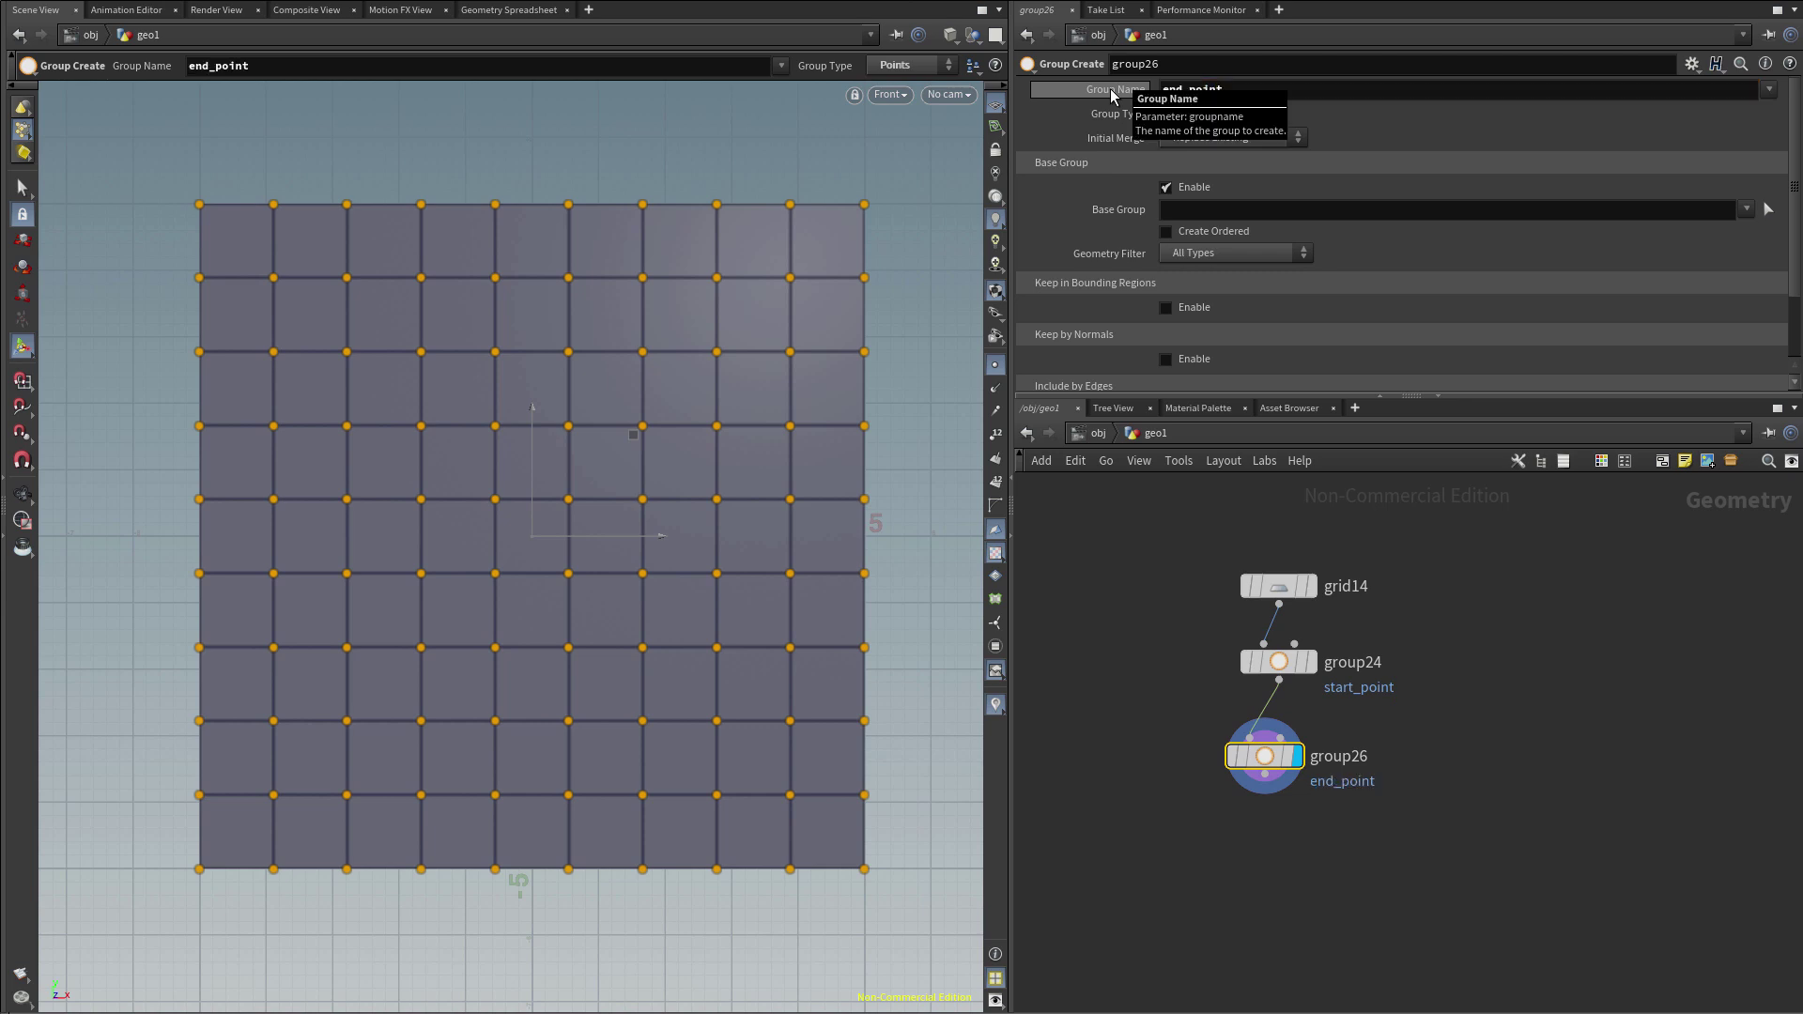
left_click(1768, 210)
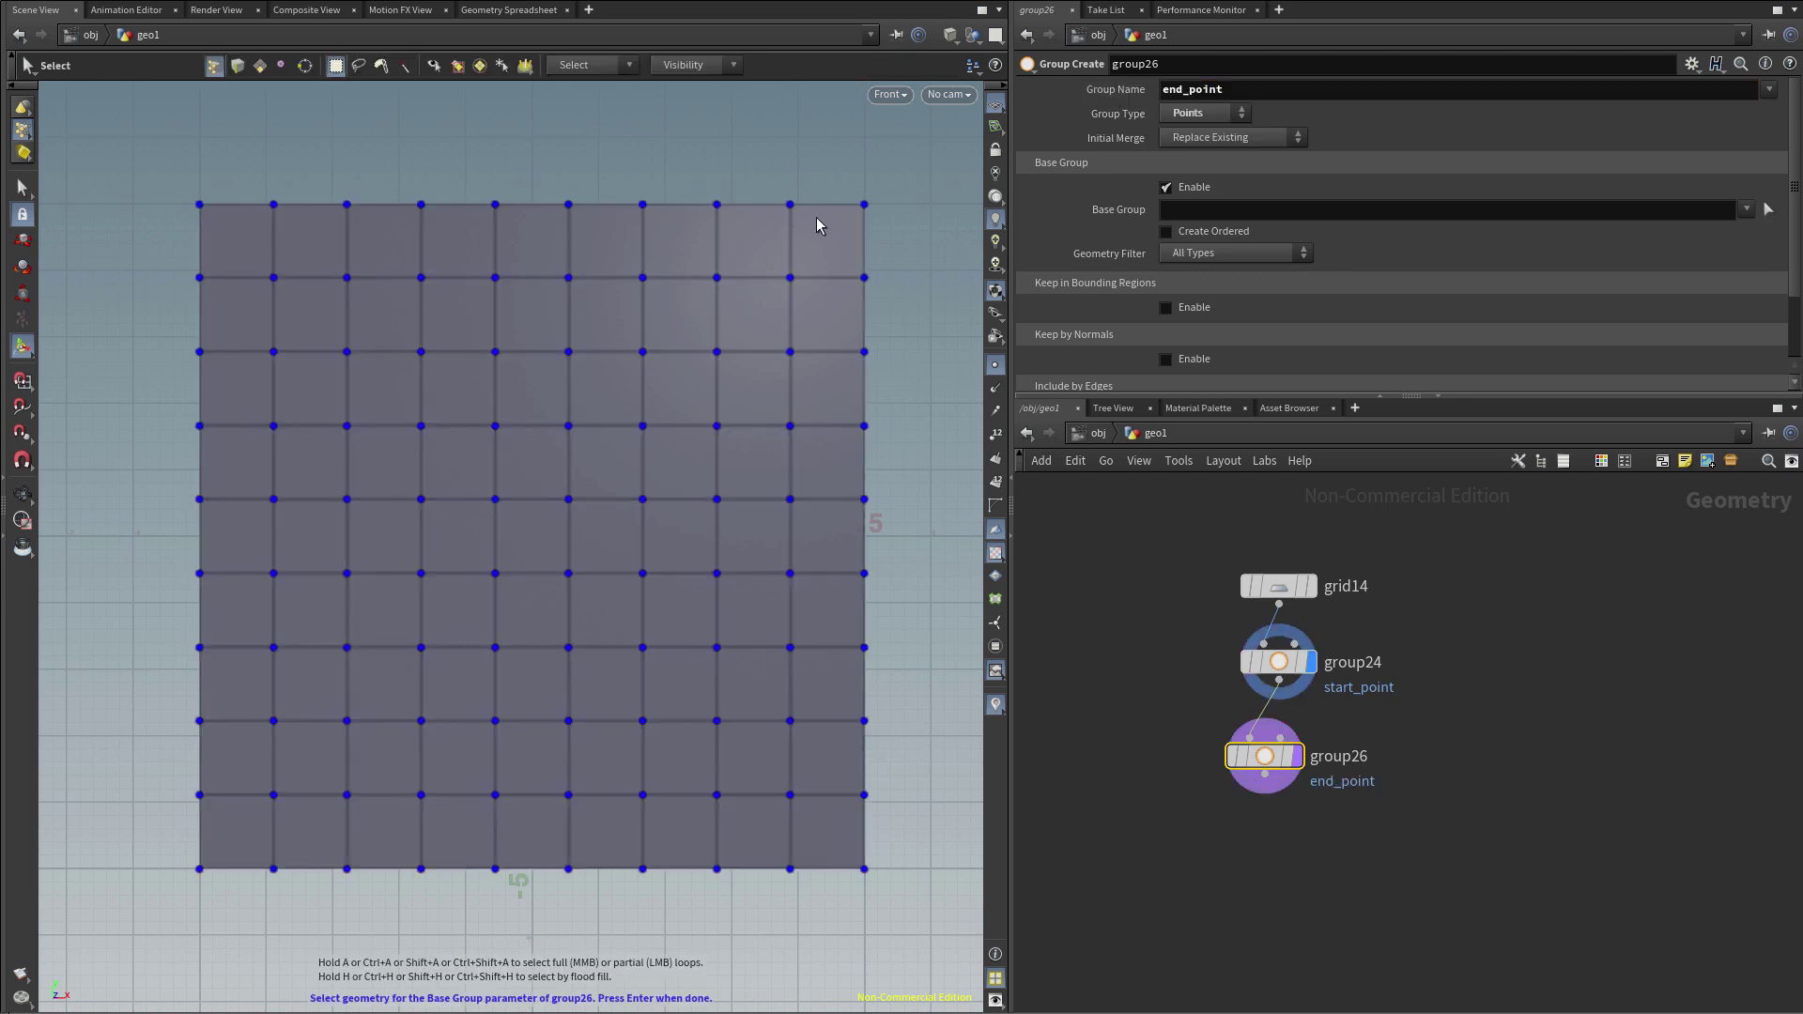
left_click(864, 204)
key("Return")
middle_click_drag(1237, 856, 1257, 810)
Add a Find Shortest Path node using start_point as start and end_point as end
key("Tab")
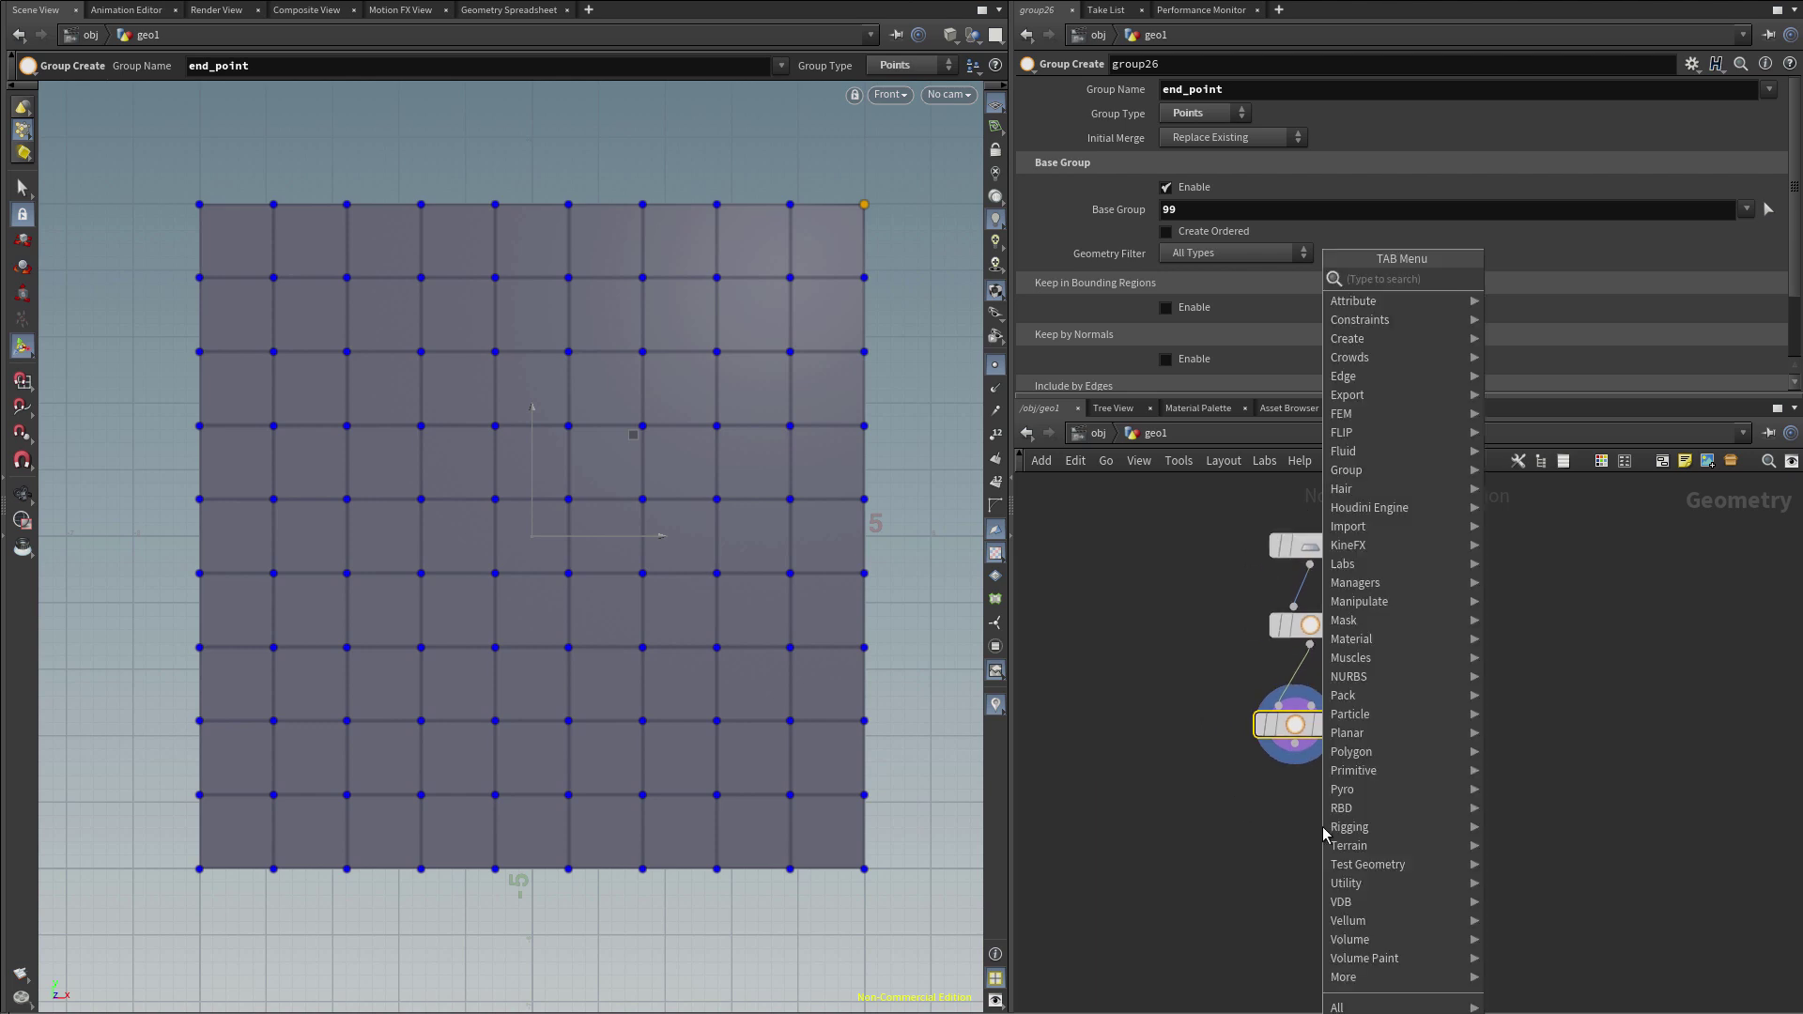
type("find sho")
key("Return")
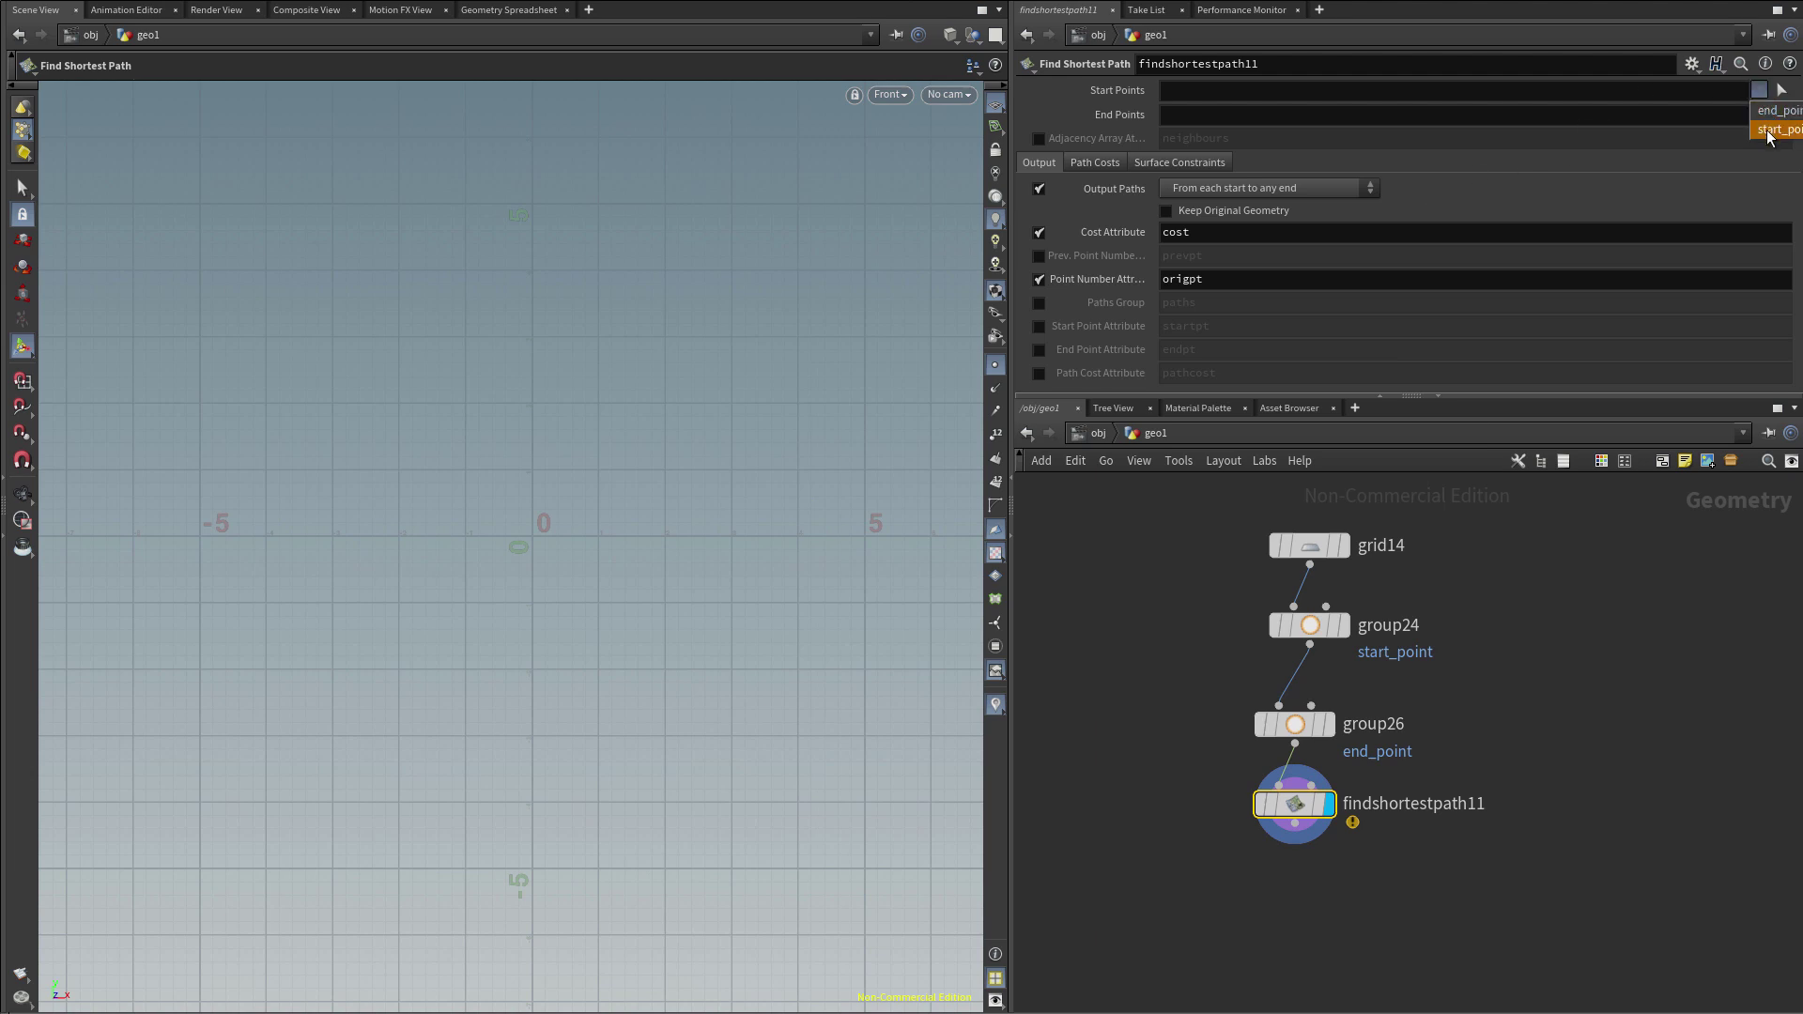
left_click(1769, 131)
left_click(1759, 114)
left_click(1769, 136)
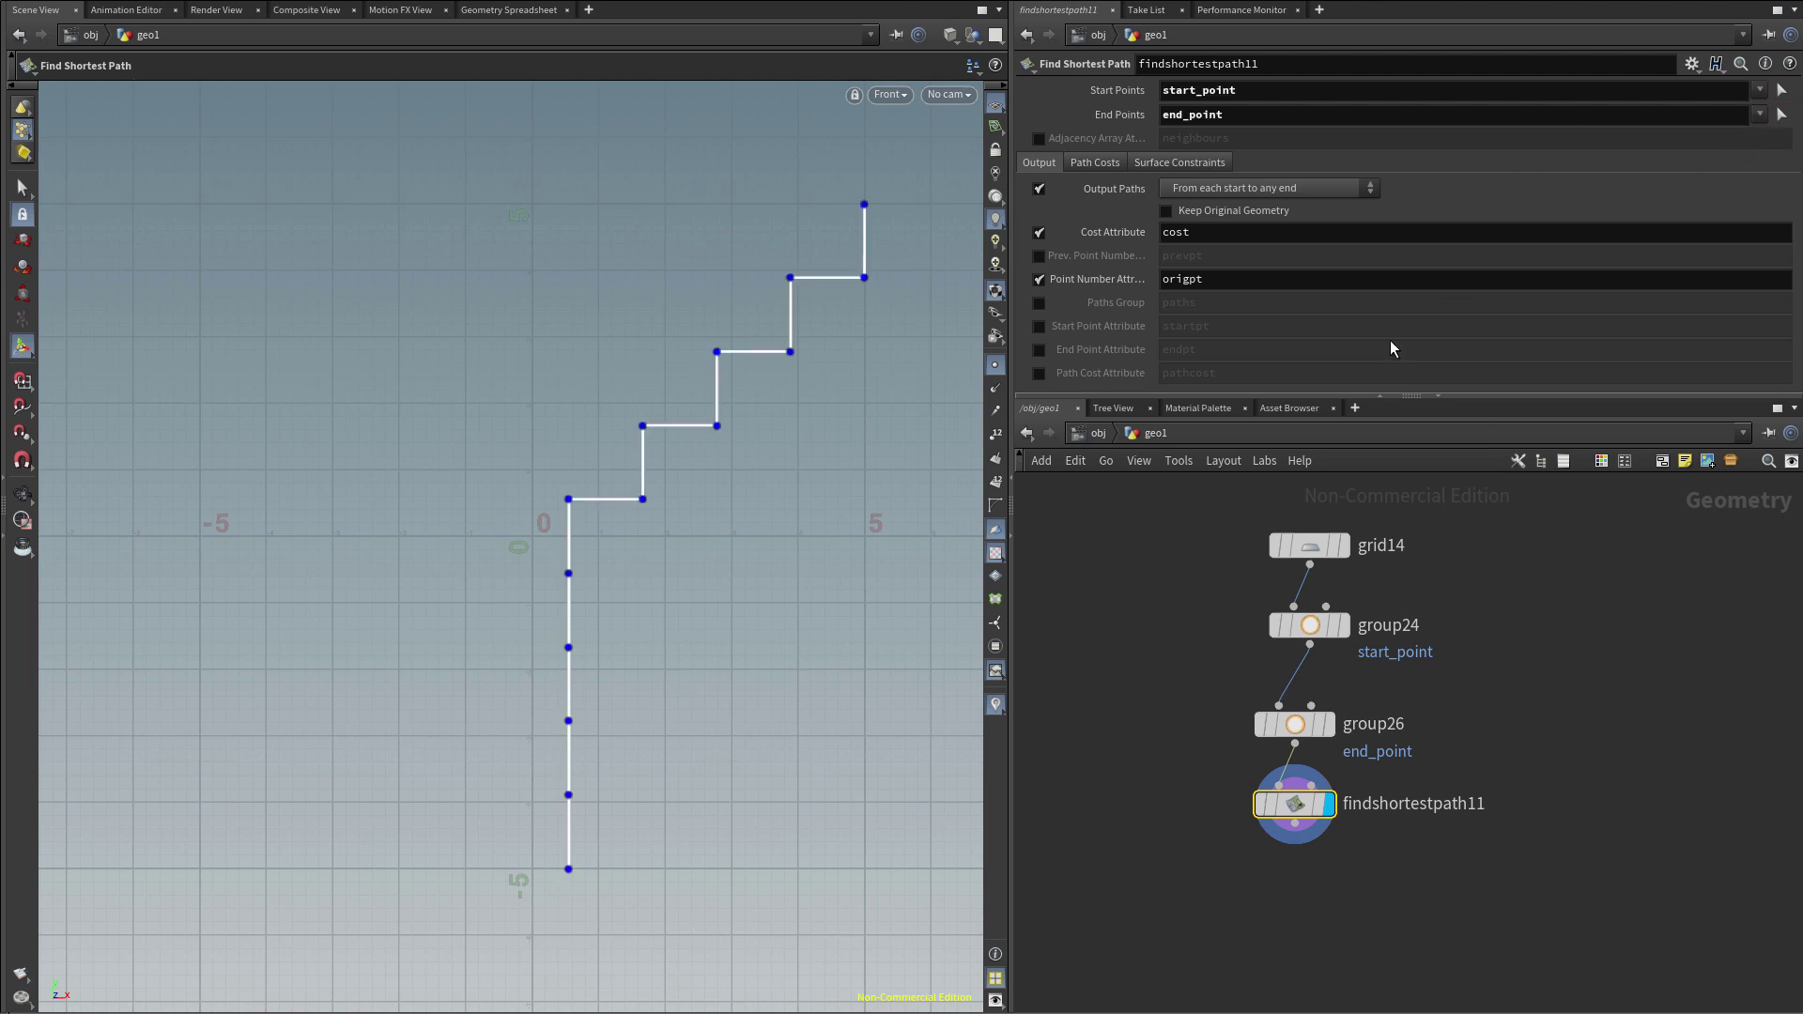
left_click(997, 551)
left_click(1087, 604)
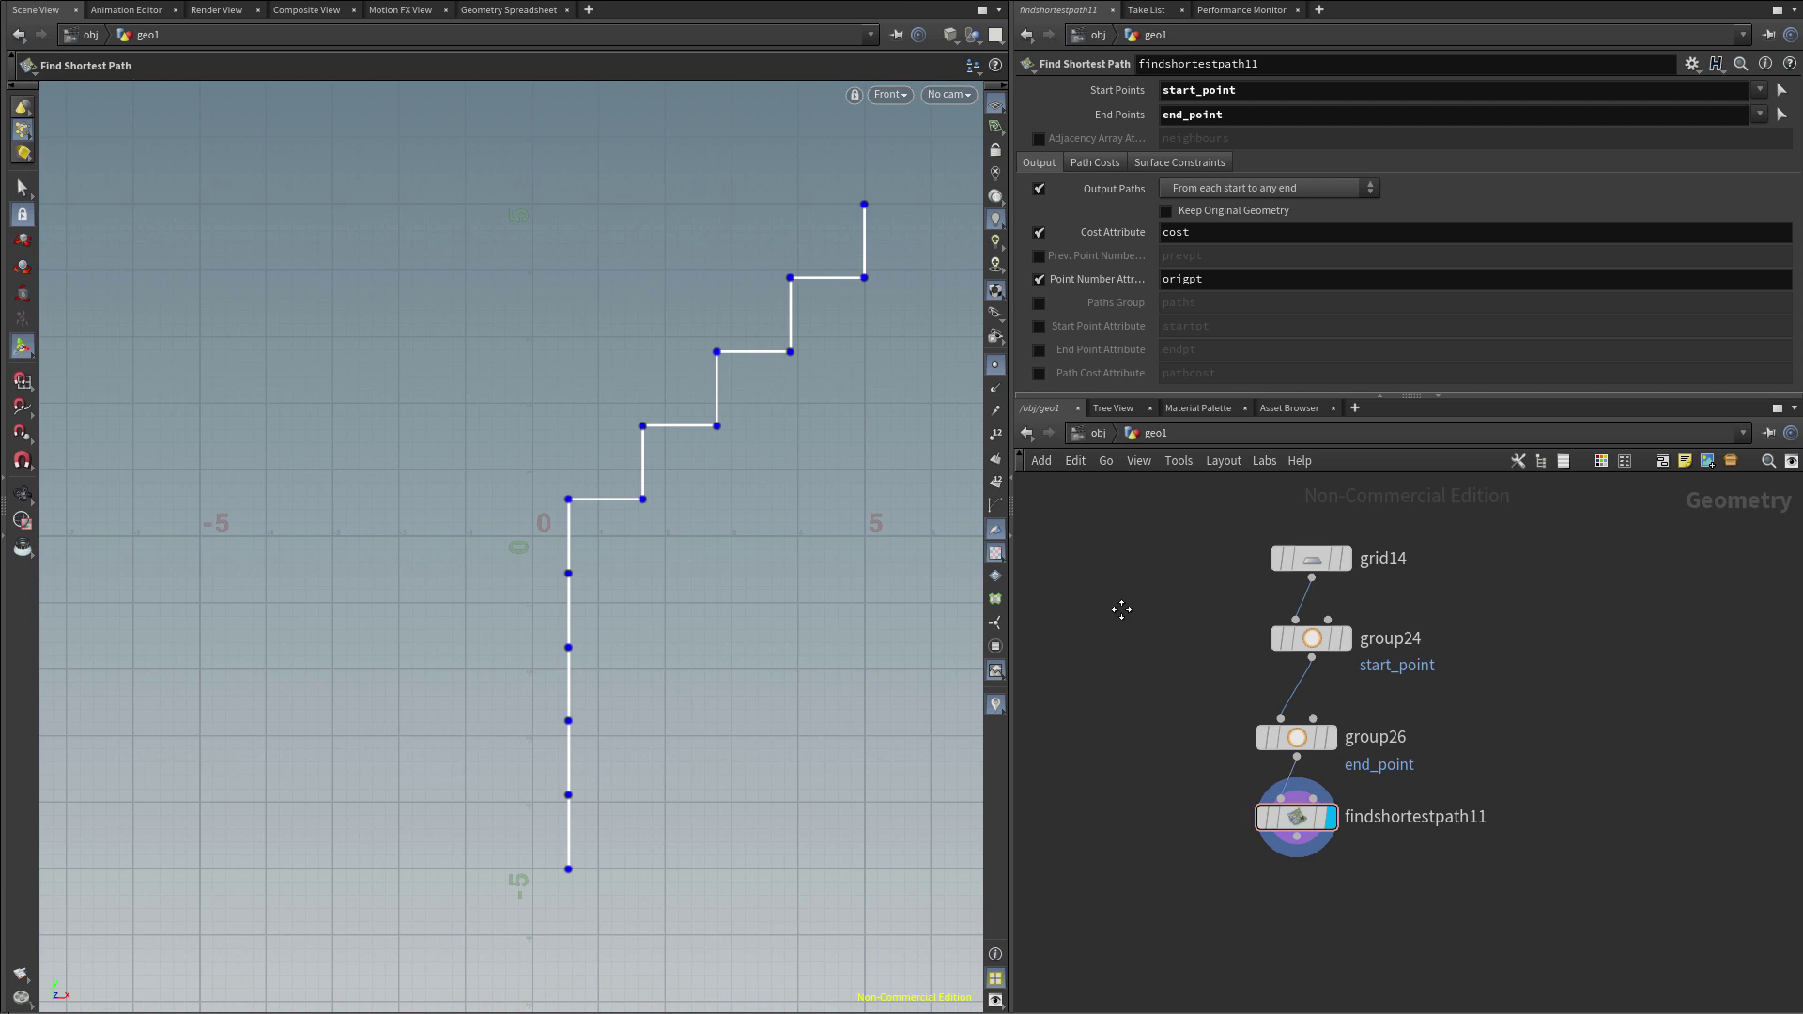
Set end_point's Base Group to * and output paths From any start to each end
left_click(1306, 739)
type("*")
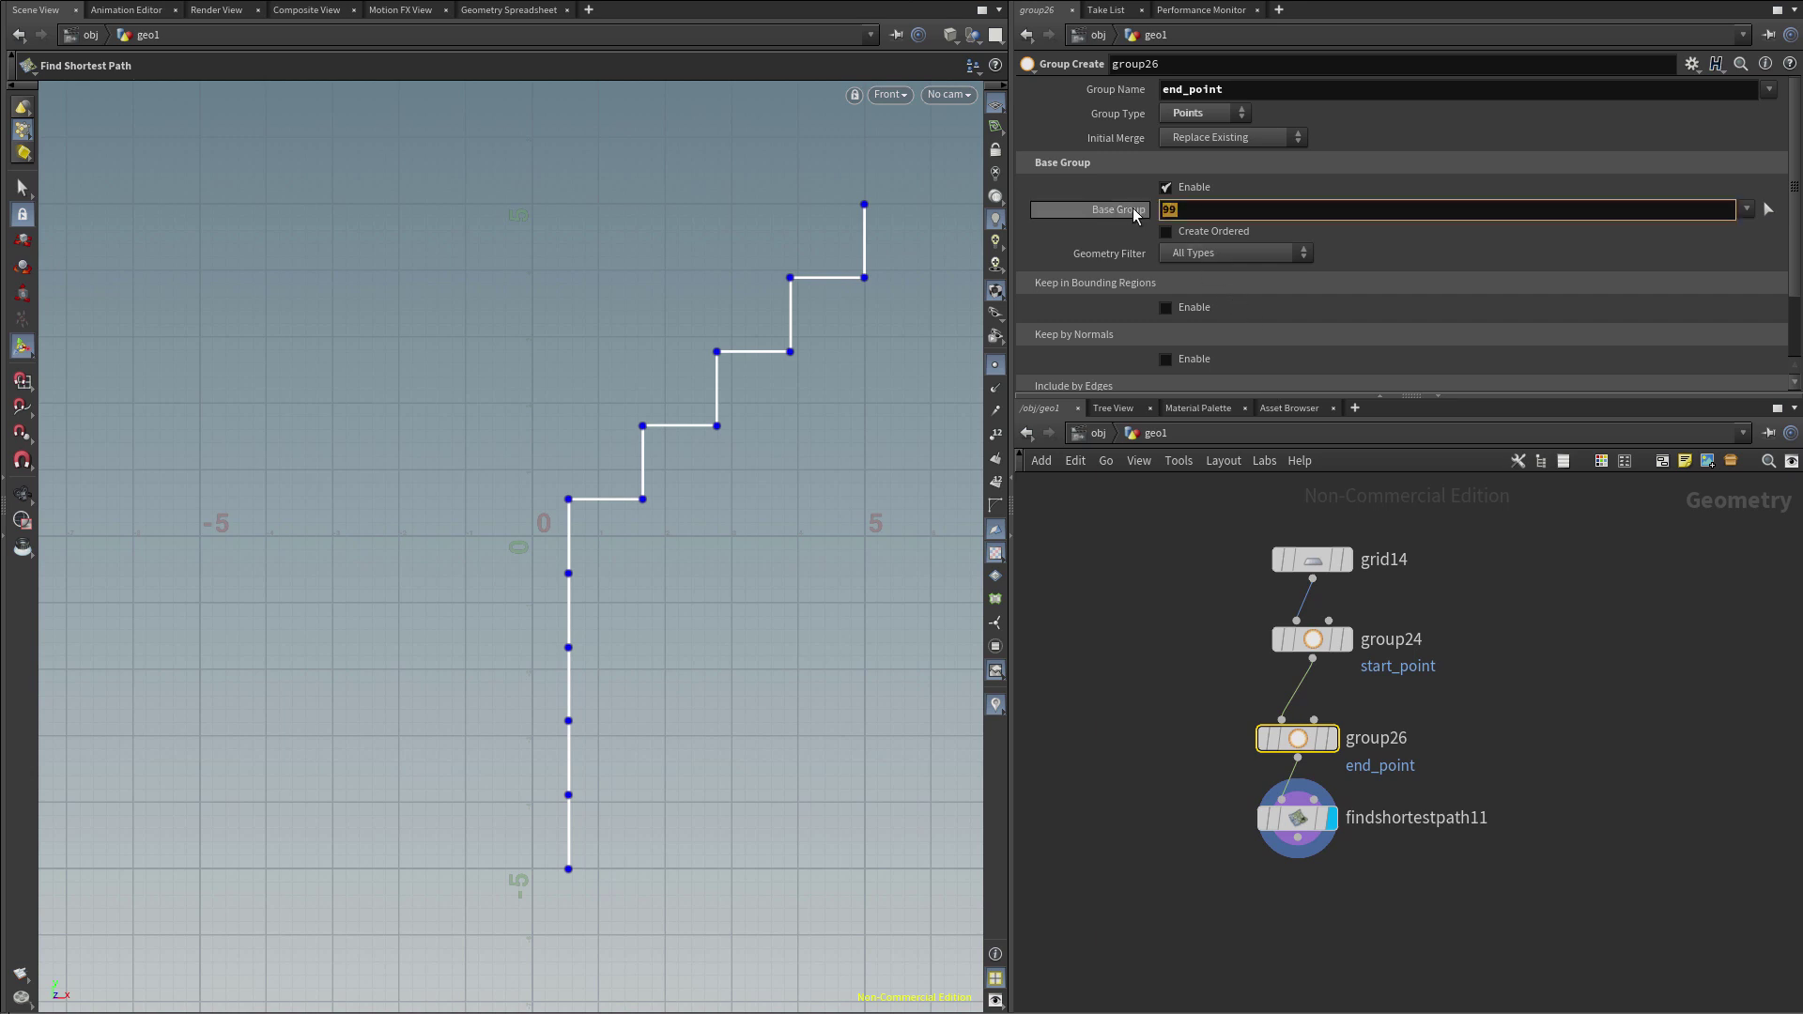
key("Return")
left_click(1300, 821)
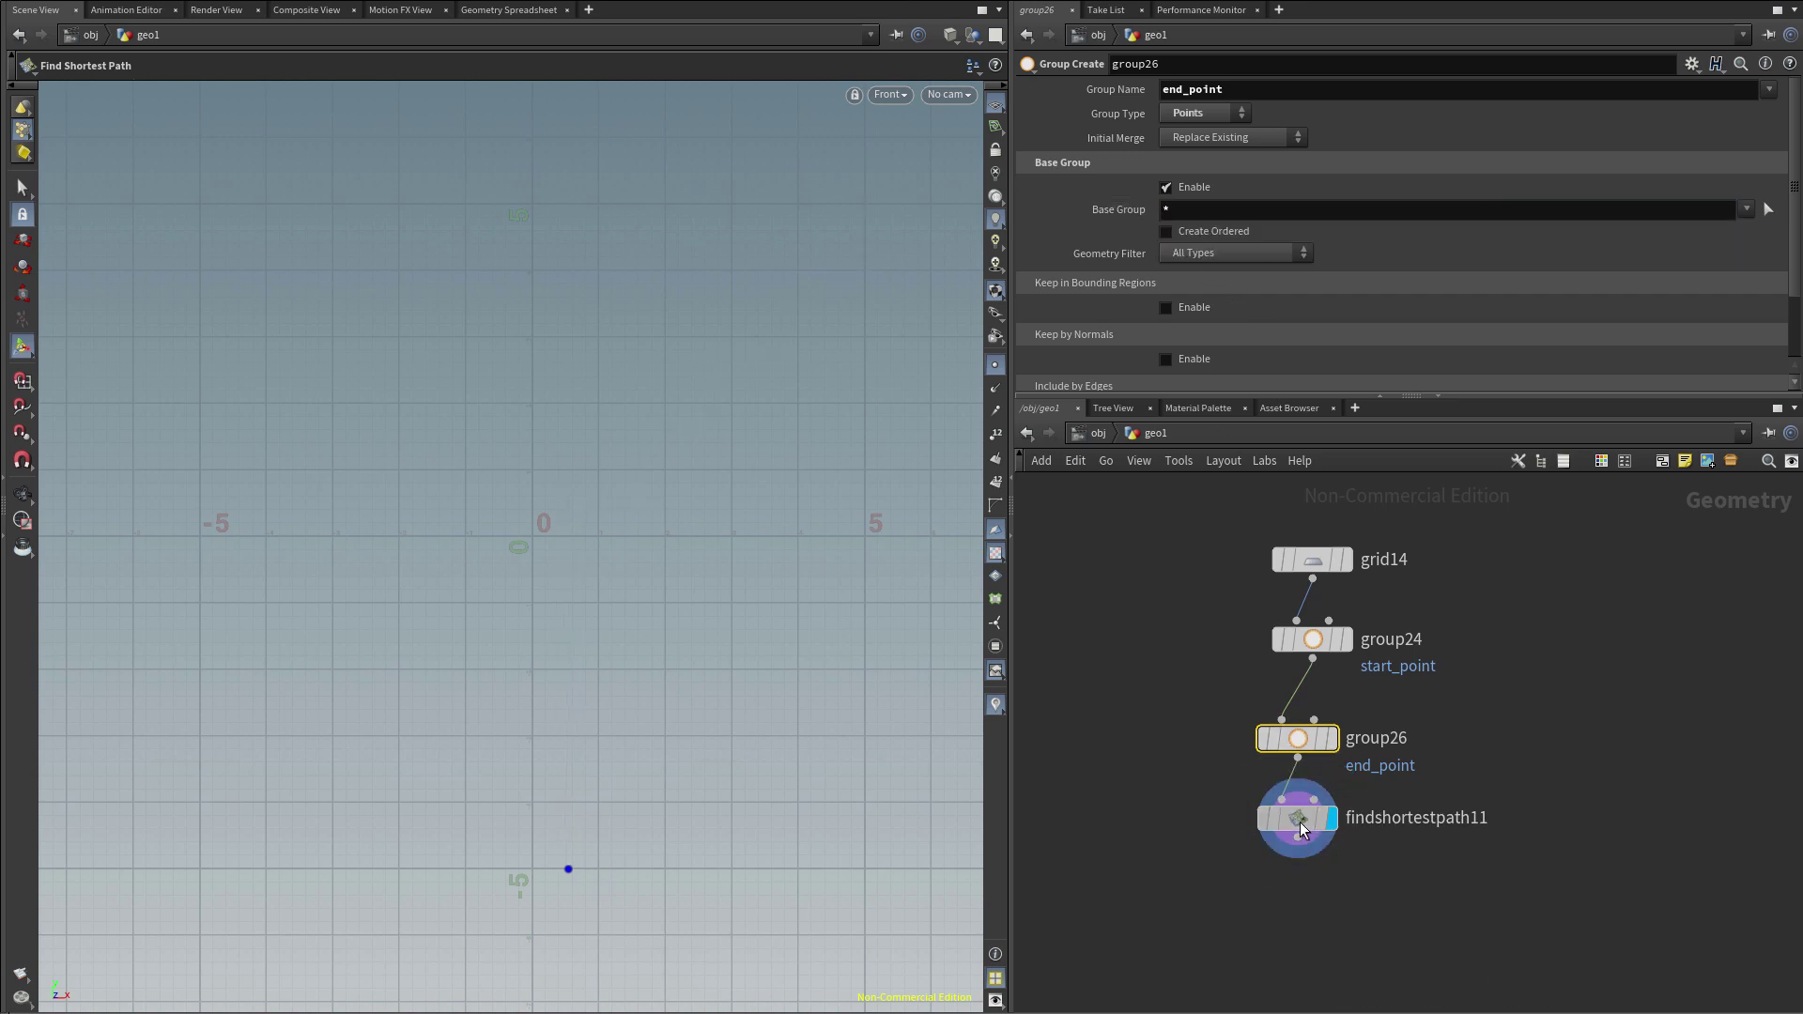
left_click(1216, 188)
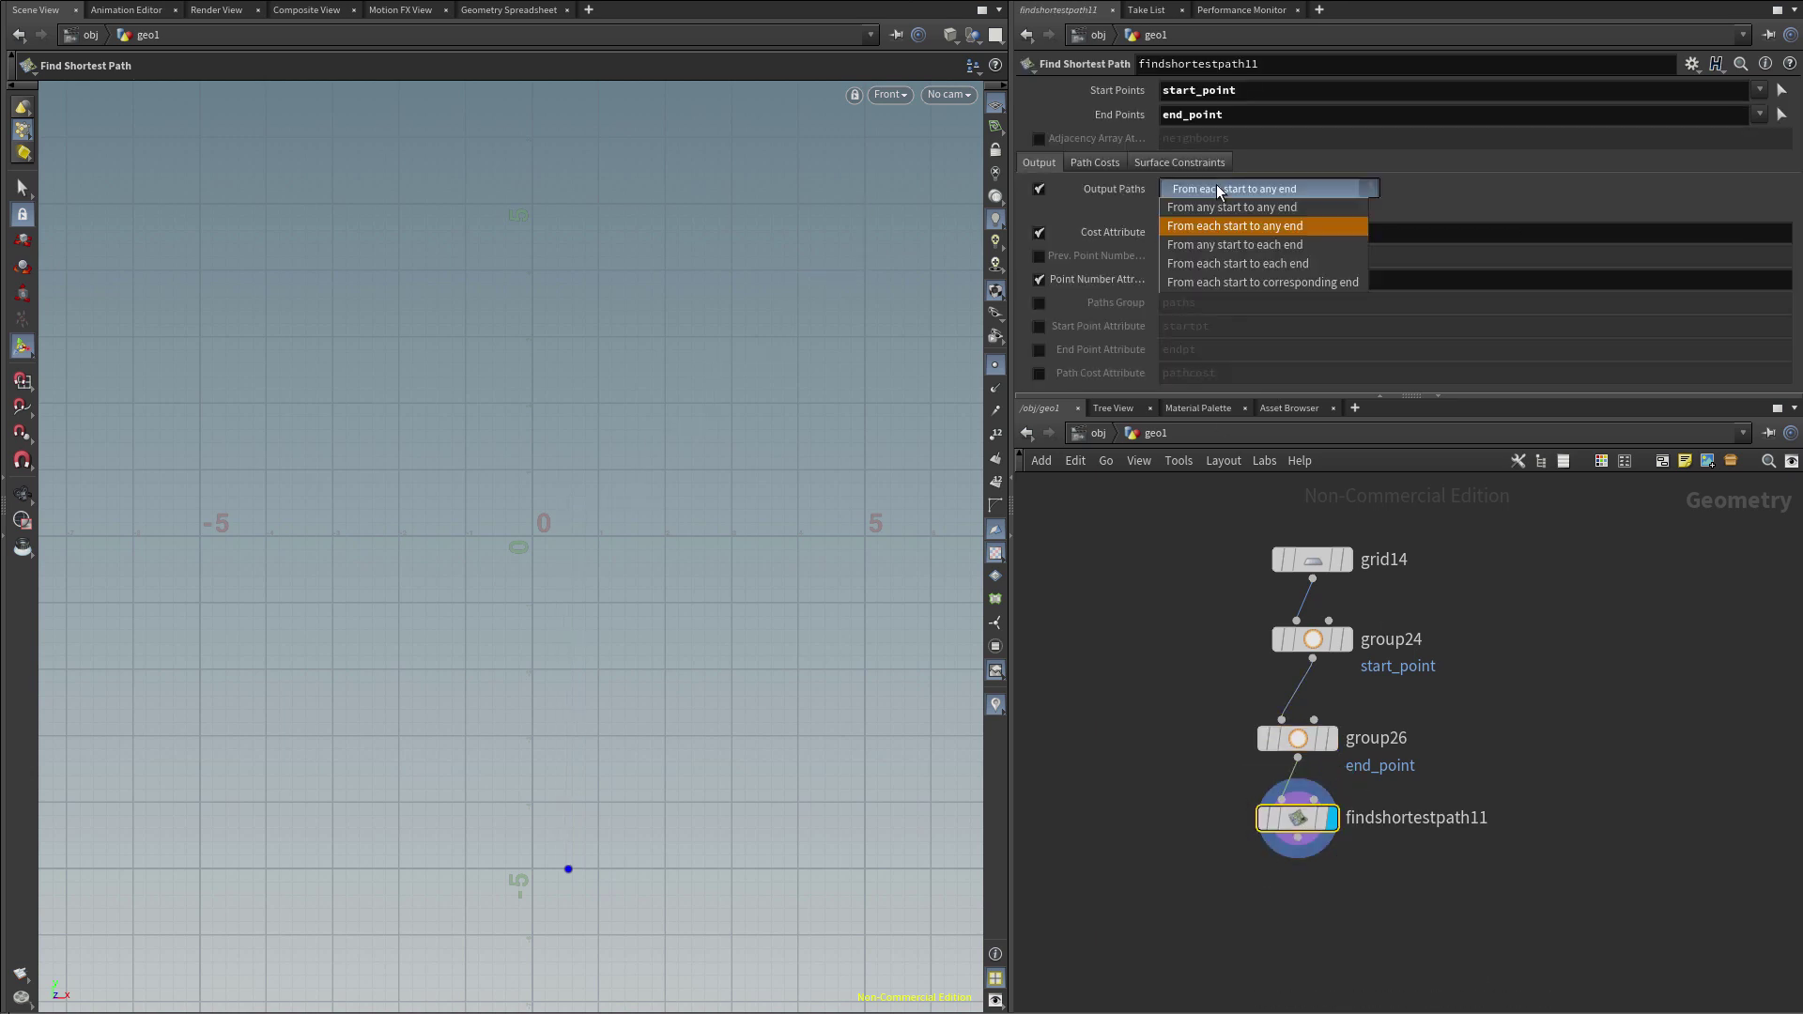
left_click(1214, 245)
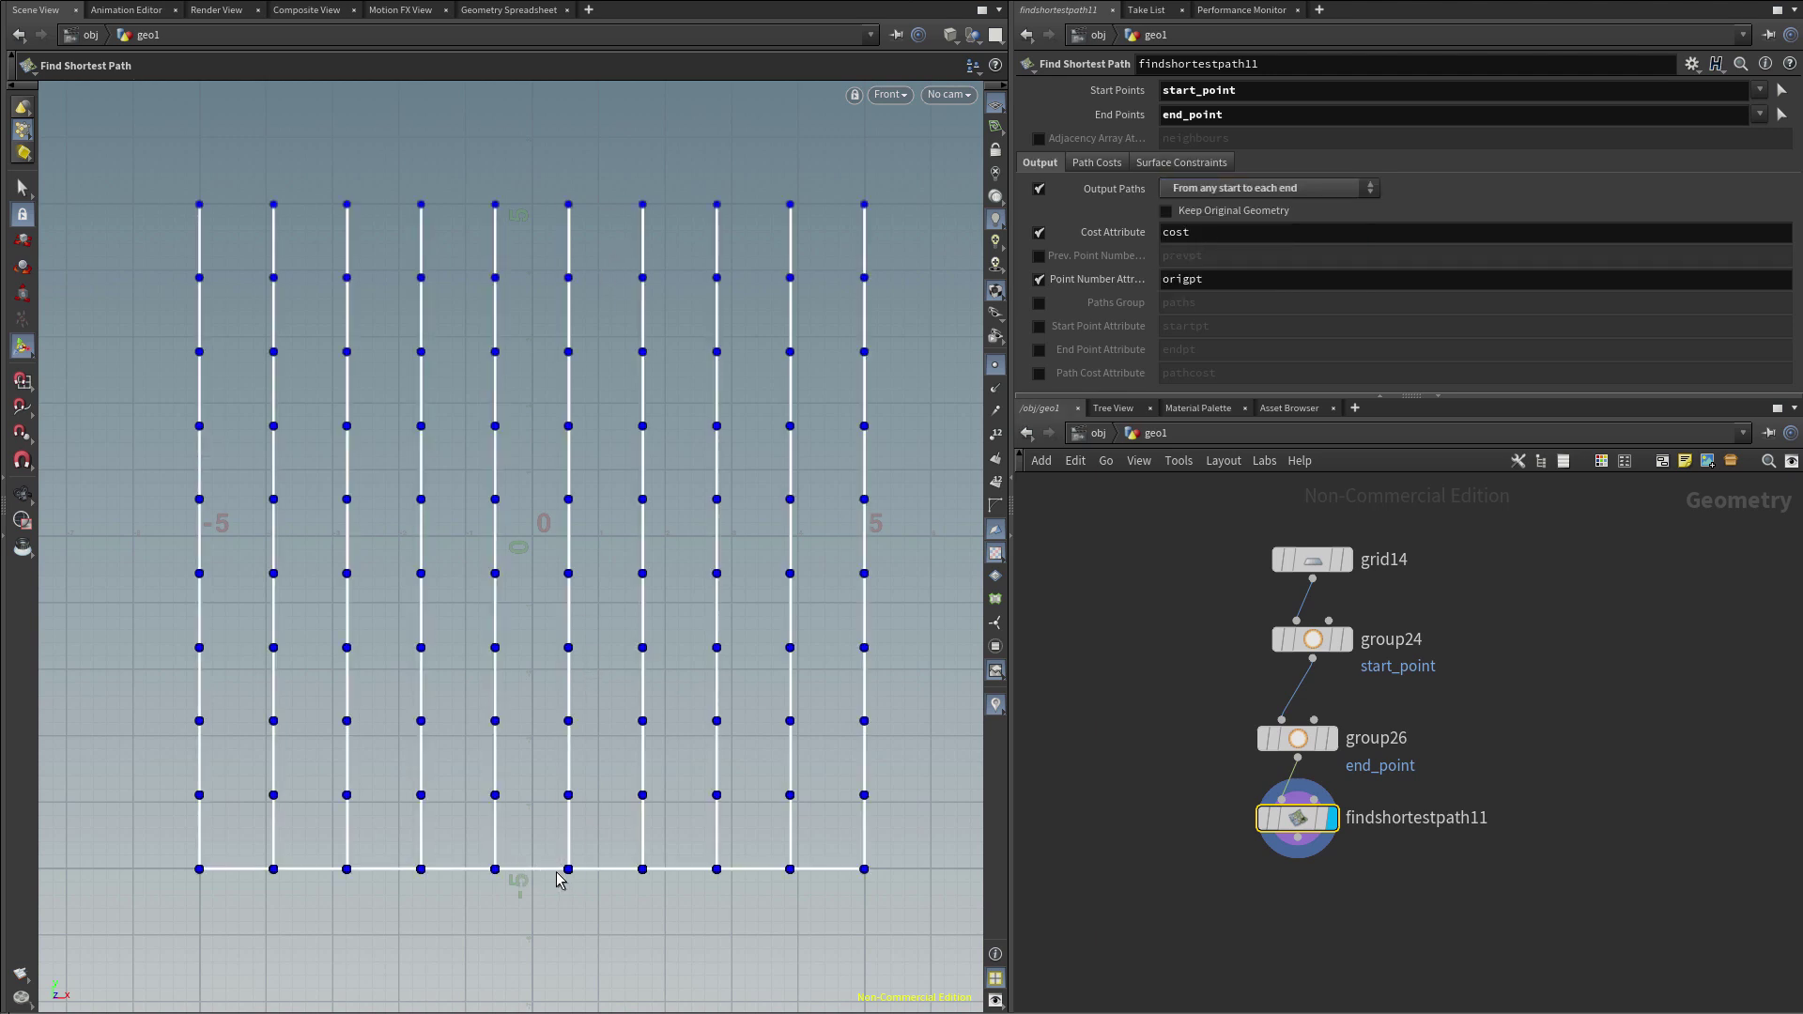
middle_click_drag(1130, 686, 1127, 704)
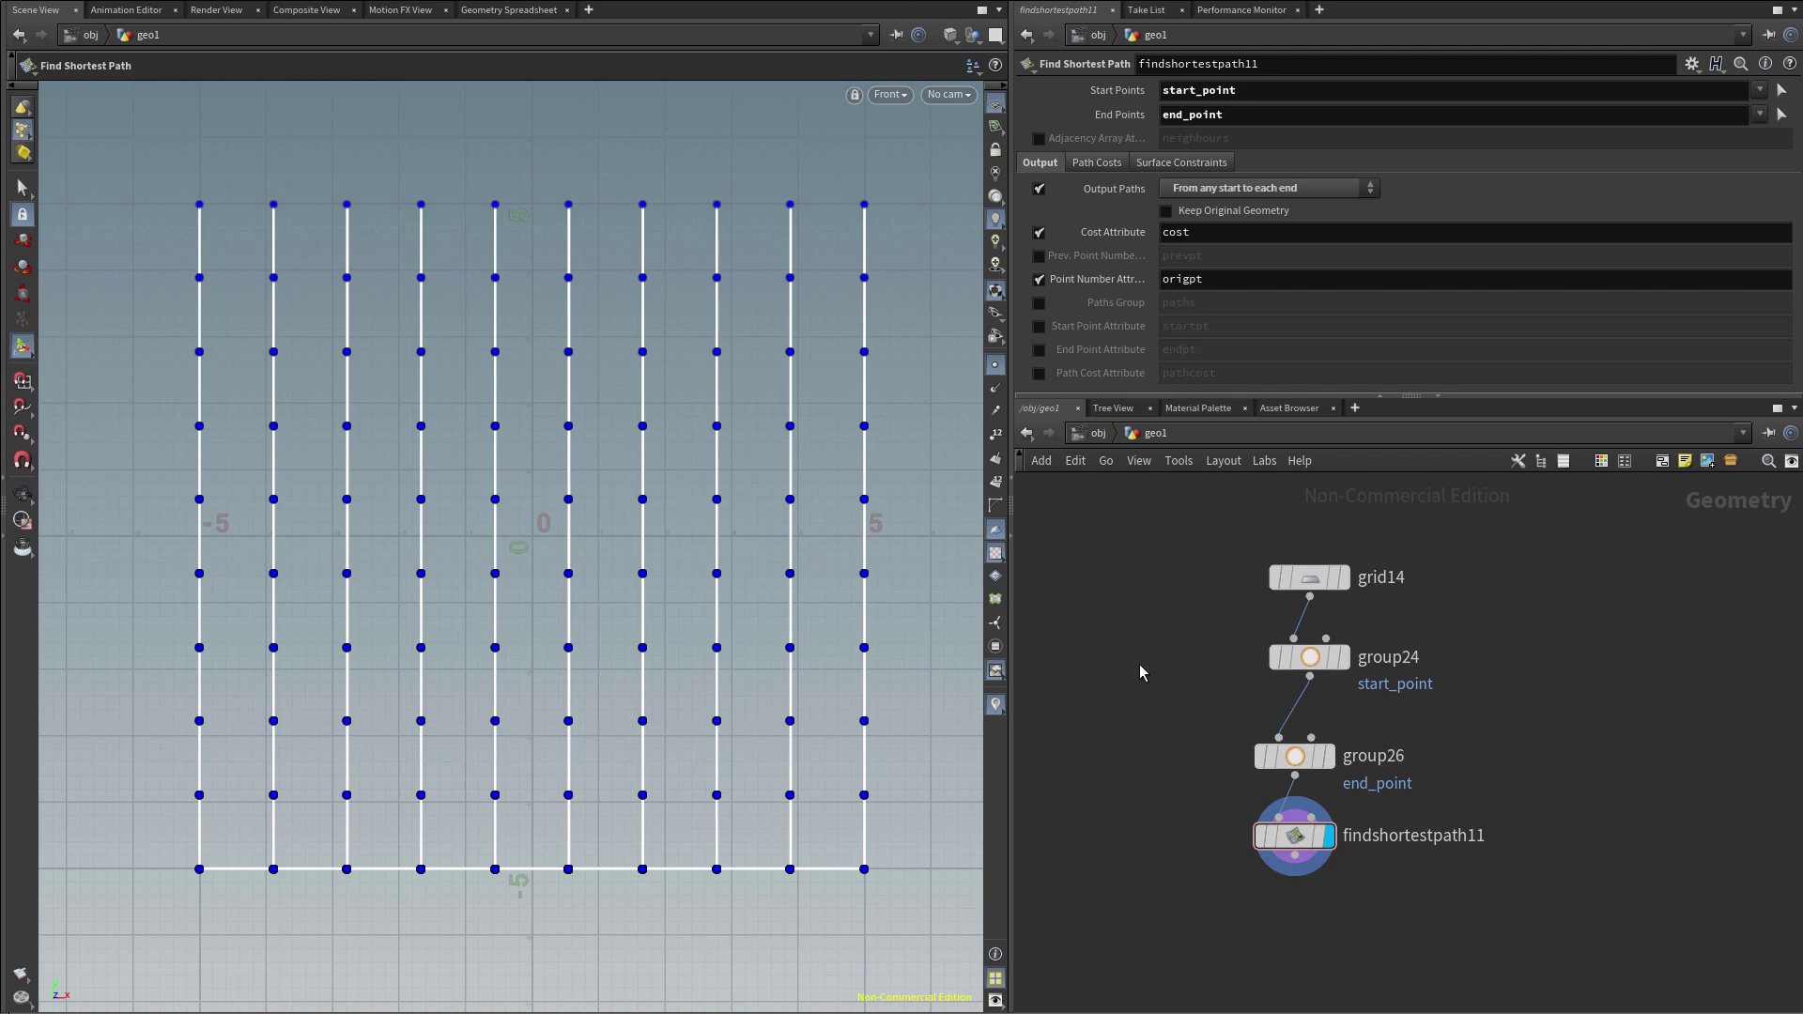
Insert a Connect Adjacent Pieces node between the grid and the start_point group
key("Tab")
type("connect")
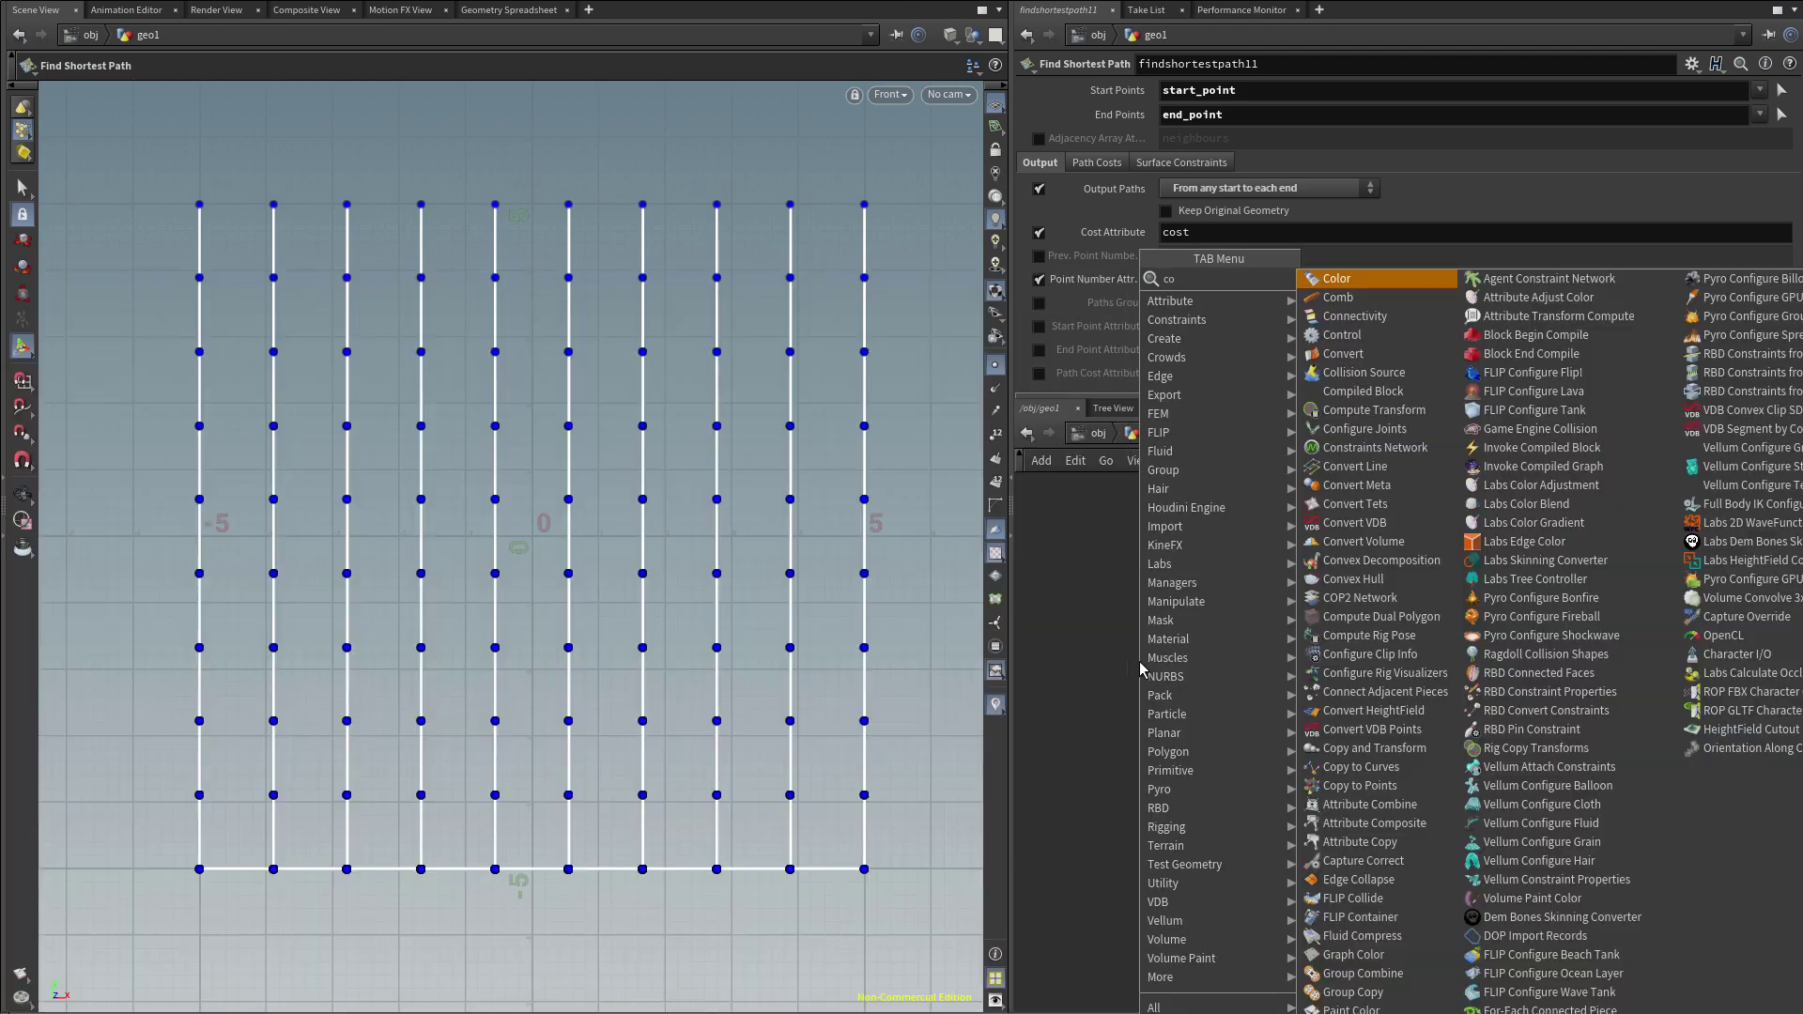
key("Down")
key("Return")
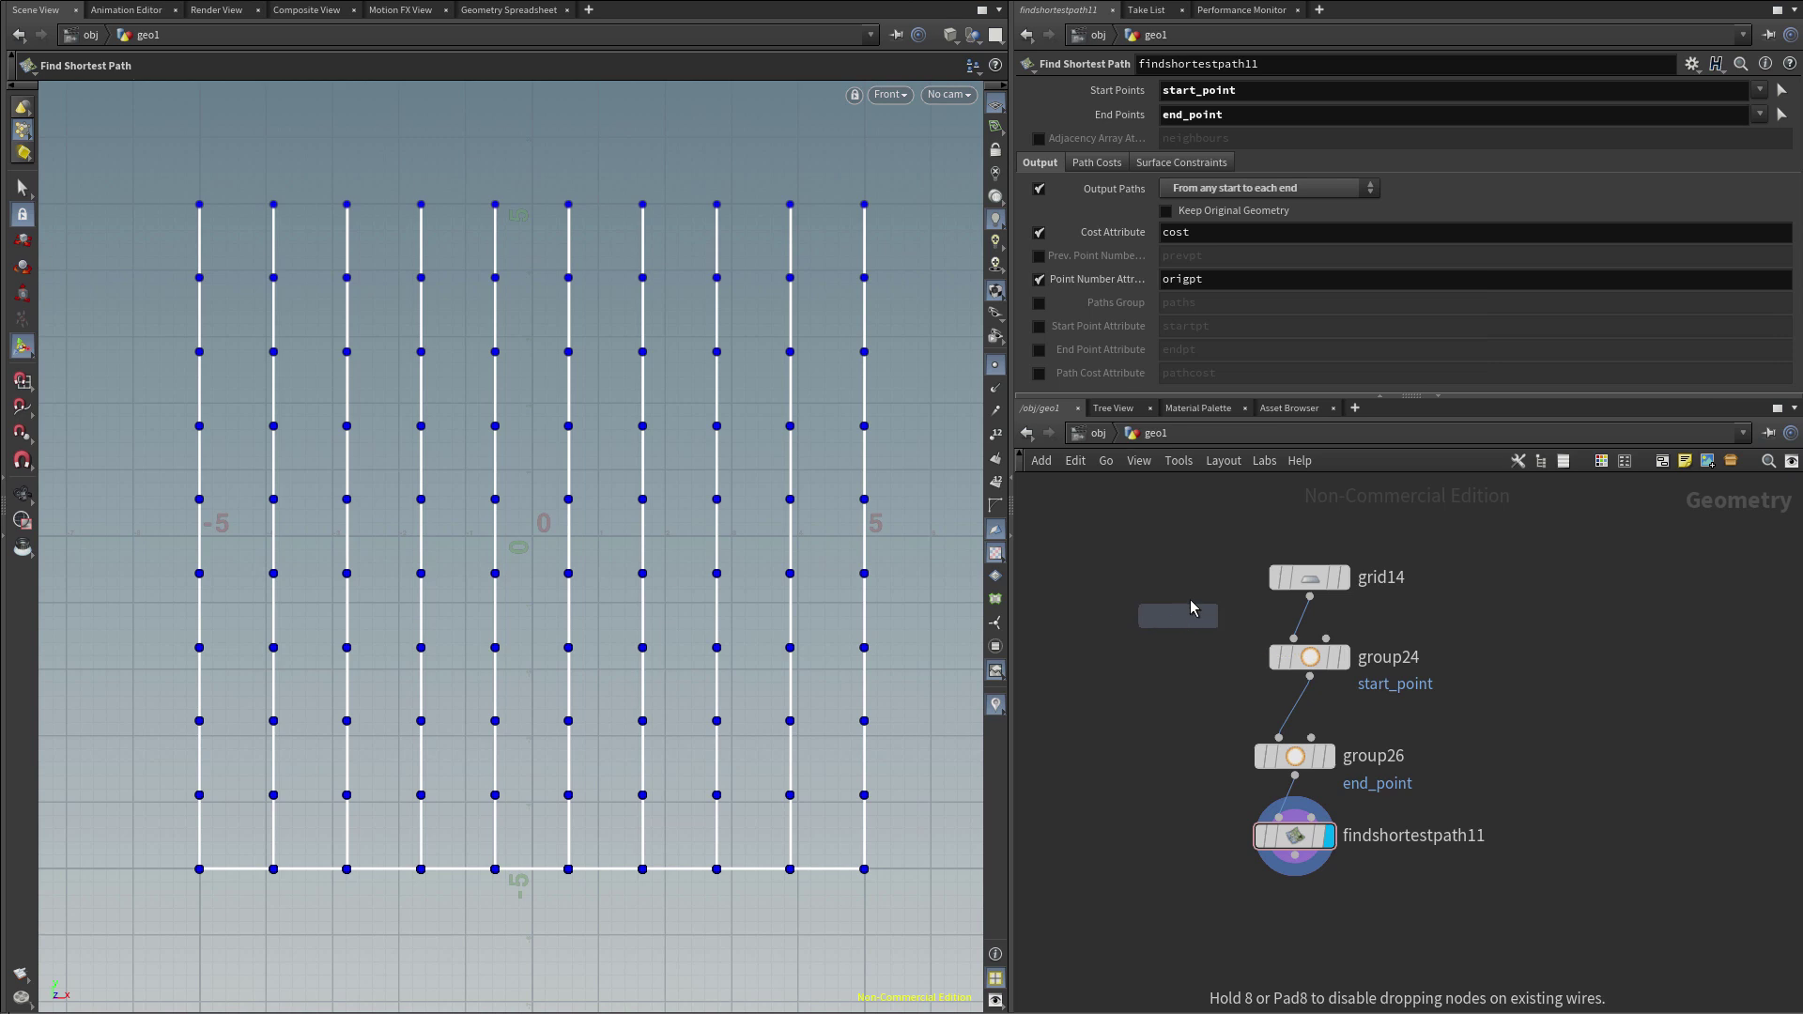
left_click(1308, 625)
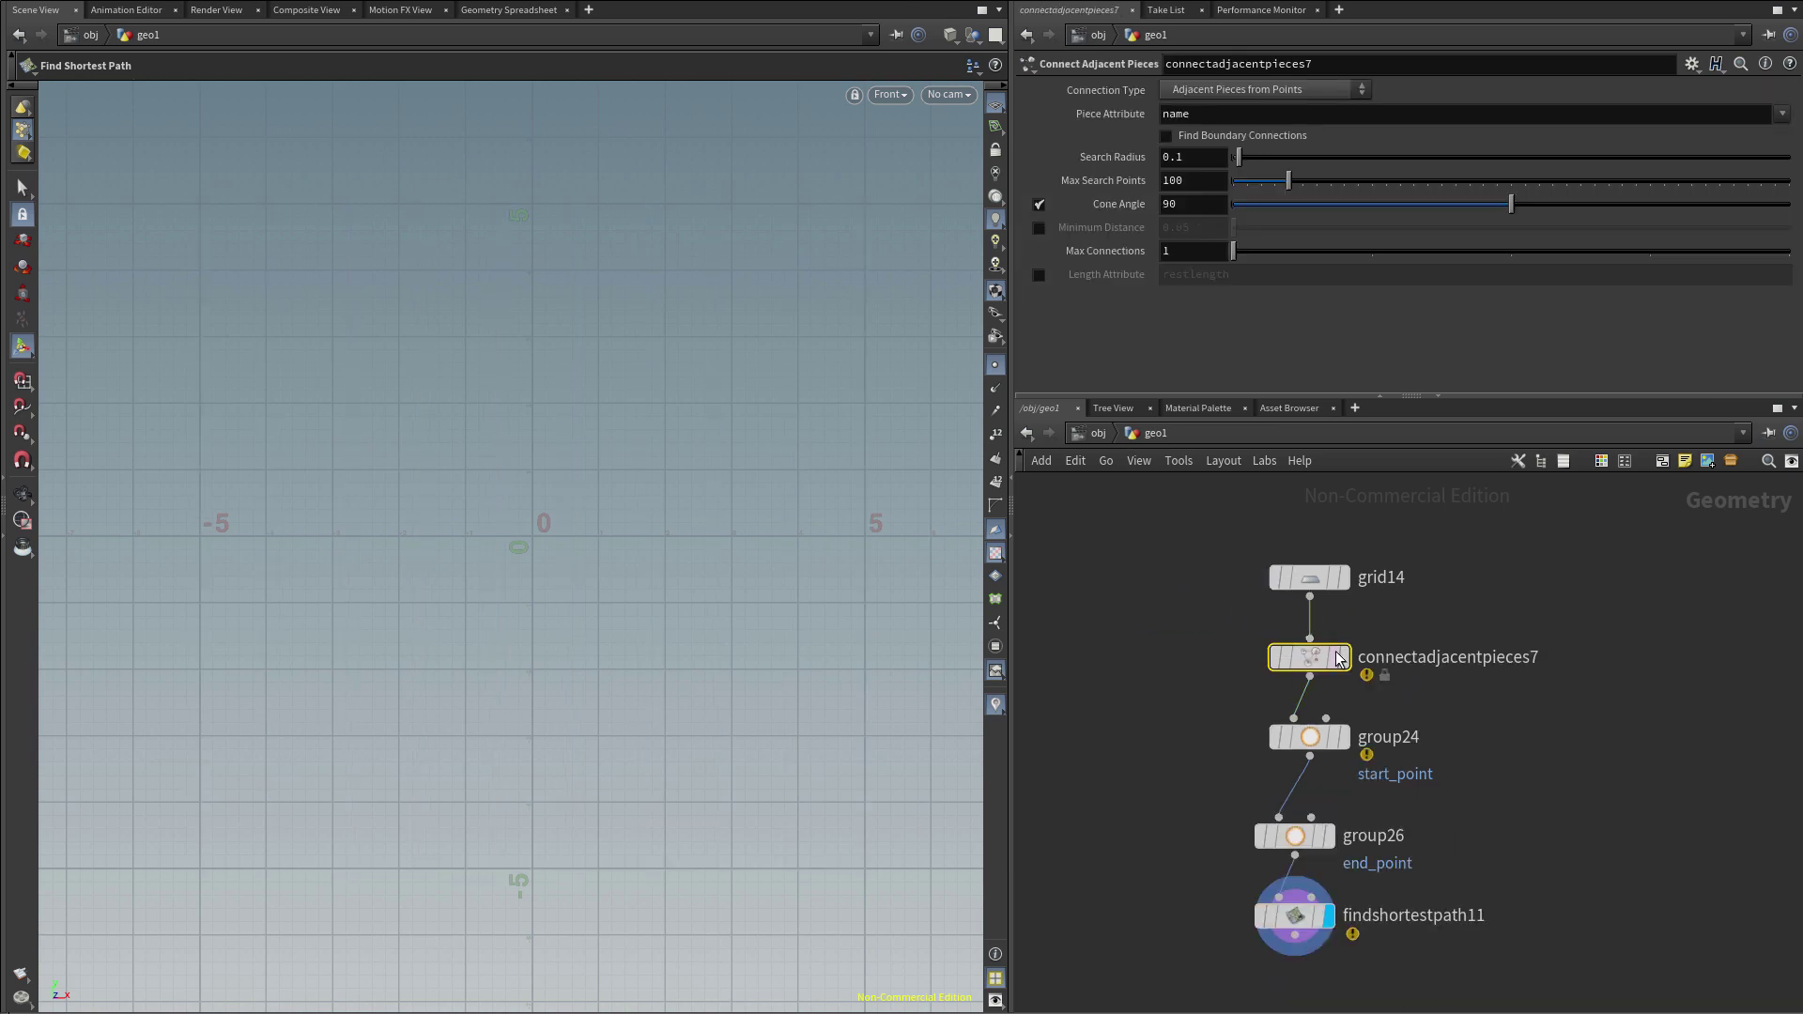
Connect by Adjacent Points with search radius 0.93 and display findshortestpath11's branching paths
left_click(1202, 94)
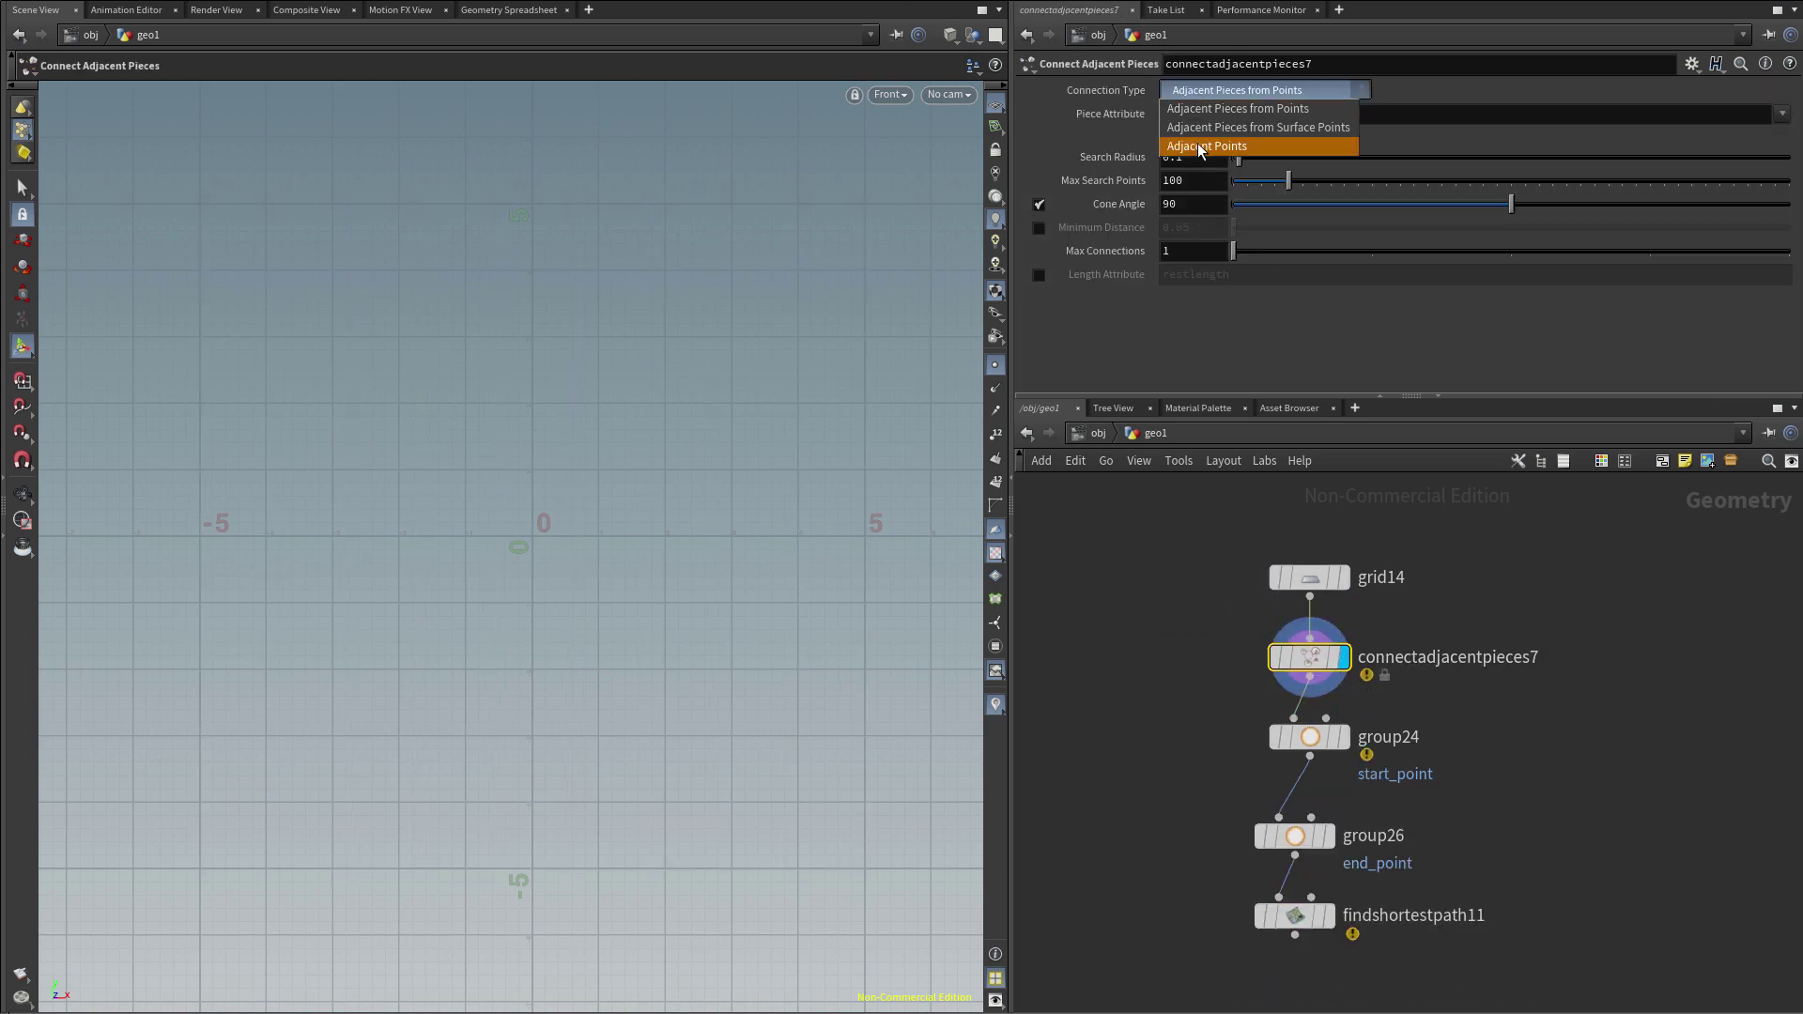
left_click(1245, 146)
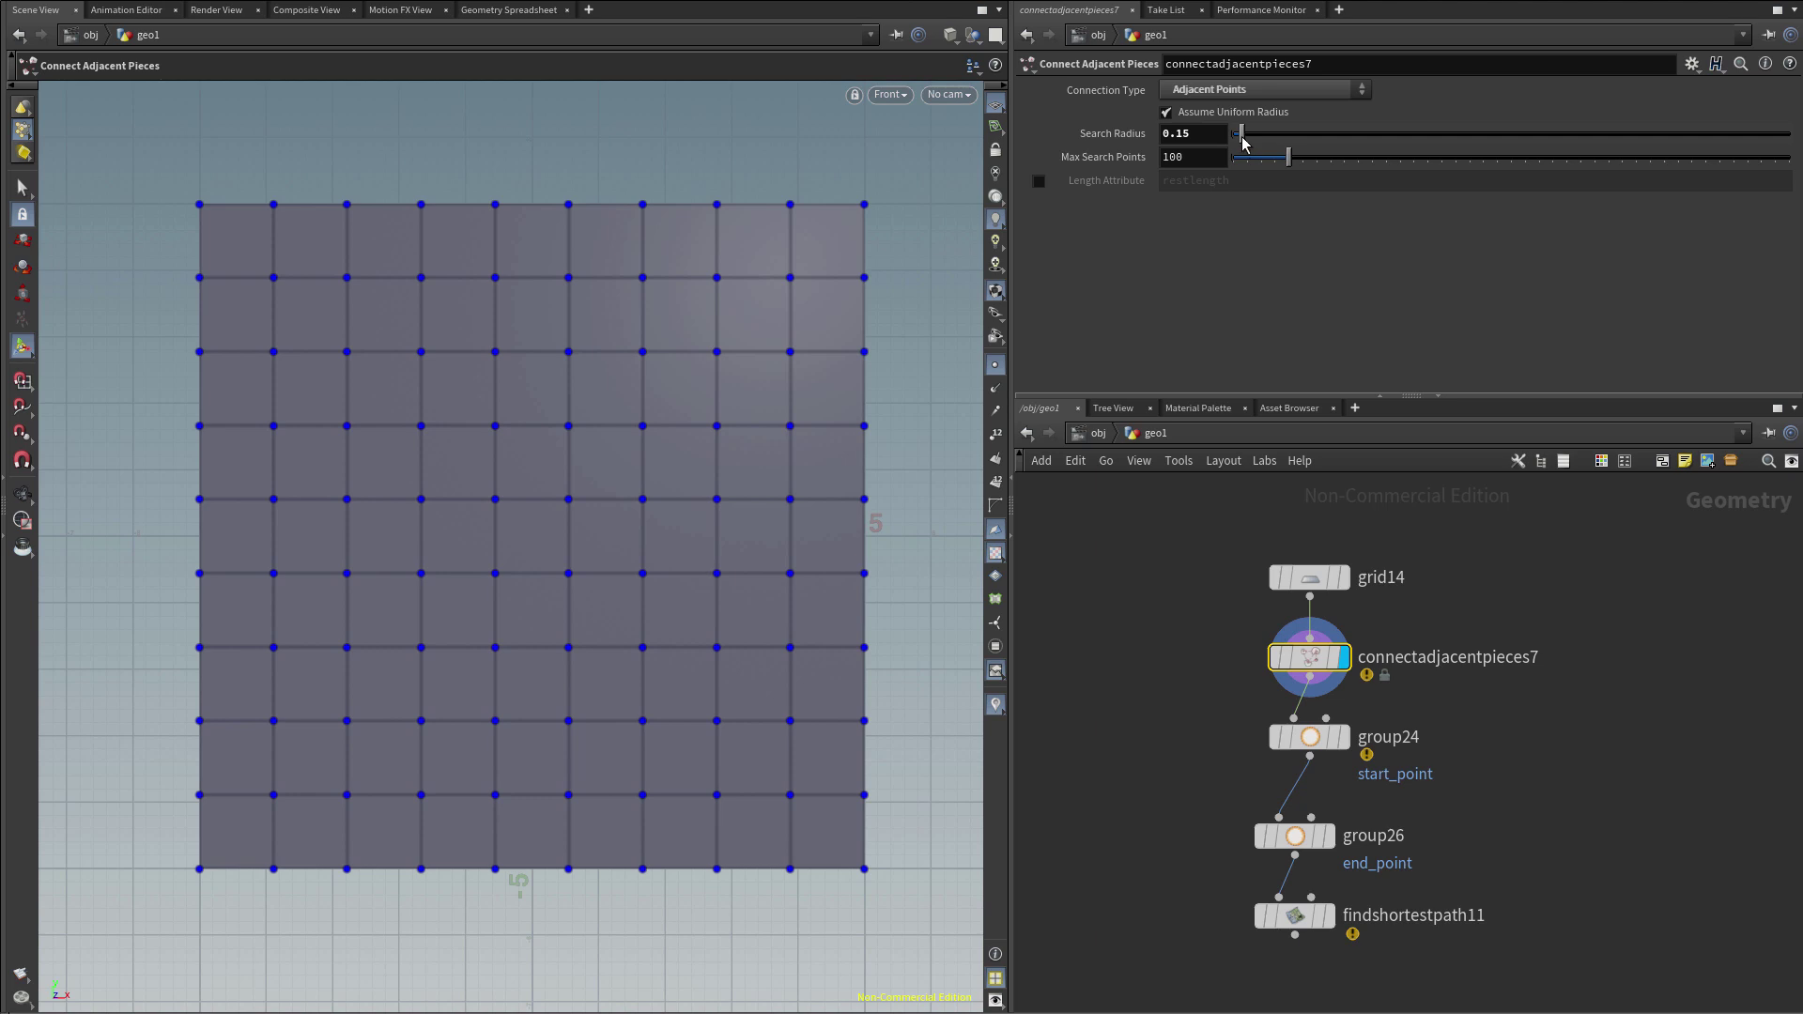
left_click_drag(1243, 137, 1287, 142)
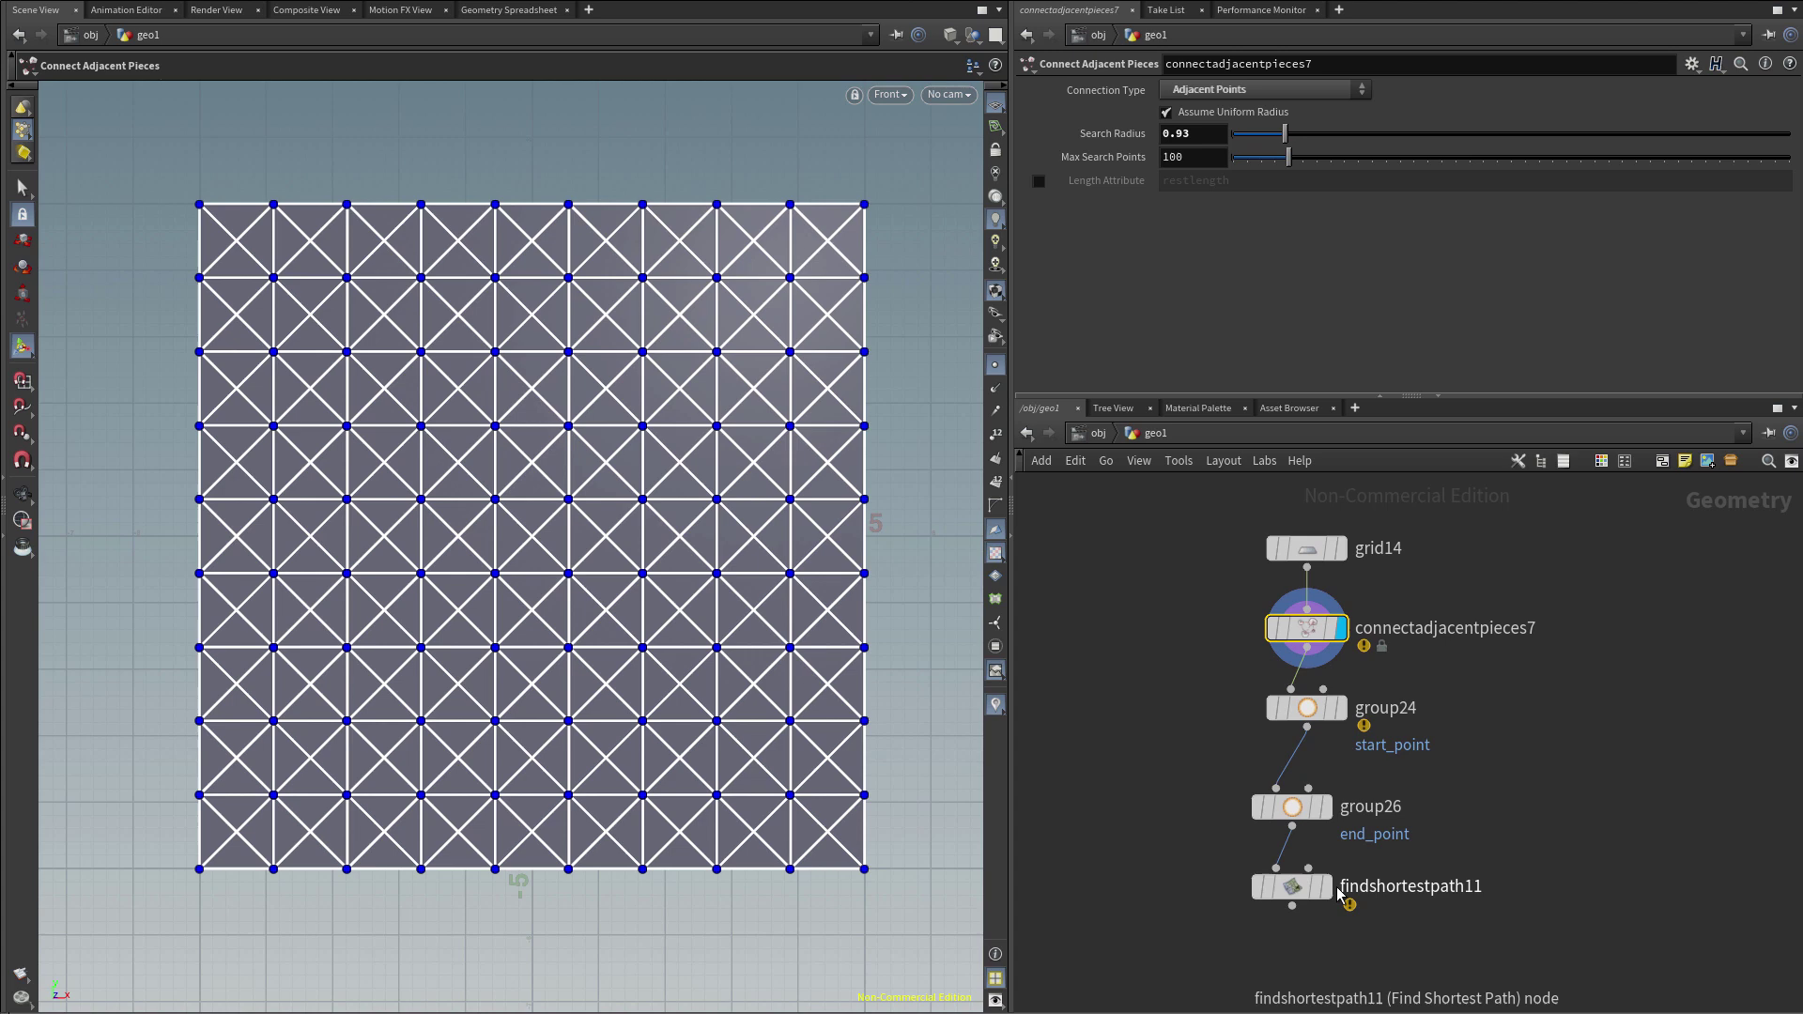
left_click(1324, 887)
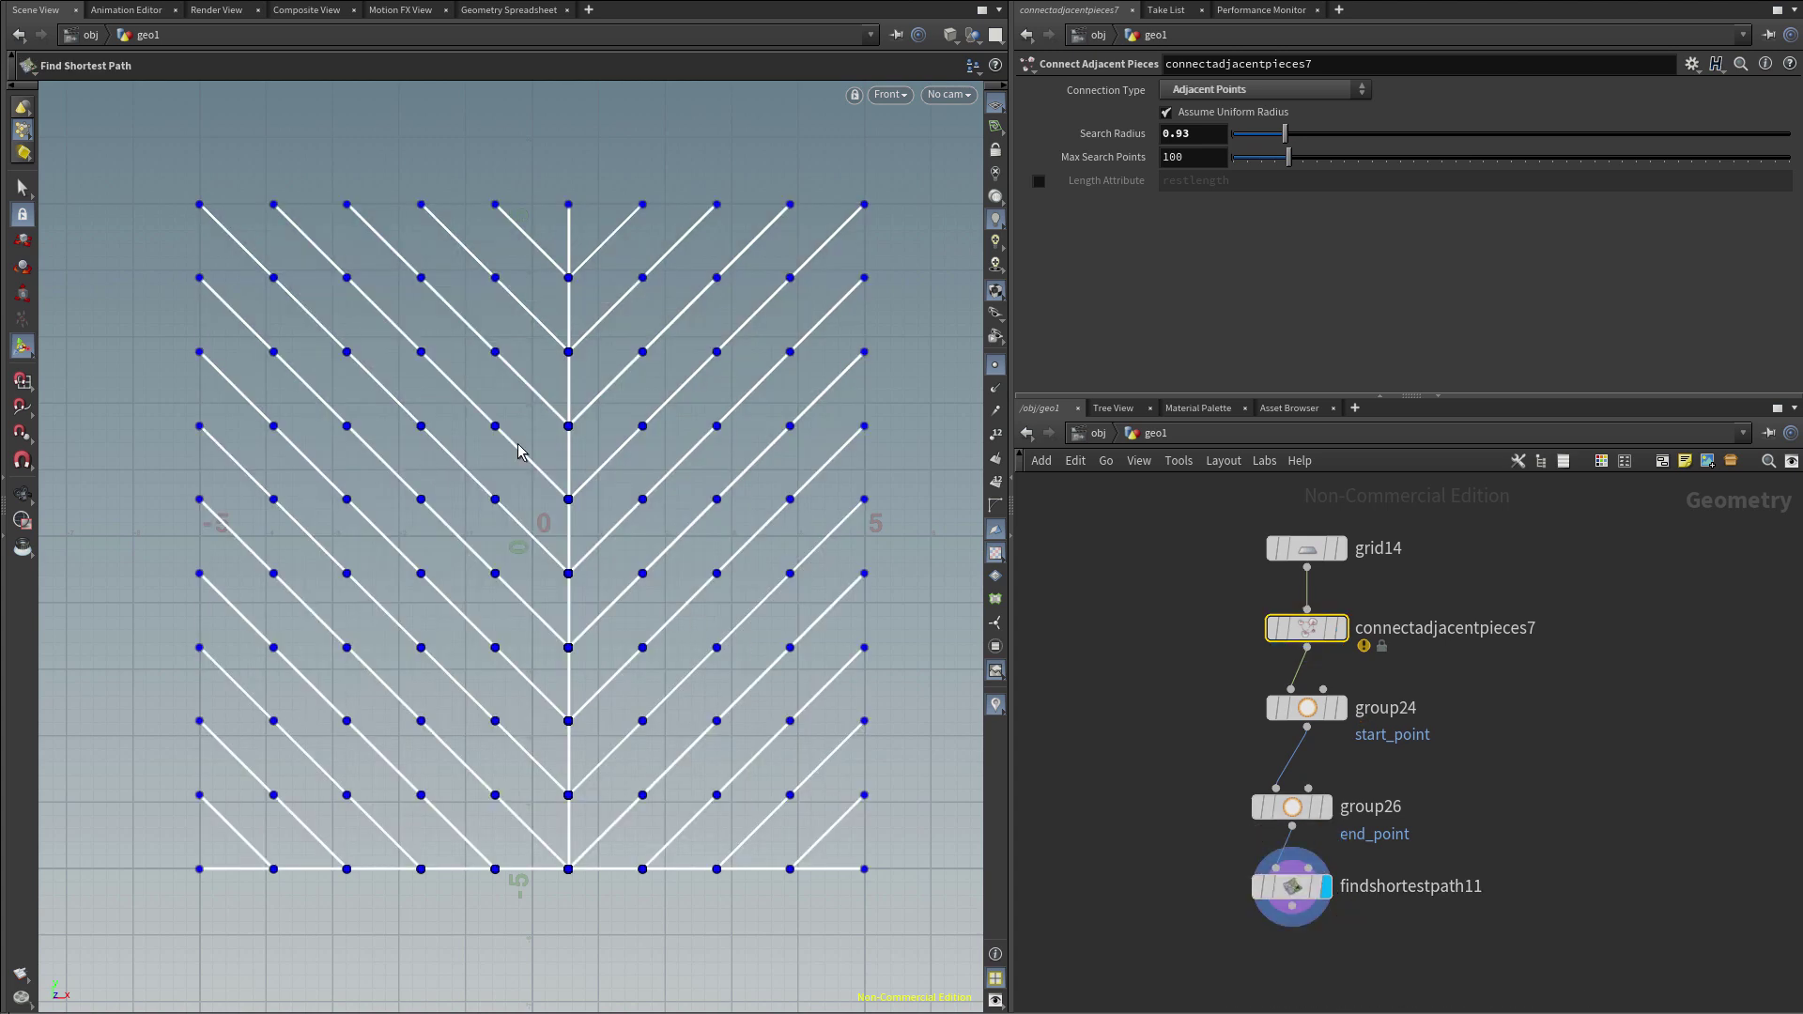
left_click(1292, 886)
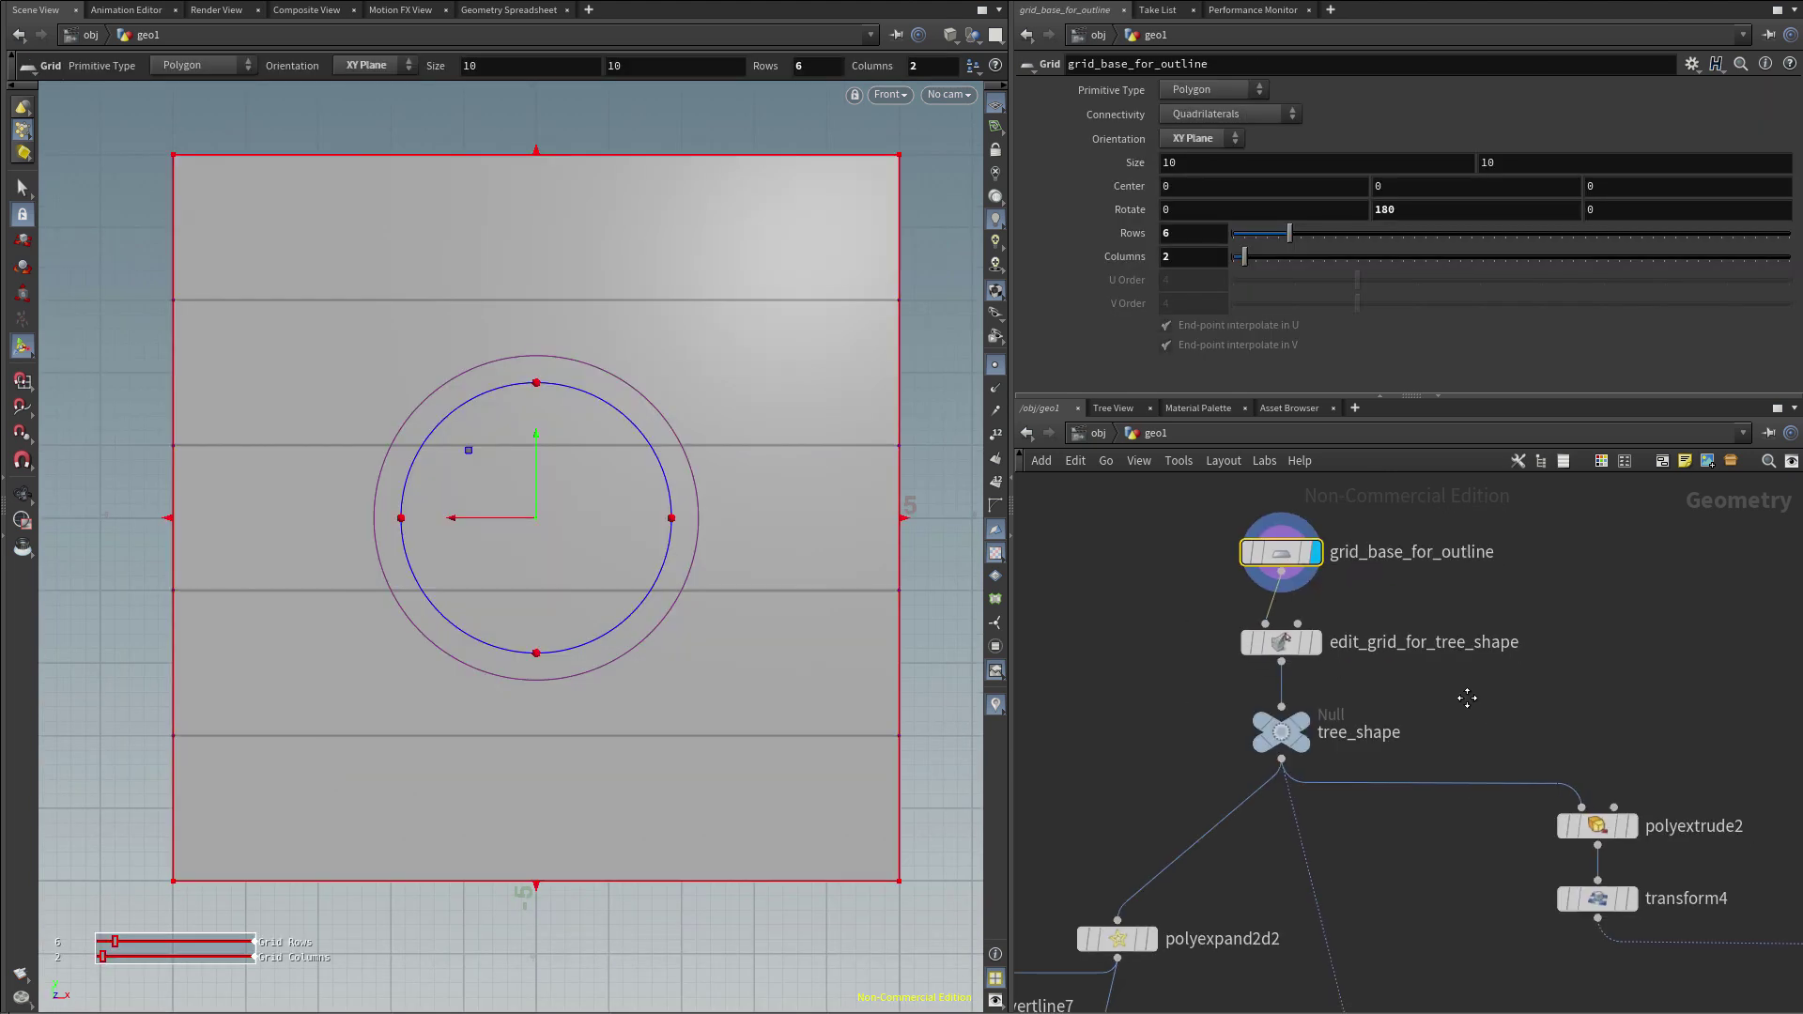
Display edit_grid_for_tree_shape, group27, then delete4's 80×80 grid trimmed to the tree silhouette
left_click(1281, 627)
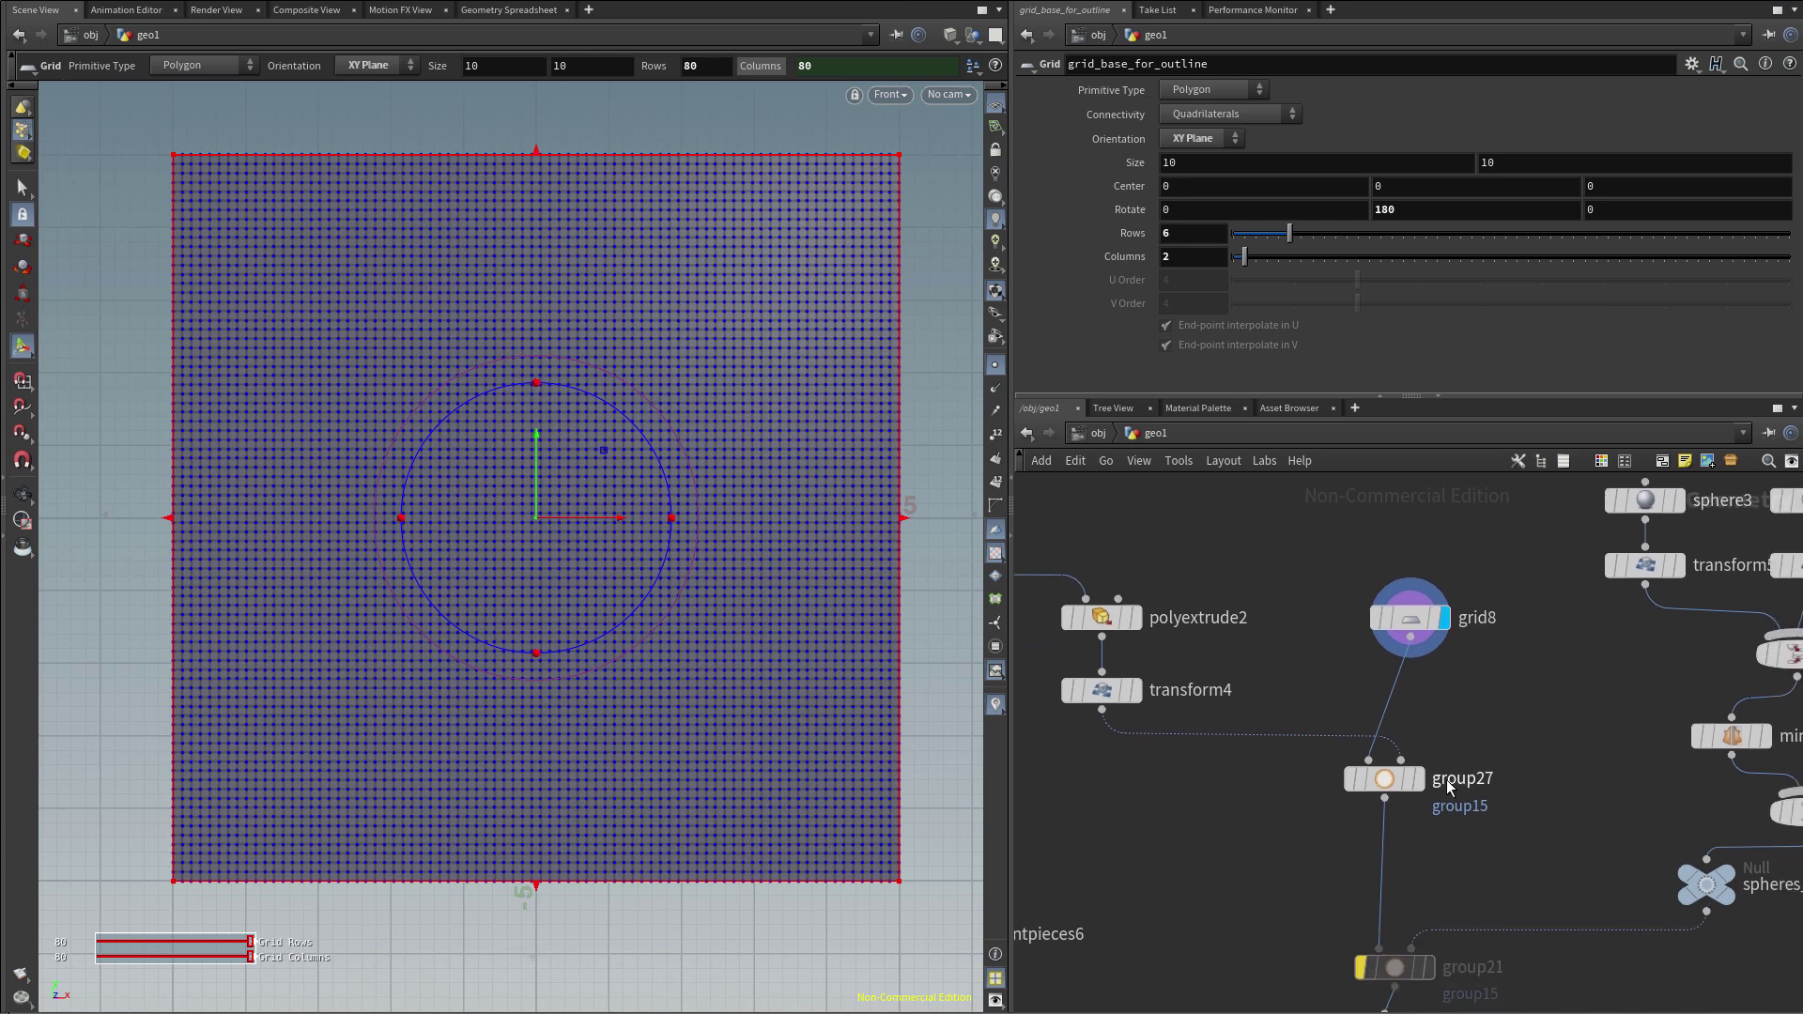
left_click(1367, 758)
scroll(1363, 757, "down", 3)
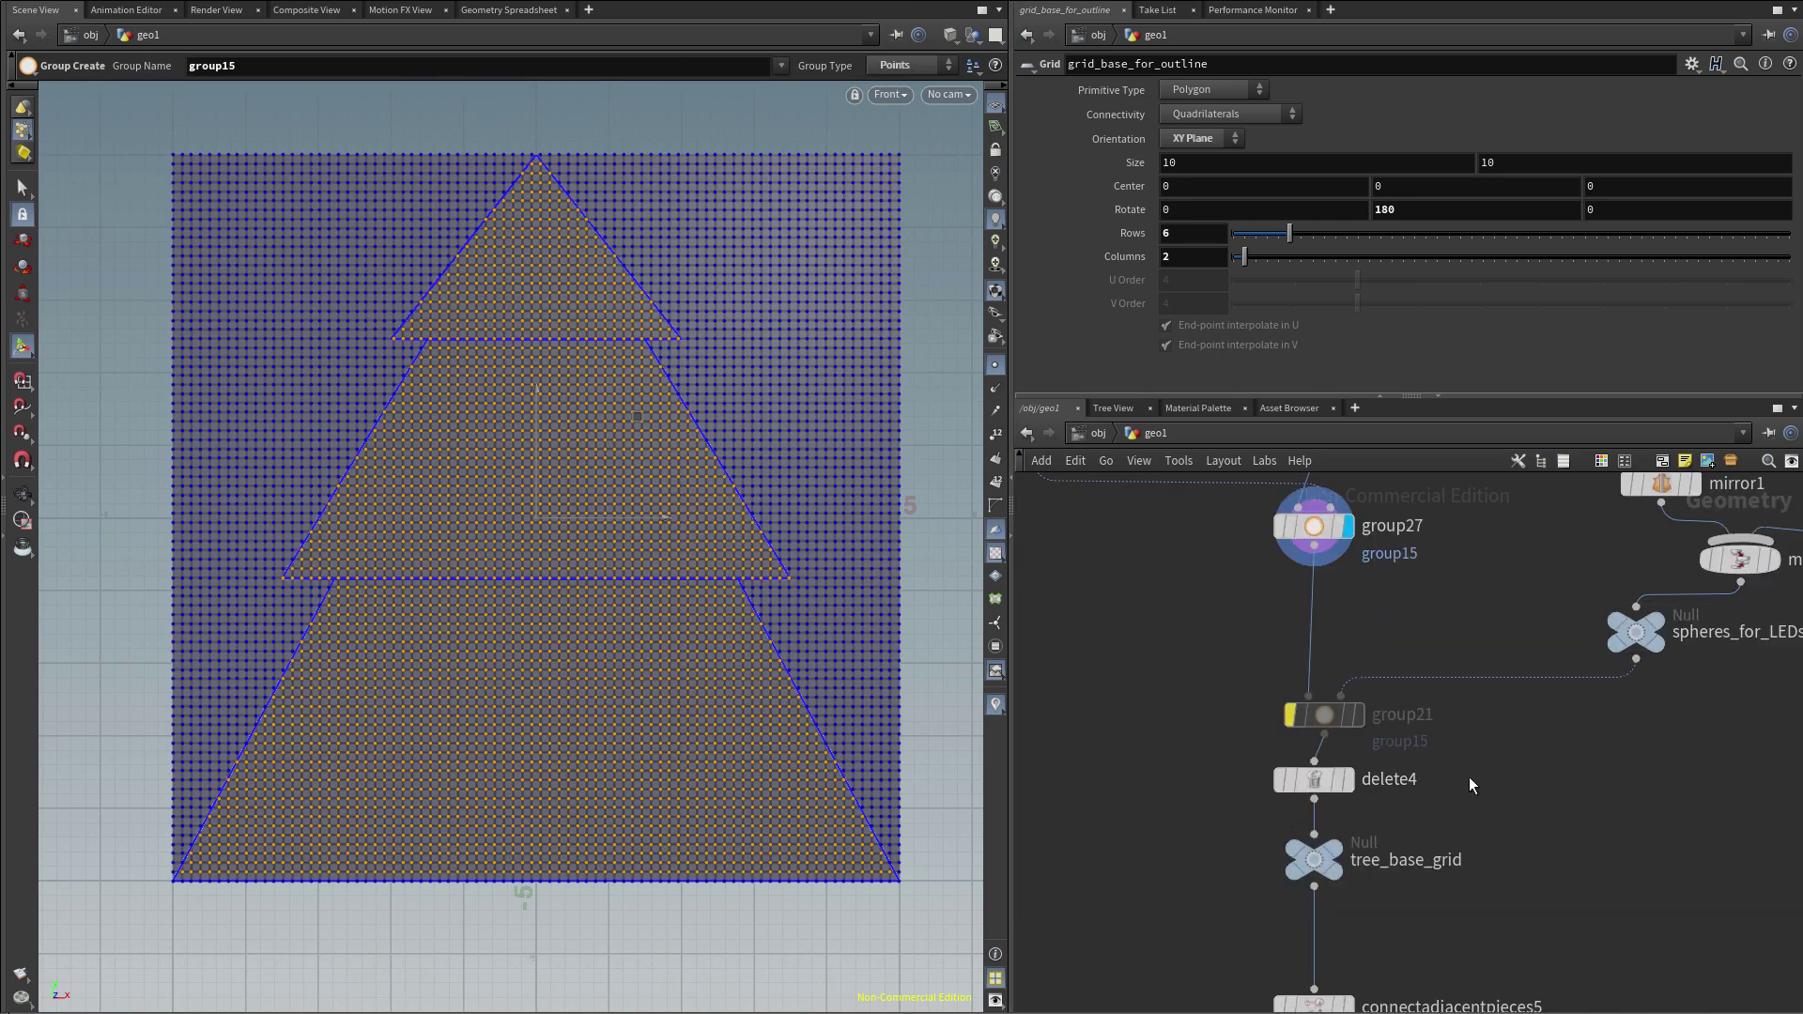
left_click(1353, 795)
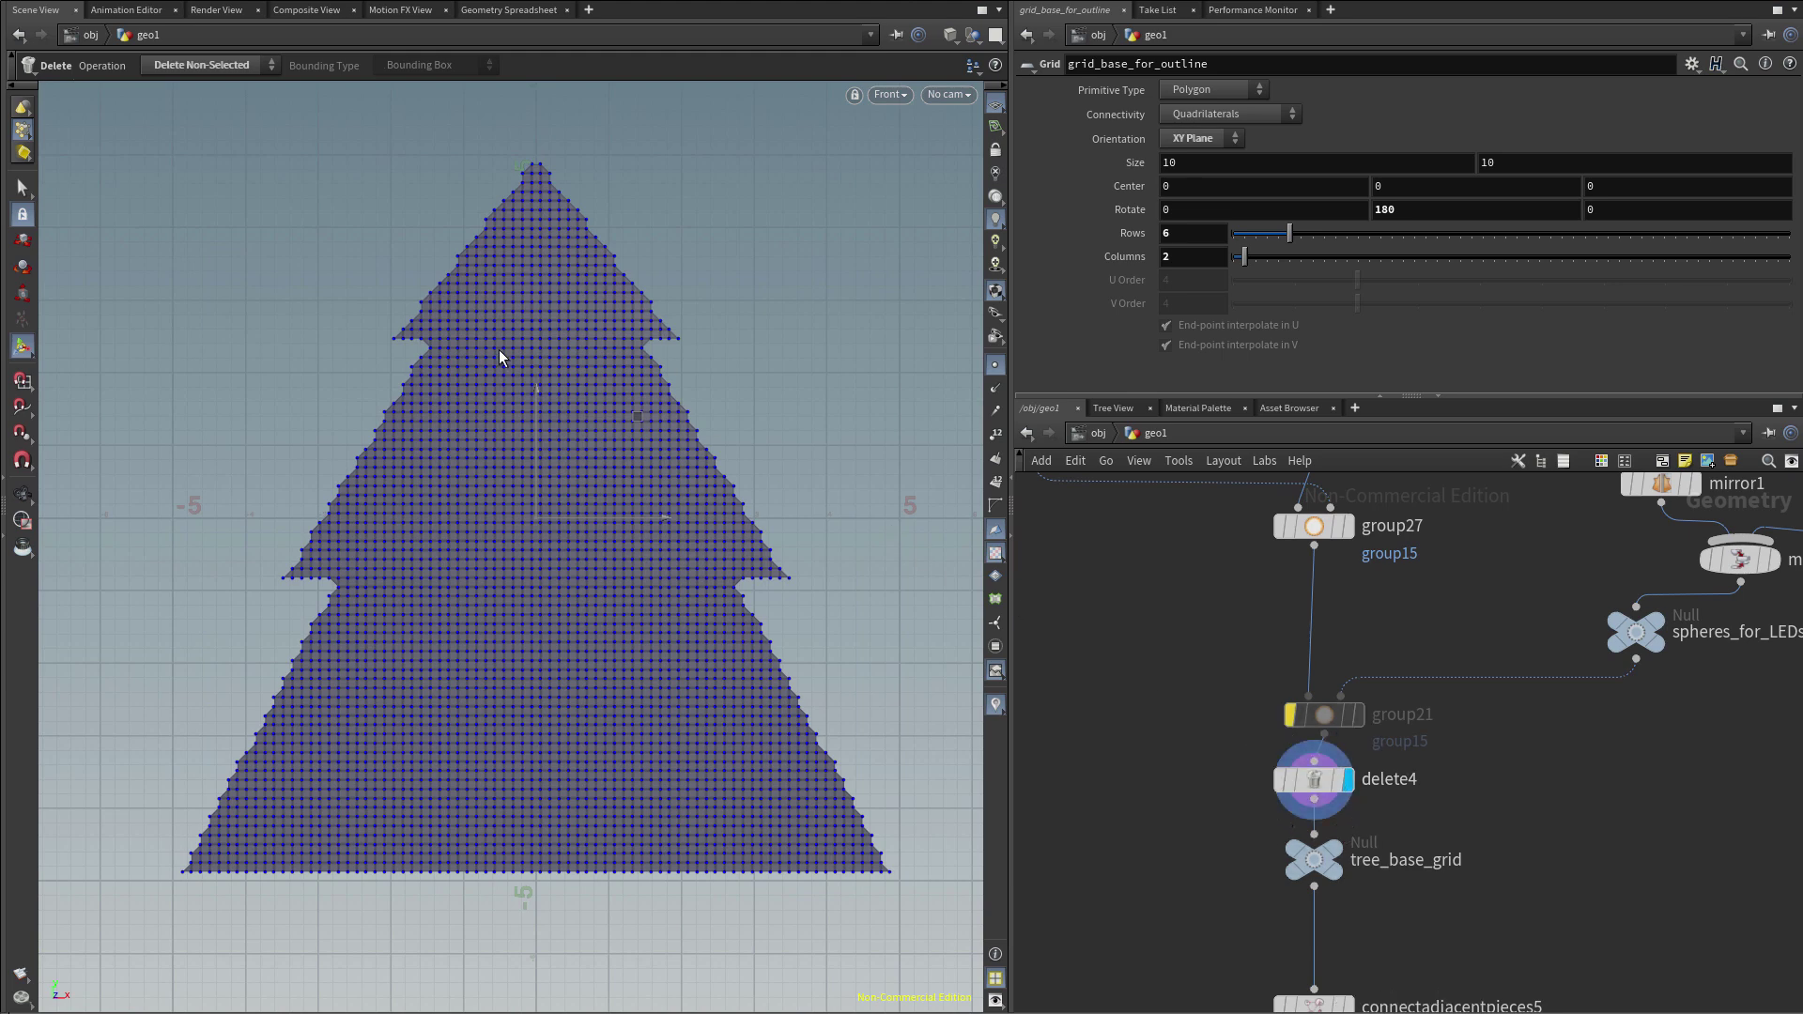
middle_click_drag(1053, 748, 1024, 495)
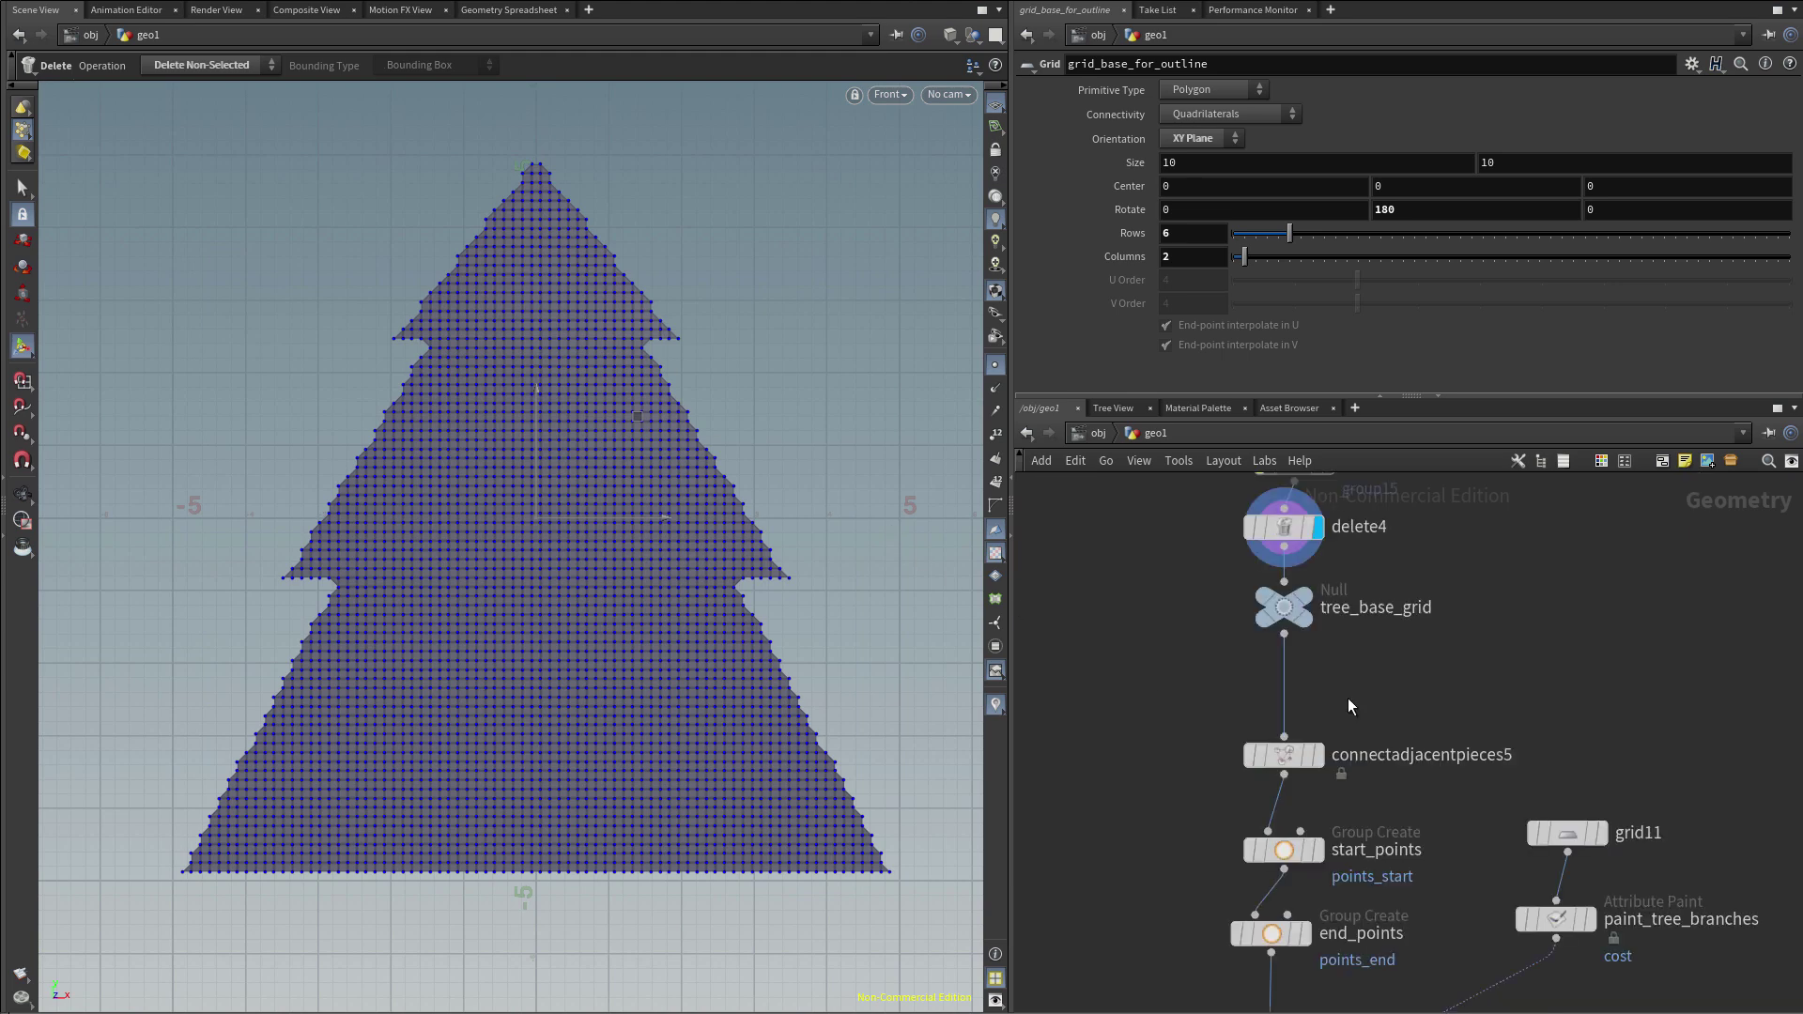
Inspect connectadjacentpieces5, start_points and end_points on the tree grid, then display findshortestpath8
left_click(1319, 756)
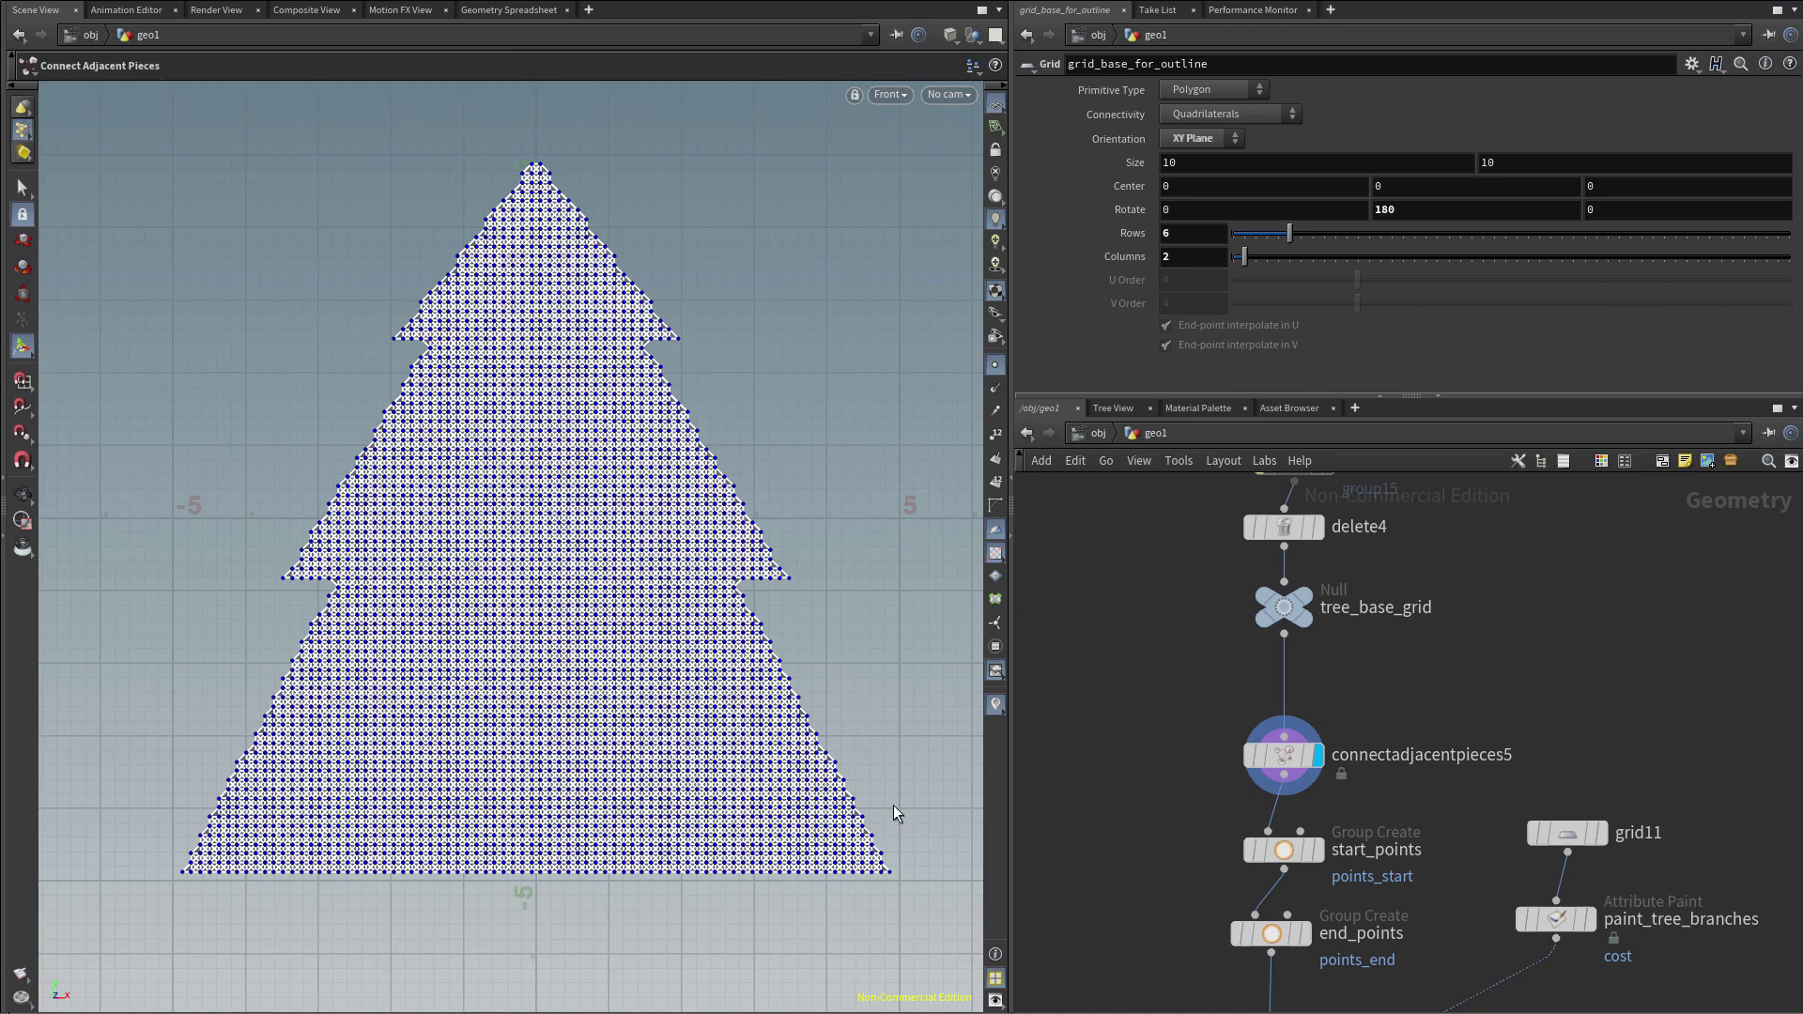
middle_click_drag(1440, 838, 1434, 601)
left_click(1315, 617)
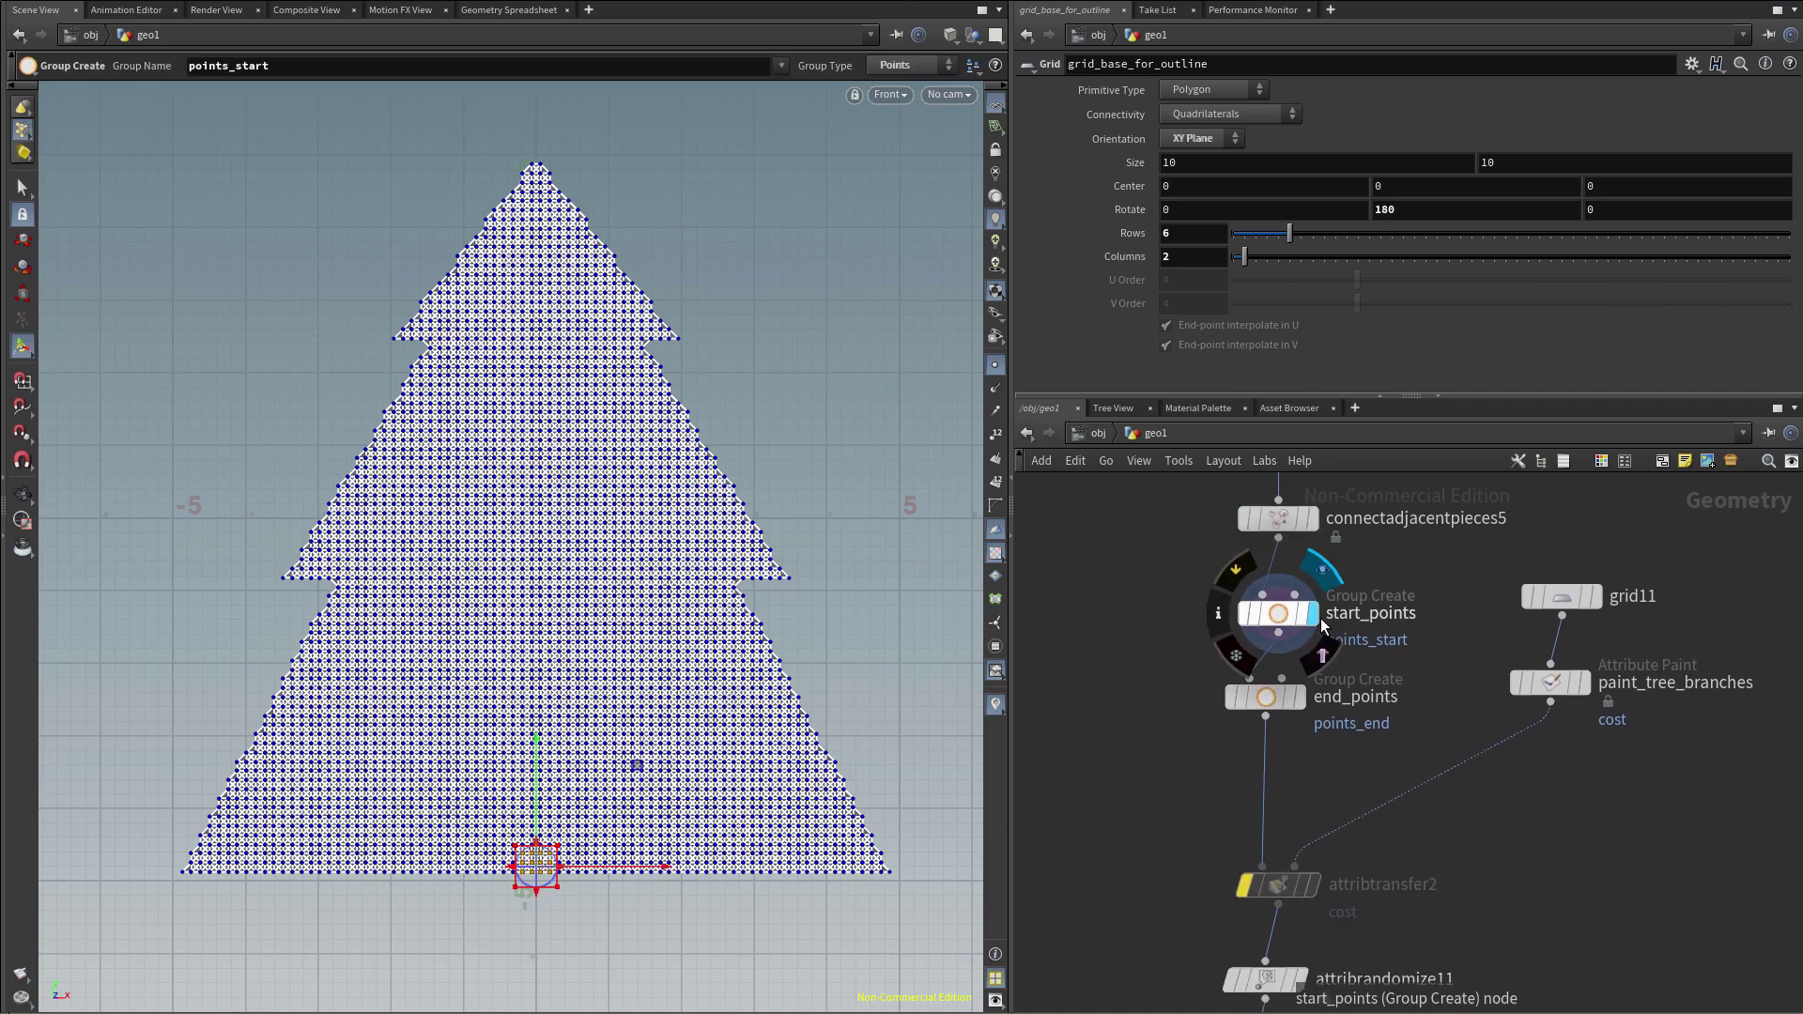
key("Escape")
scroll(526, 869, "up", 5)
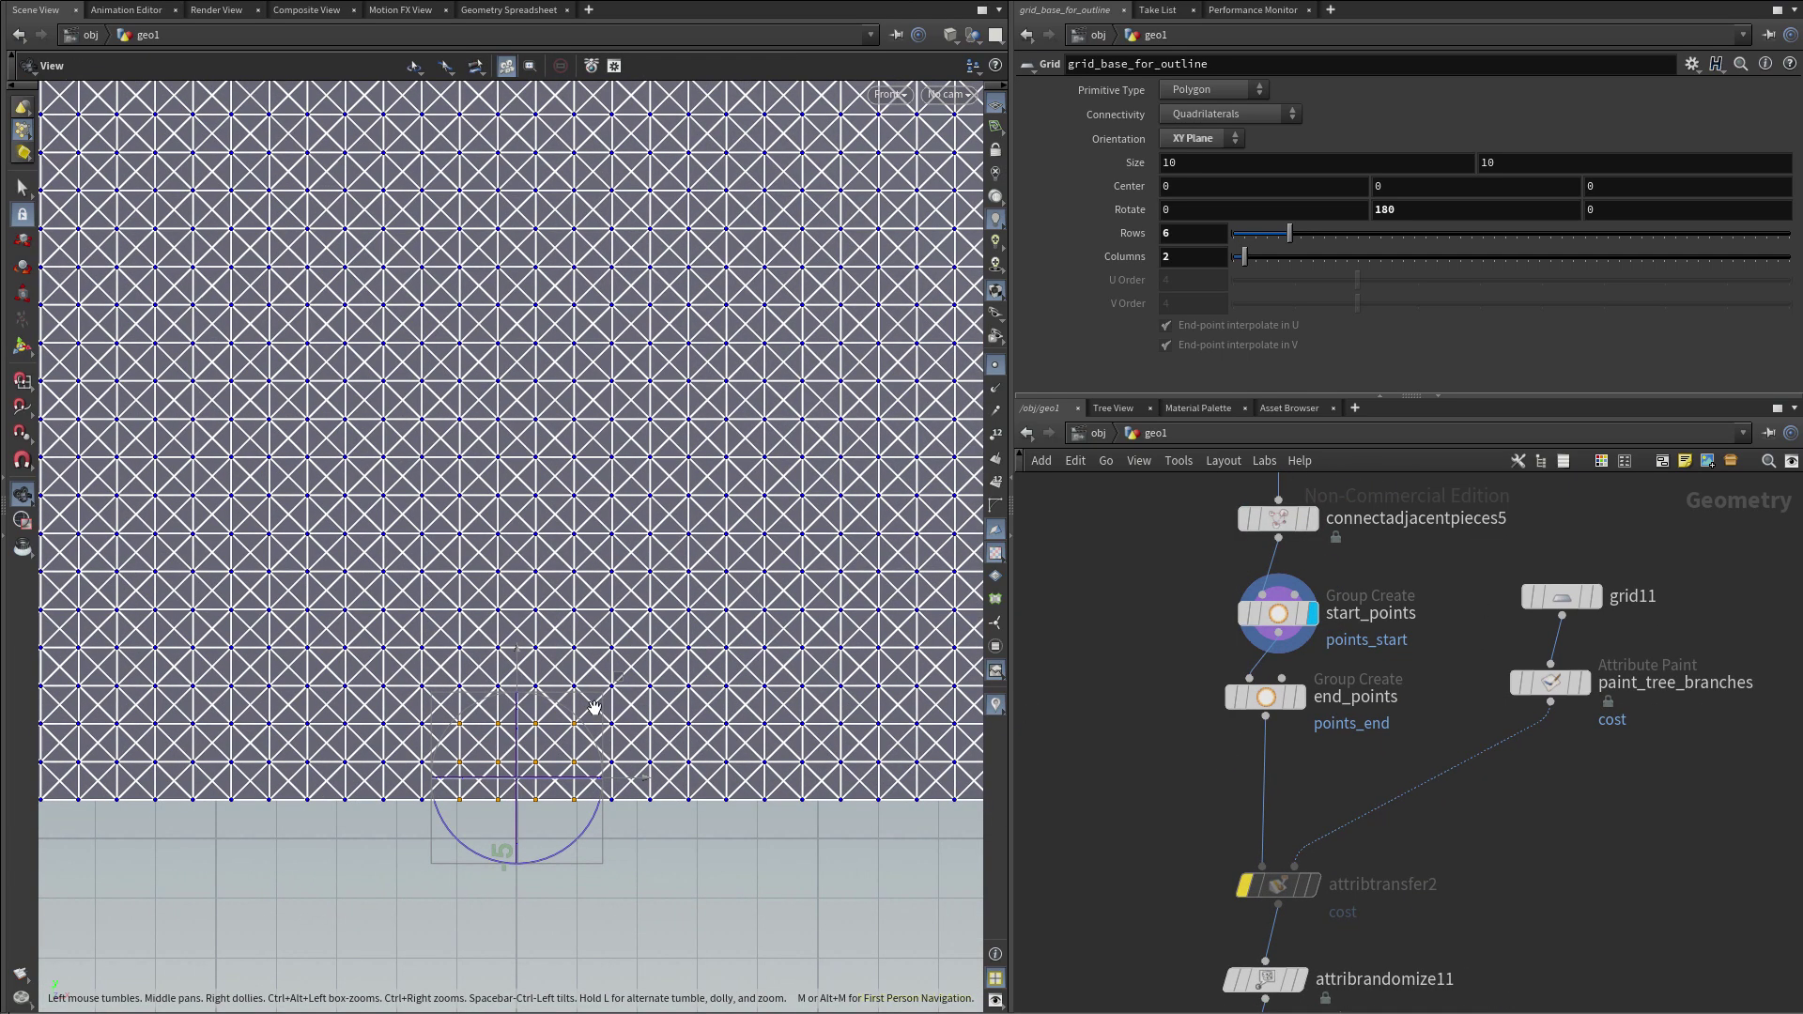
key("h")
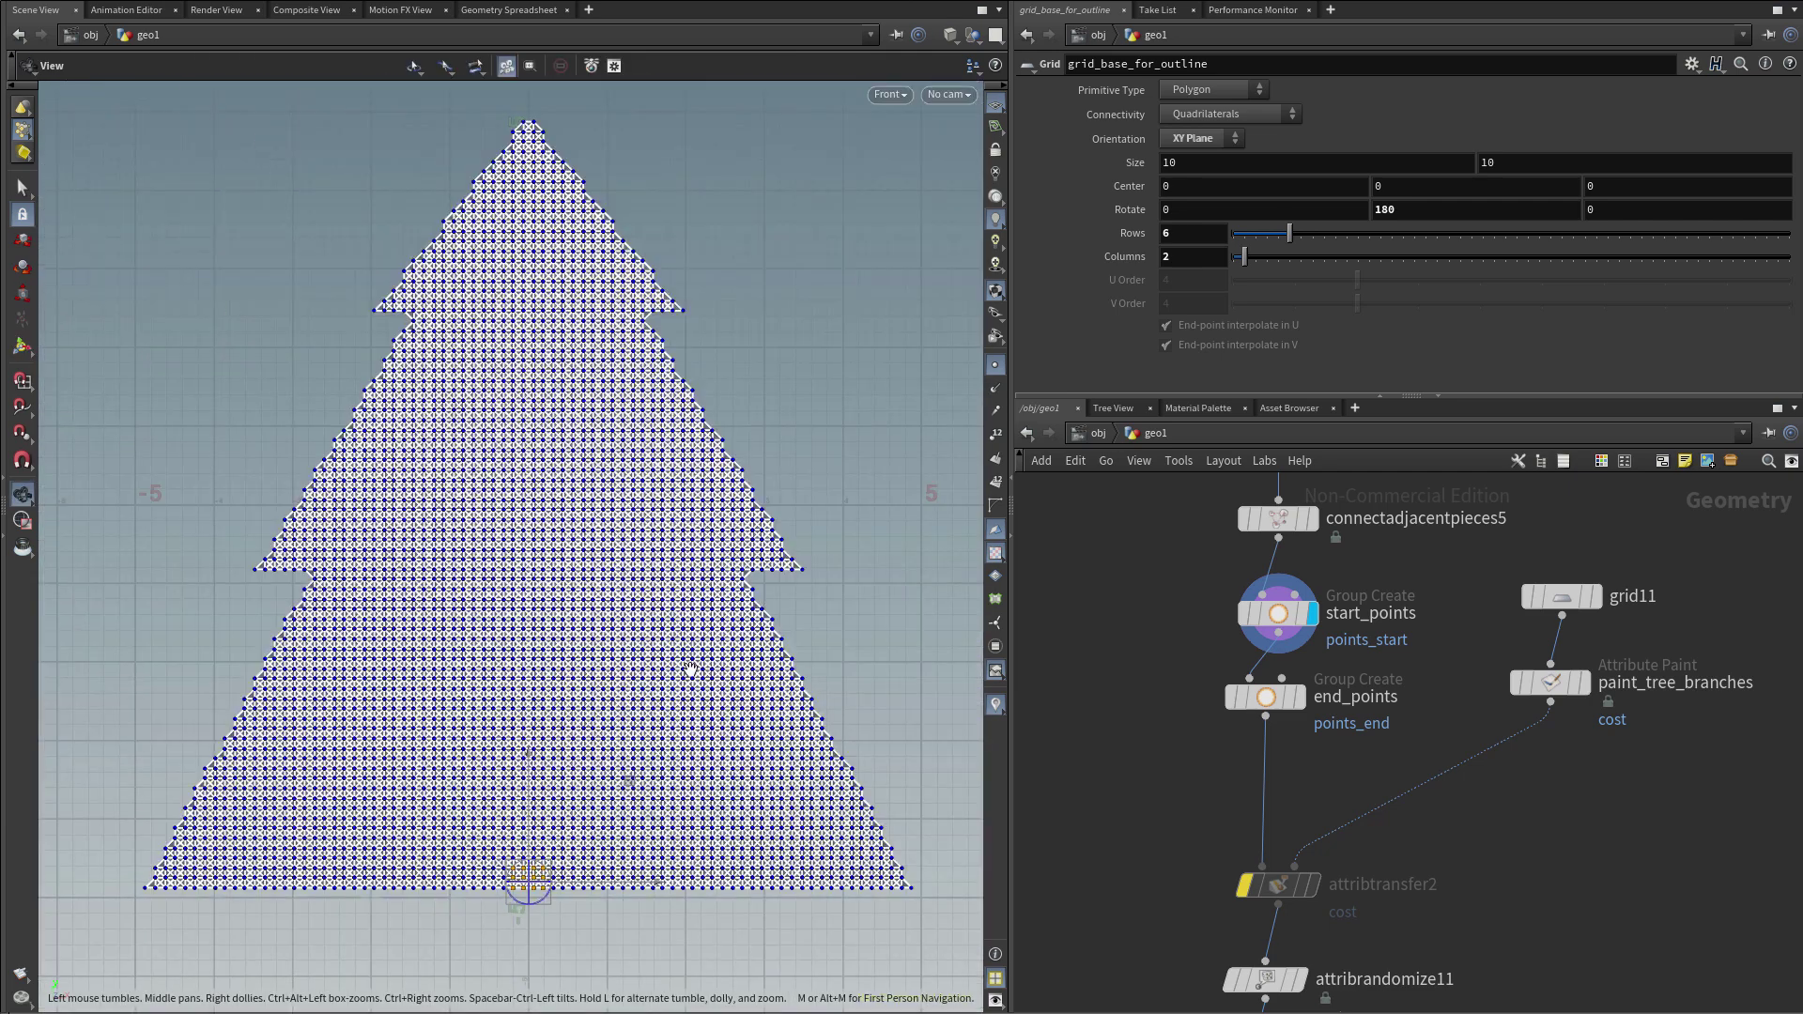
key("Return")
left_click(1304, 702)
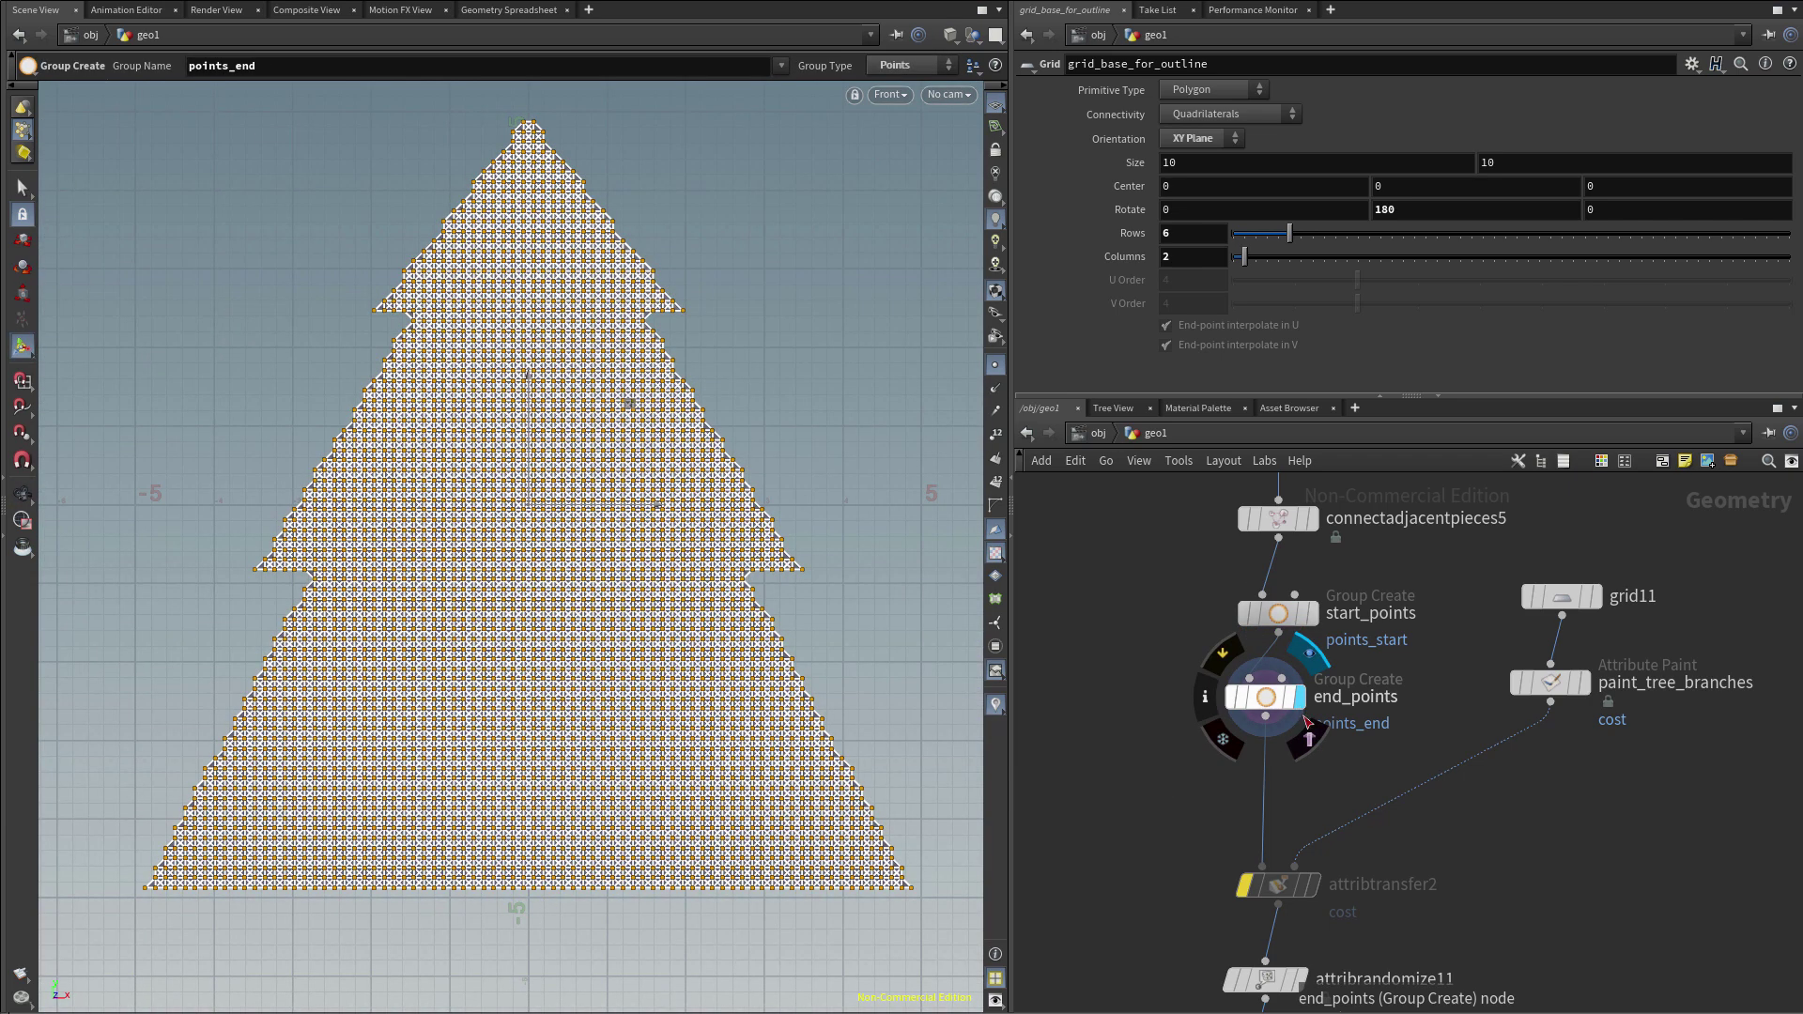
scroll(1371, 796, "down", 5)
left_click(1284, 797)
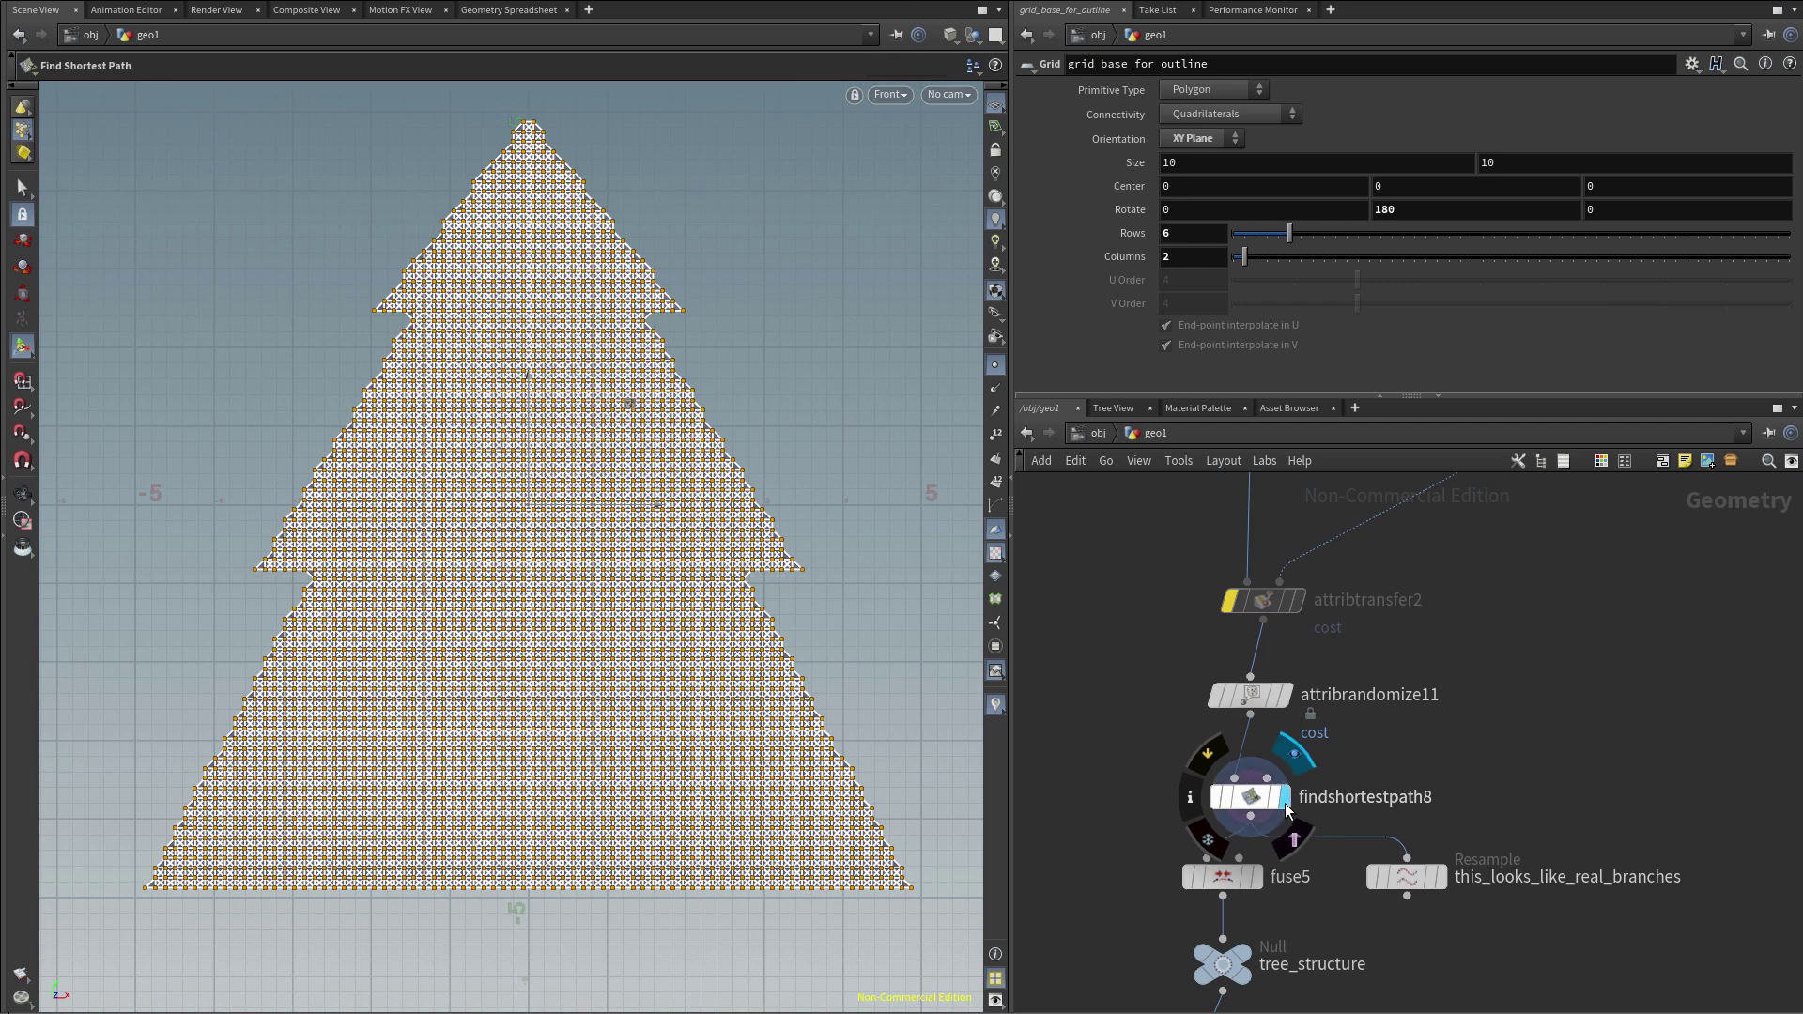
Hide point markers and inspect attribrandomize12's cost attribute as colours via its info window
left_click(998, 367)
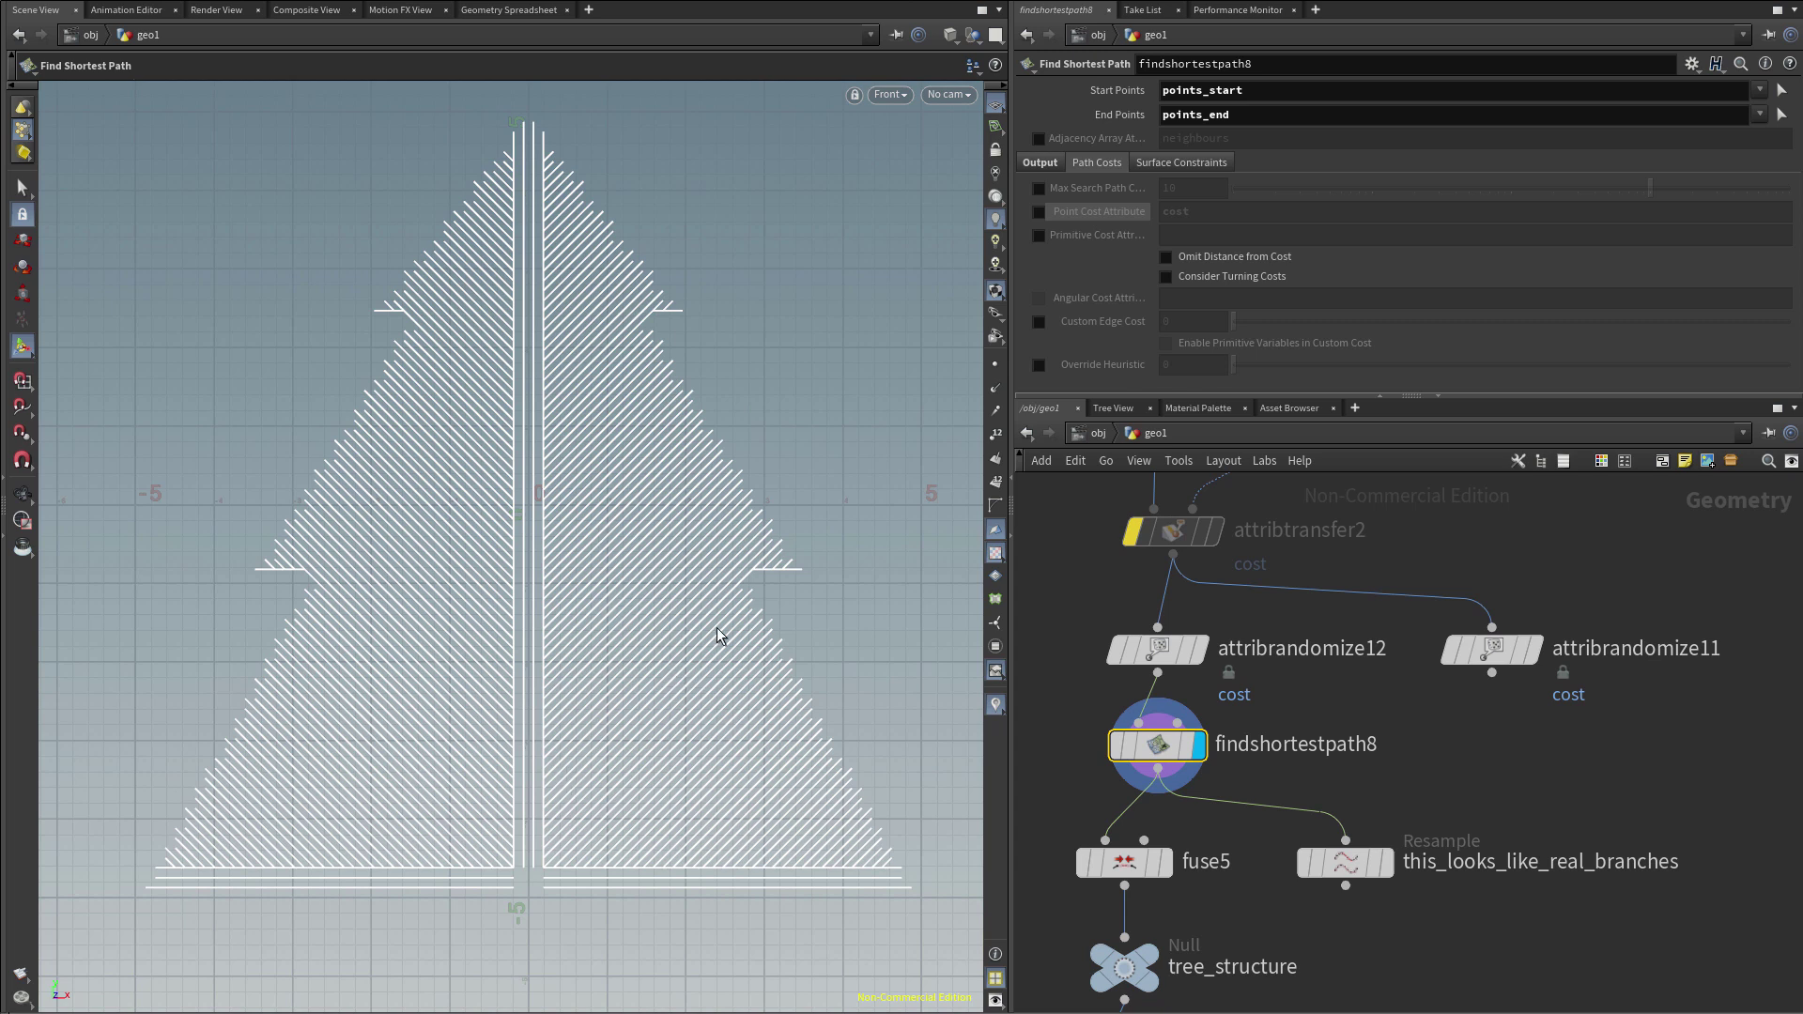
left_click(1199, 651)
left_click(1157, 652)
mouse_move(1228, 655)
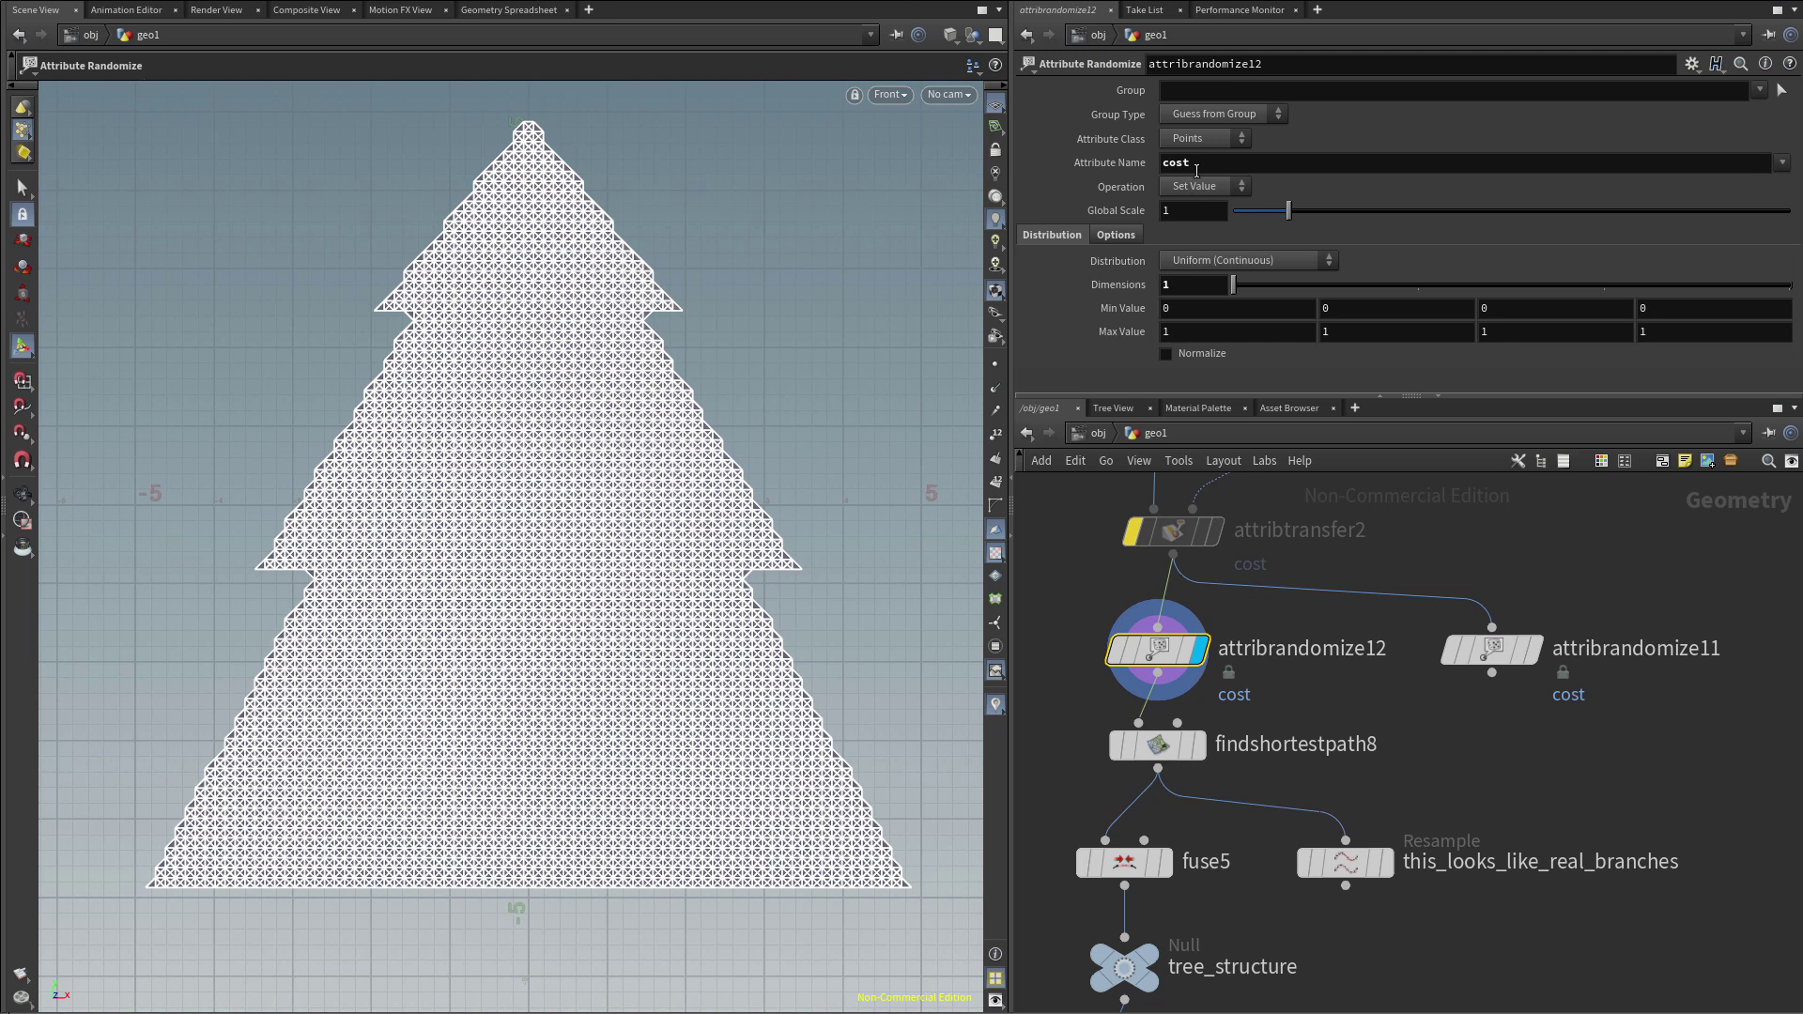
double_click(1190, 165)
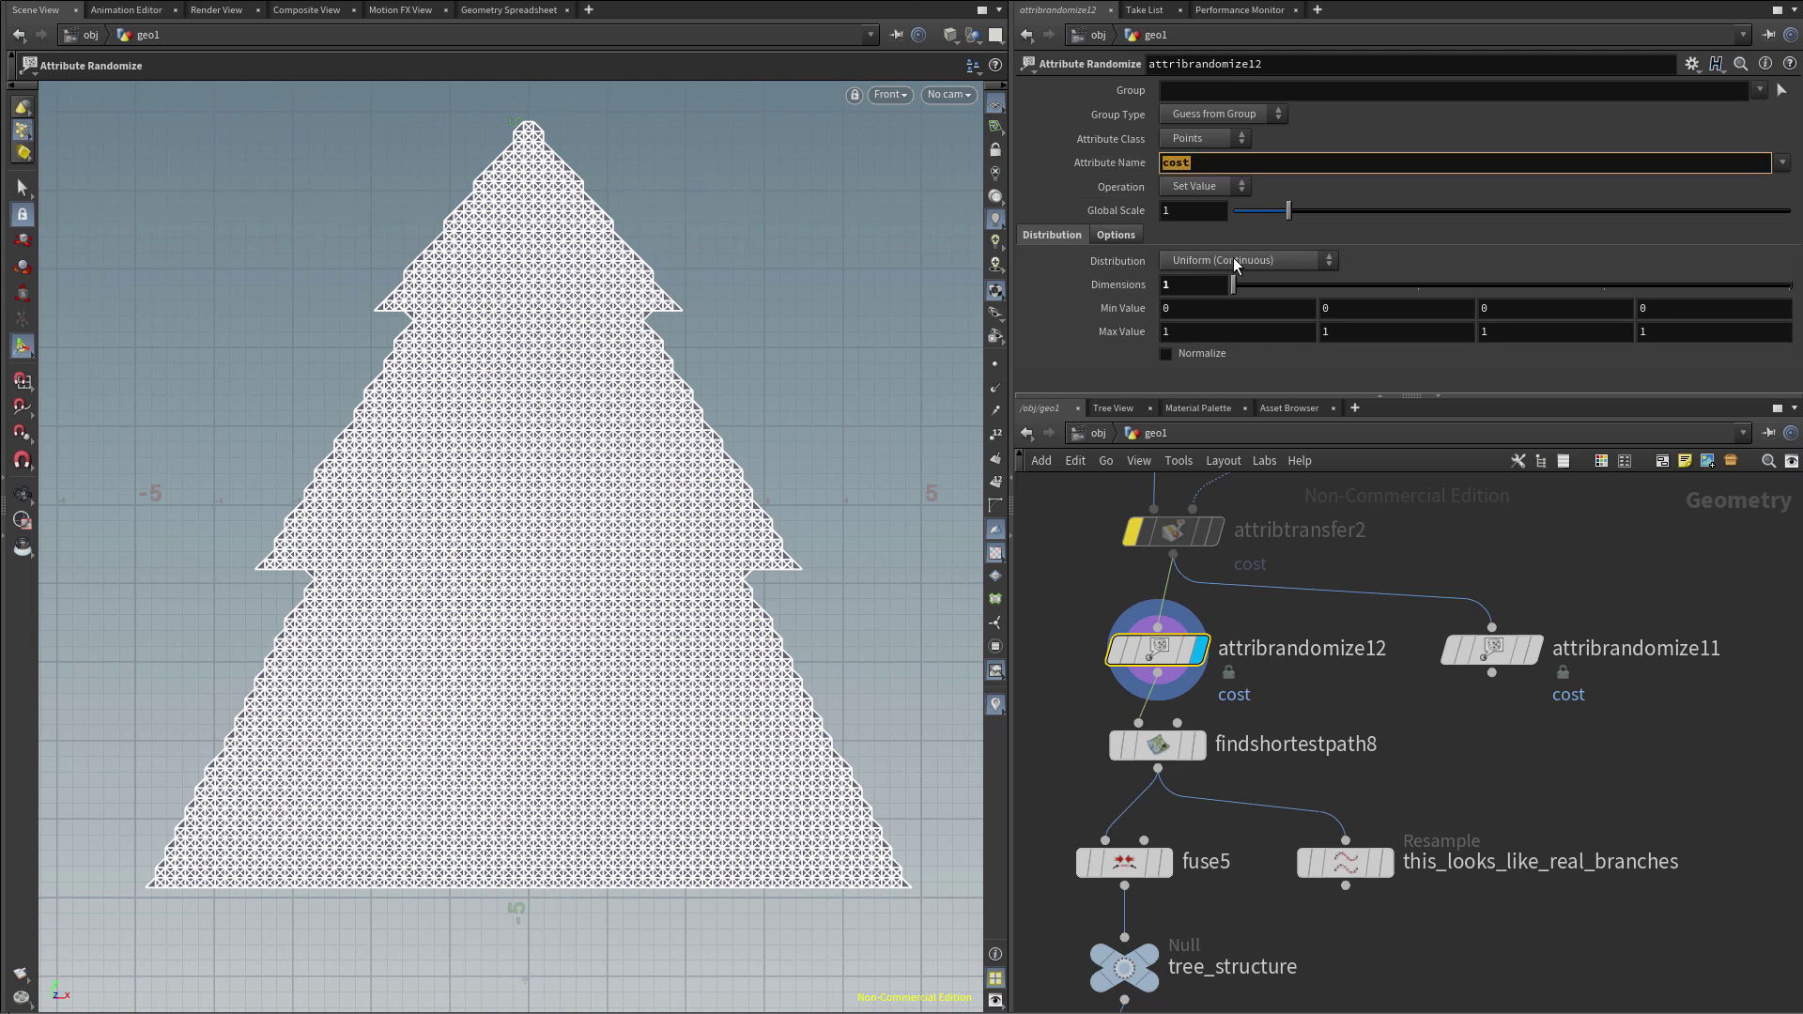
left_click(1765, 63)
left_click(1208, 540)
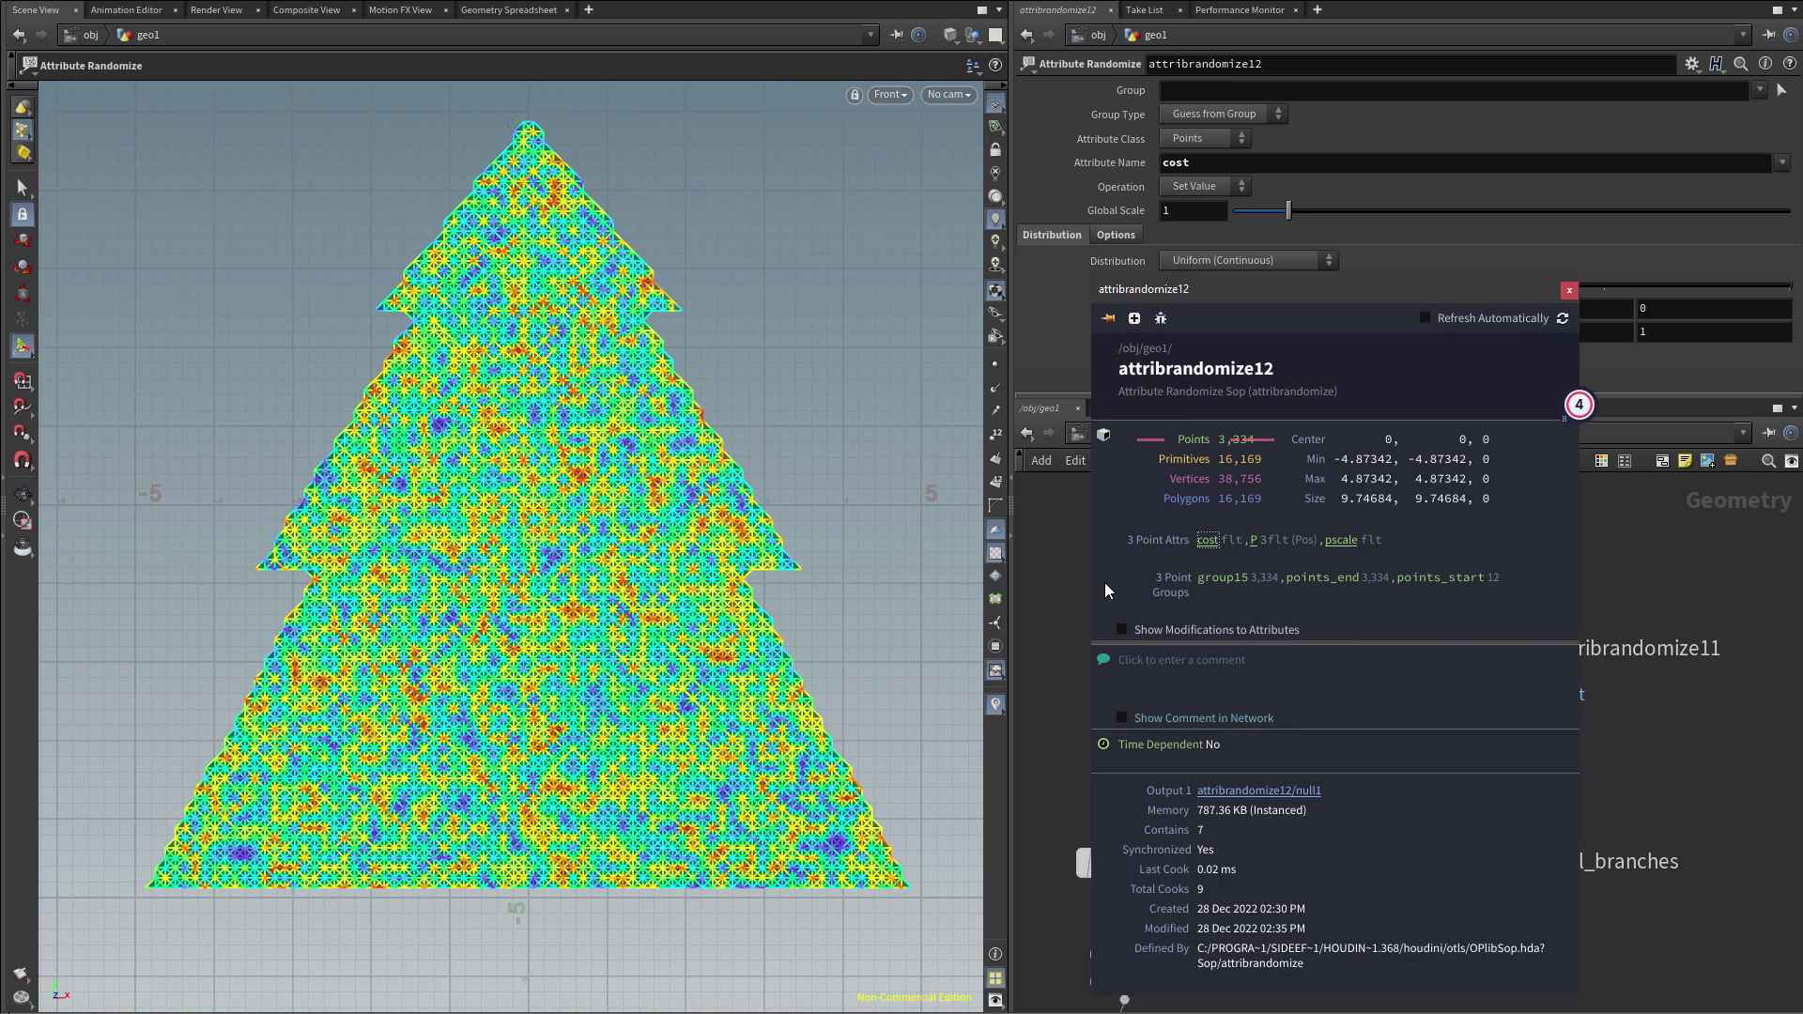
Enable Point Cost Attribute on findshortestpath8 so paths branch like a maze
left_click(1201, 749)
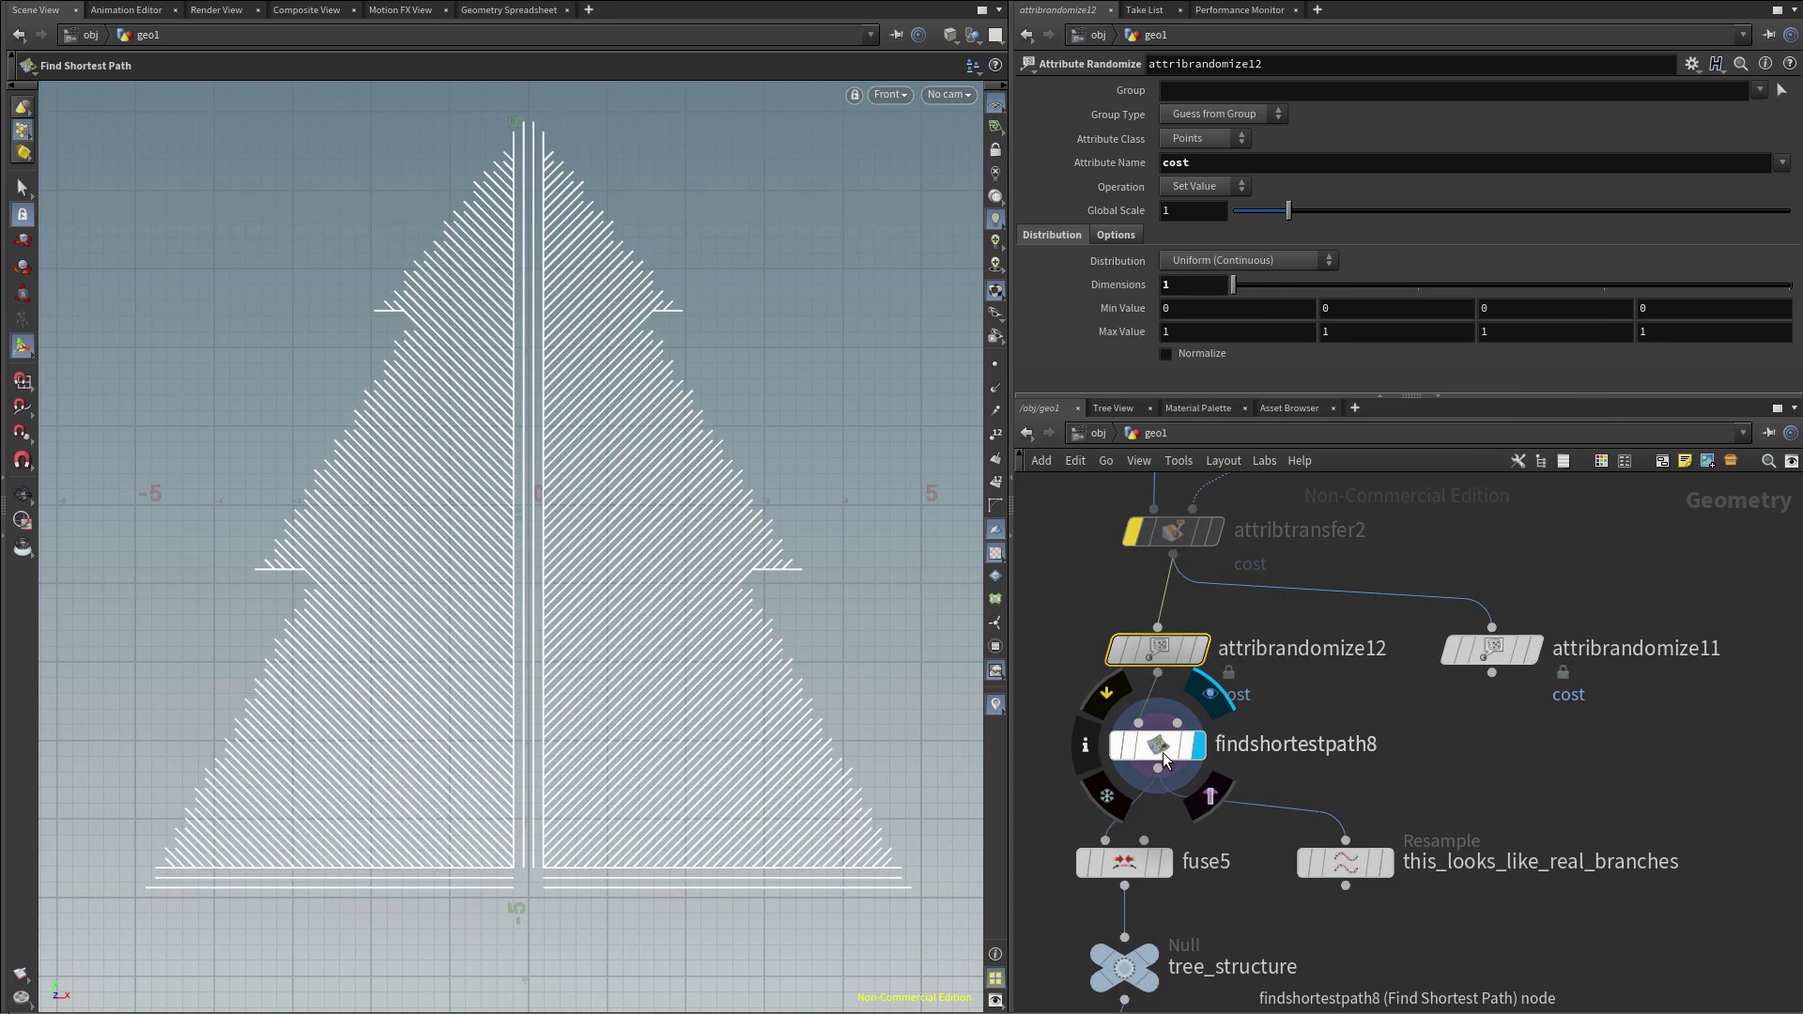
left_click(1159, 751)
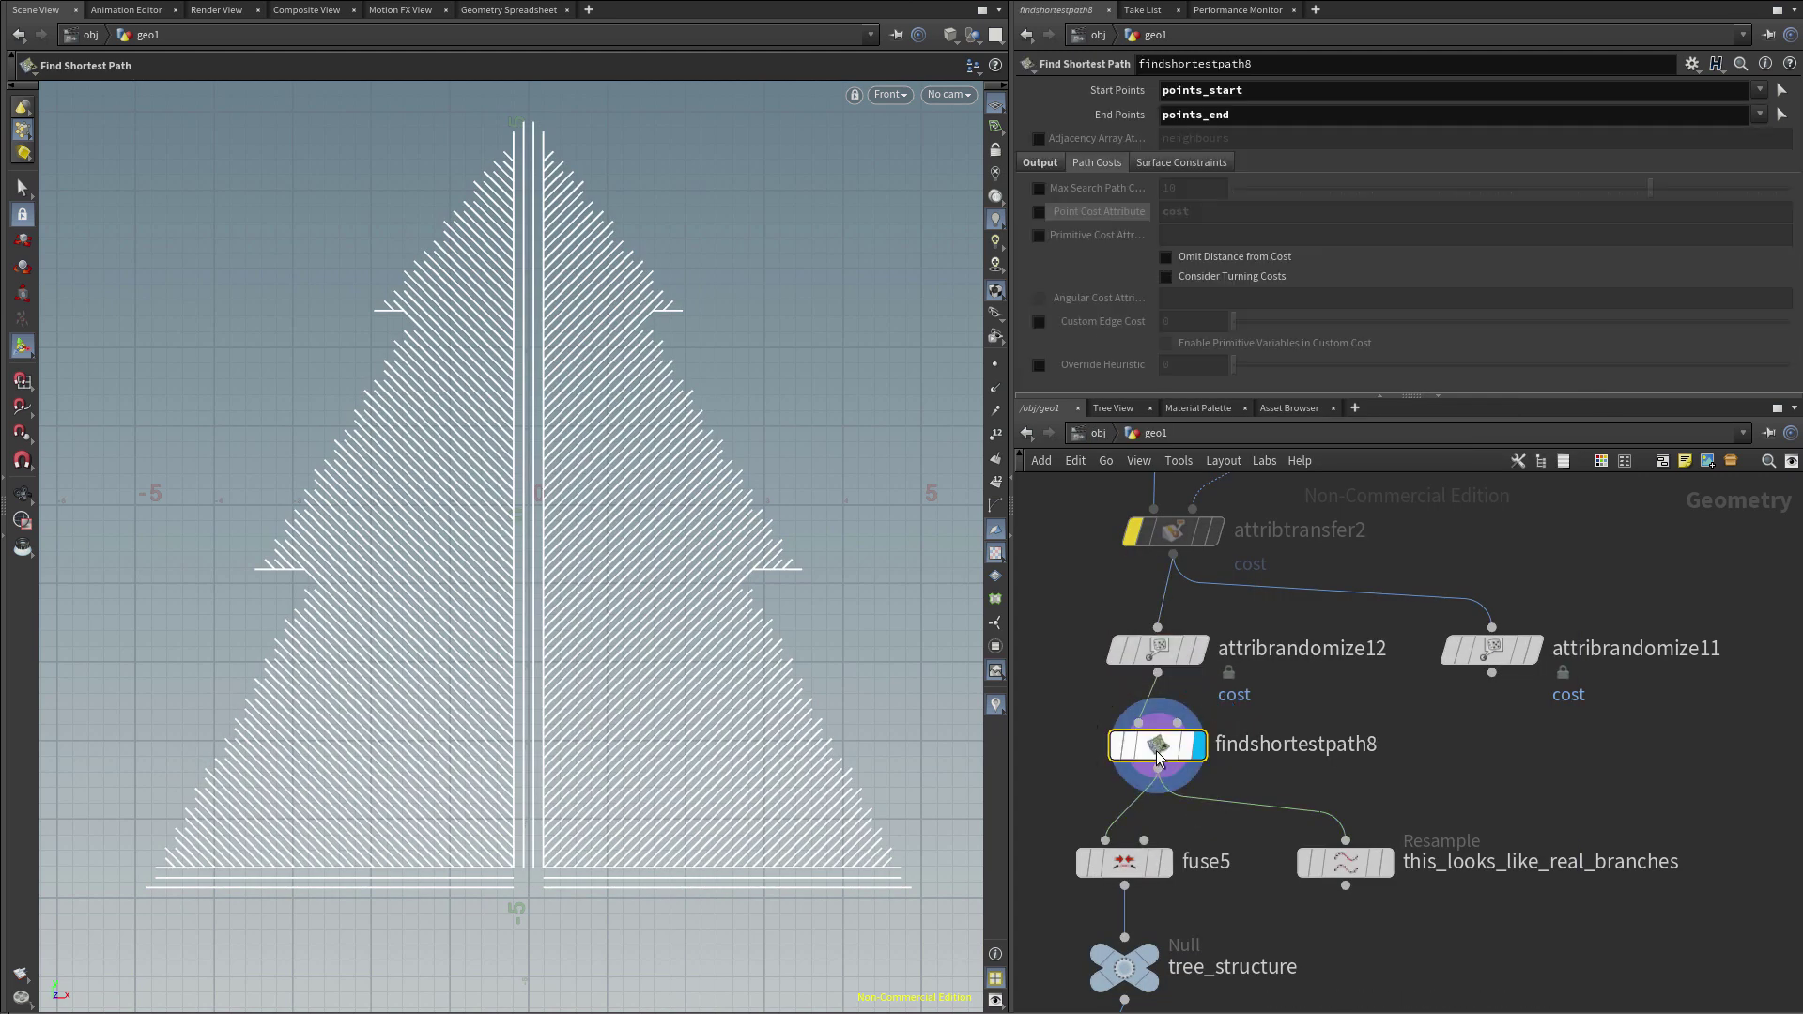
left_click(1039, 211)
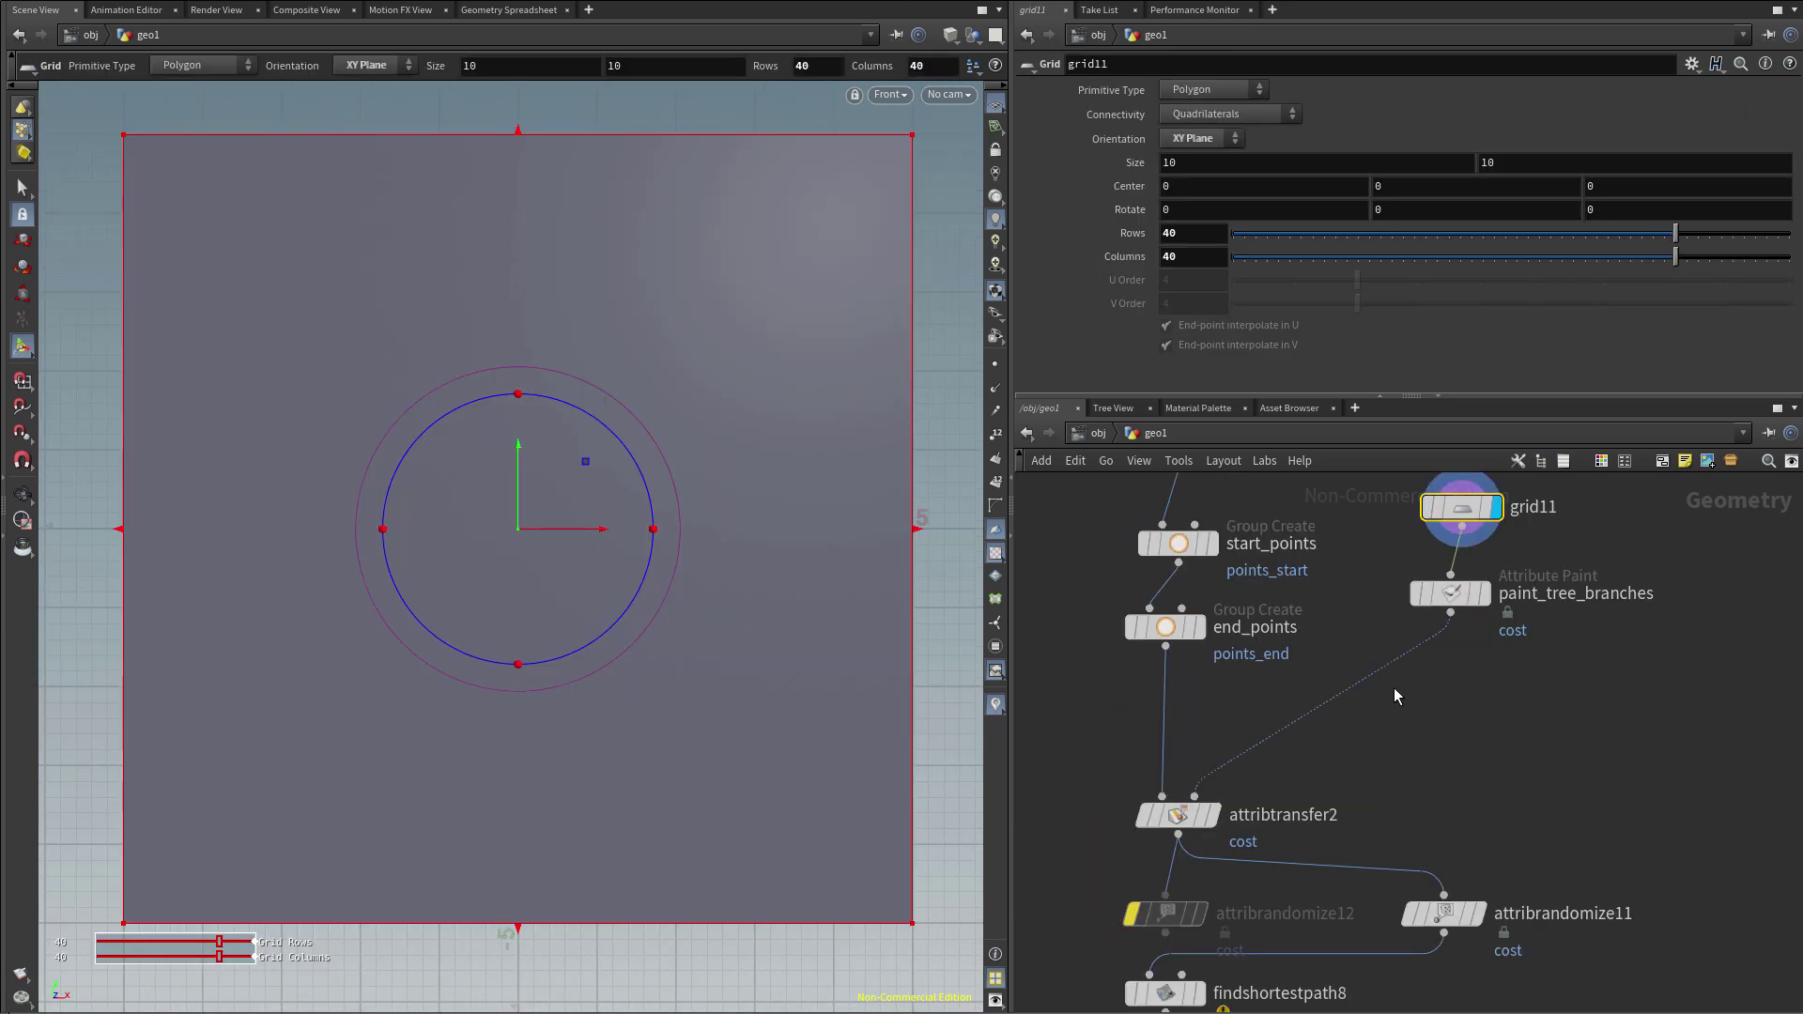
Bypass attribrandomize11 so findshortestpath8 follows the paint_tree_branches cost map
left_click(1487, 598)
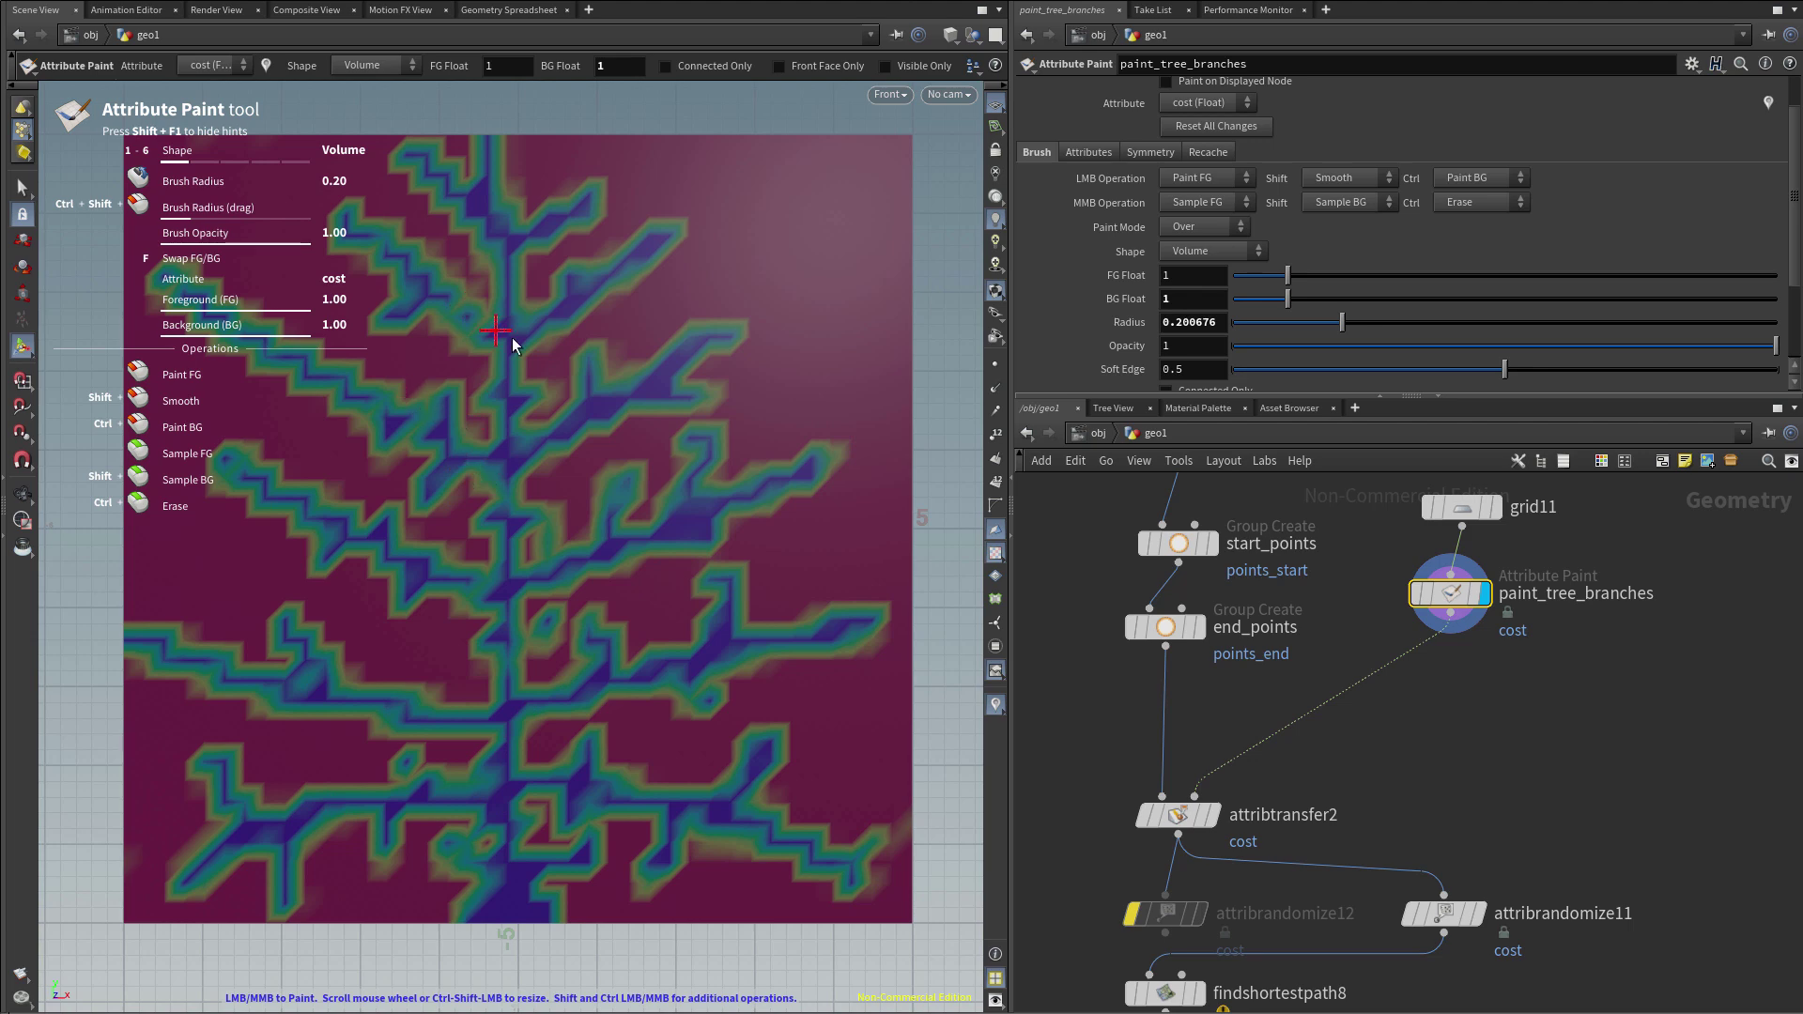
left_click(1410, 912)
middle_click_drag(1388, 728, 1388, 700)
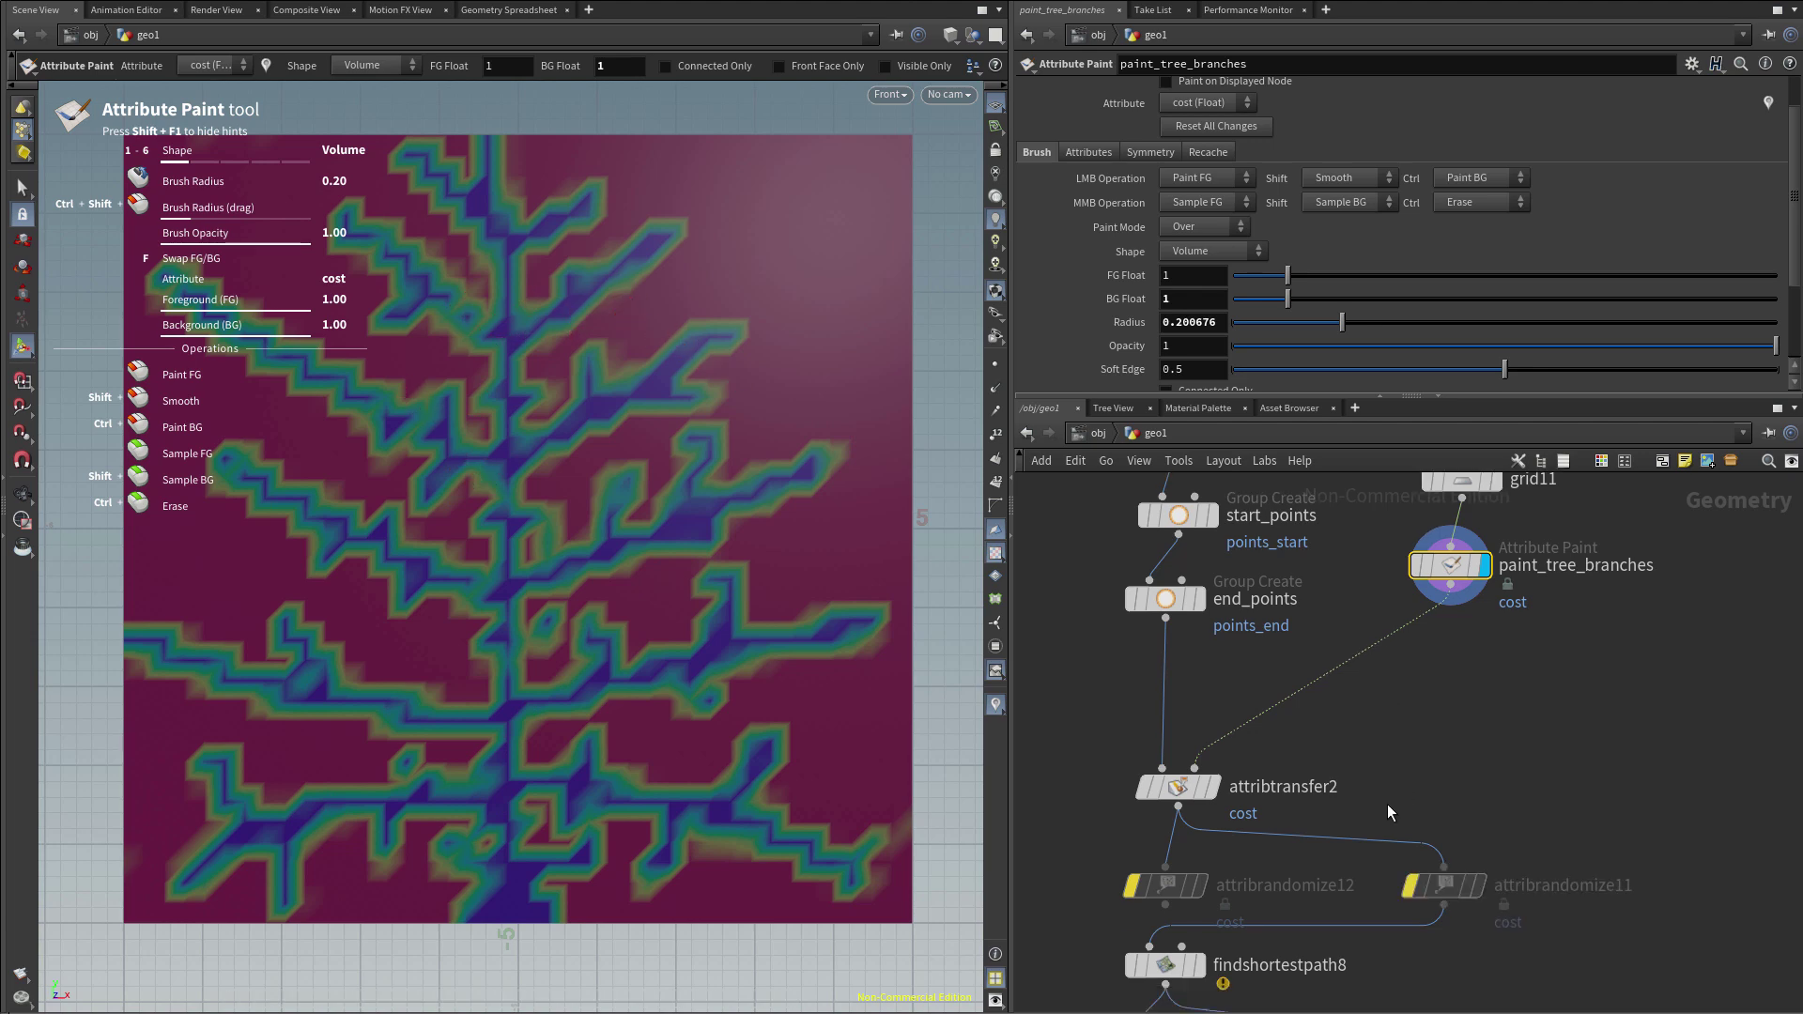
left_click(1190, 966)
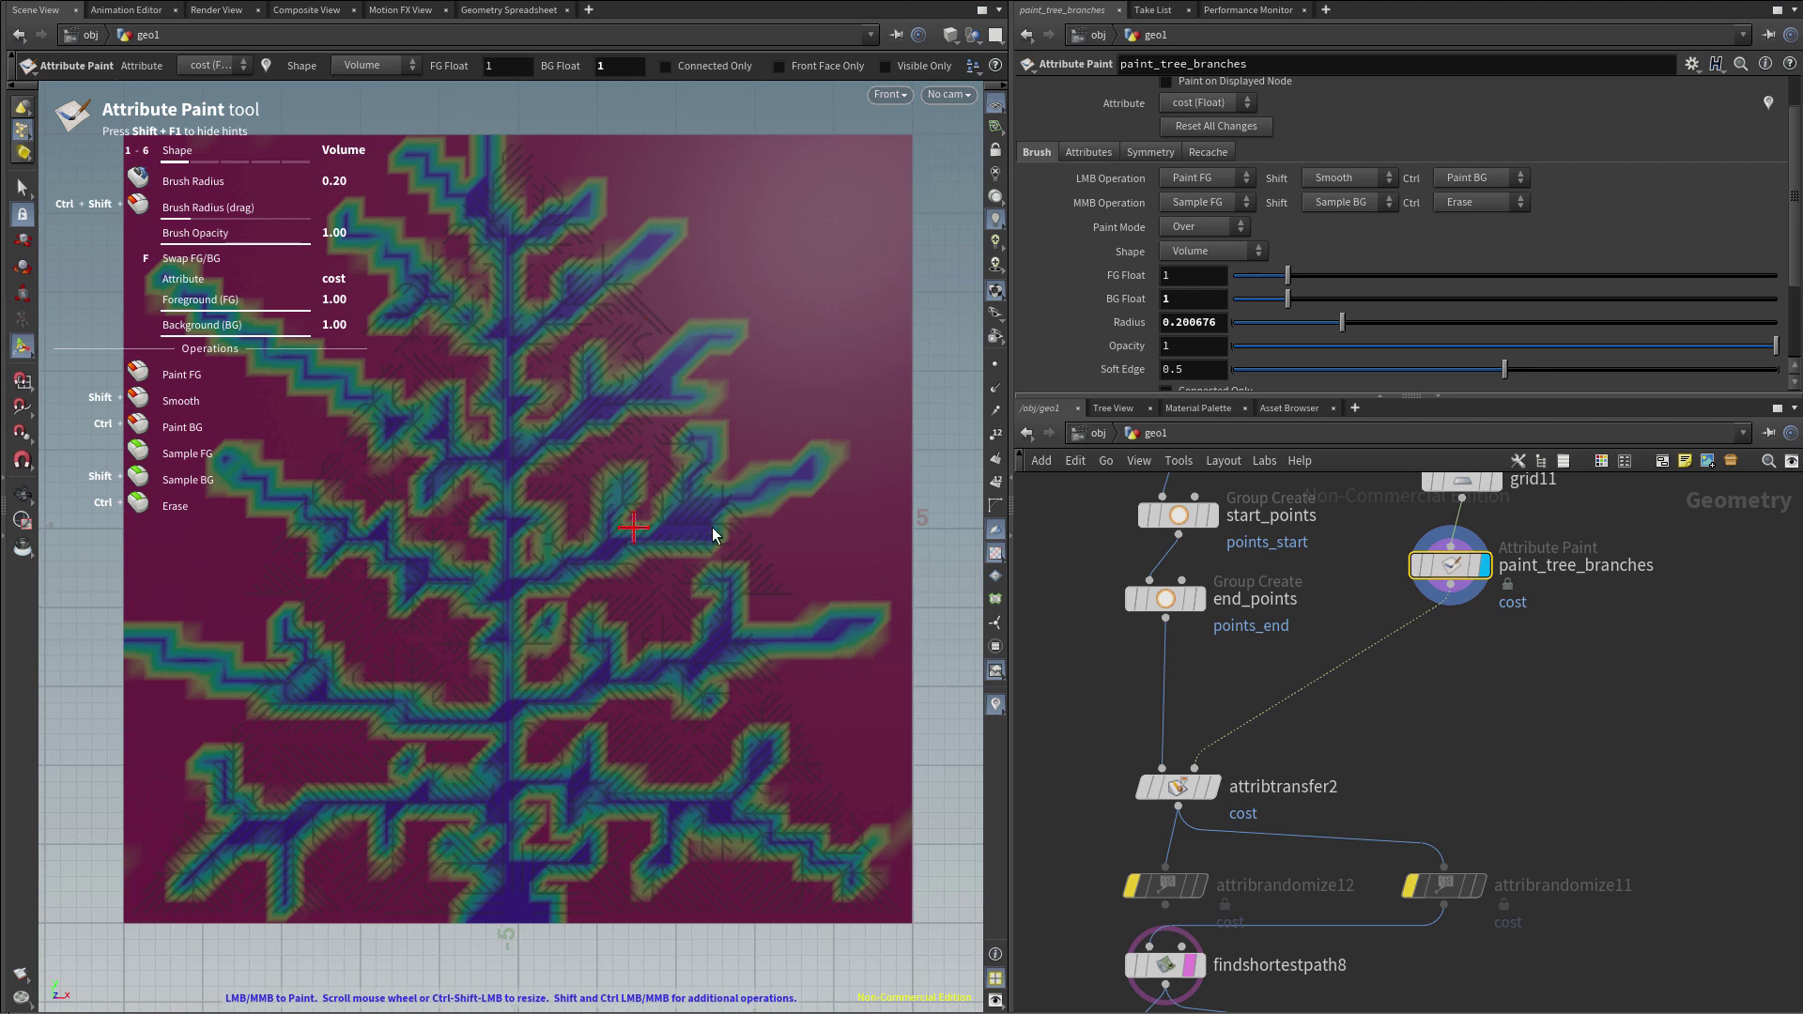
left_click(1204, 977)
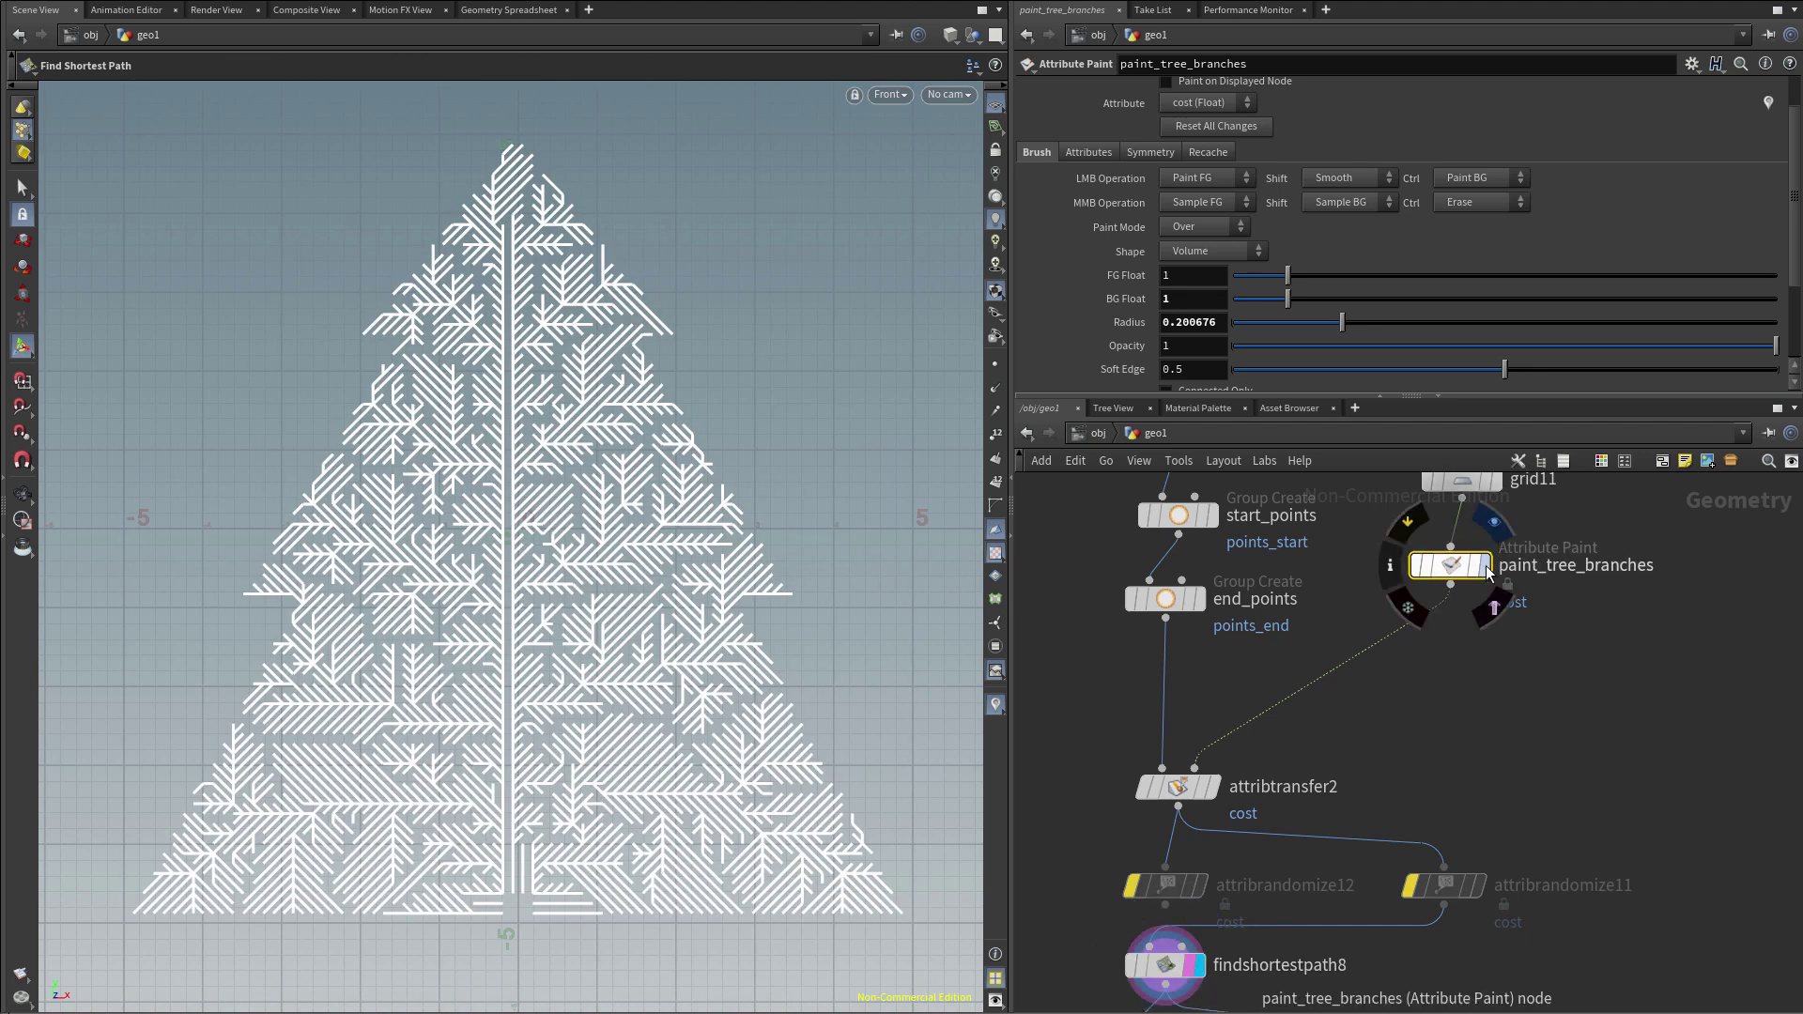
Paint a new branch stroke with FG Float 0, then reset FG Float to 1
left_click(1486, 565)
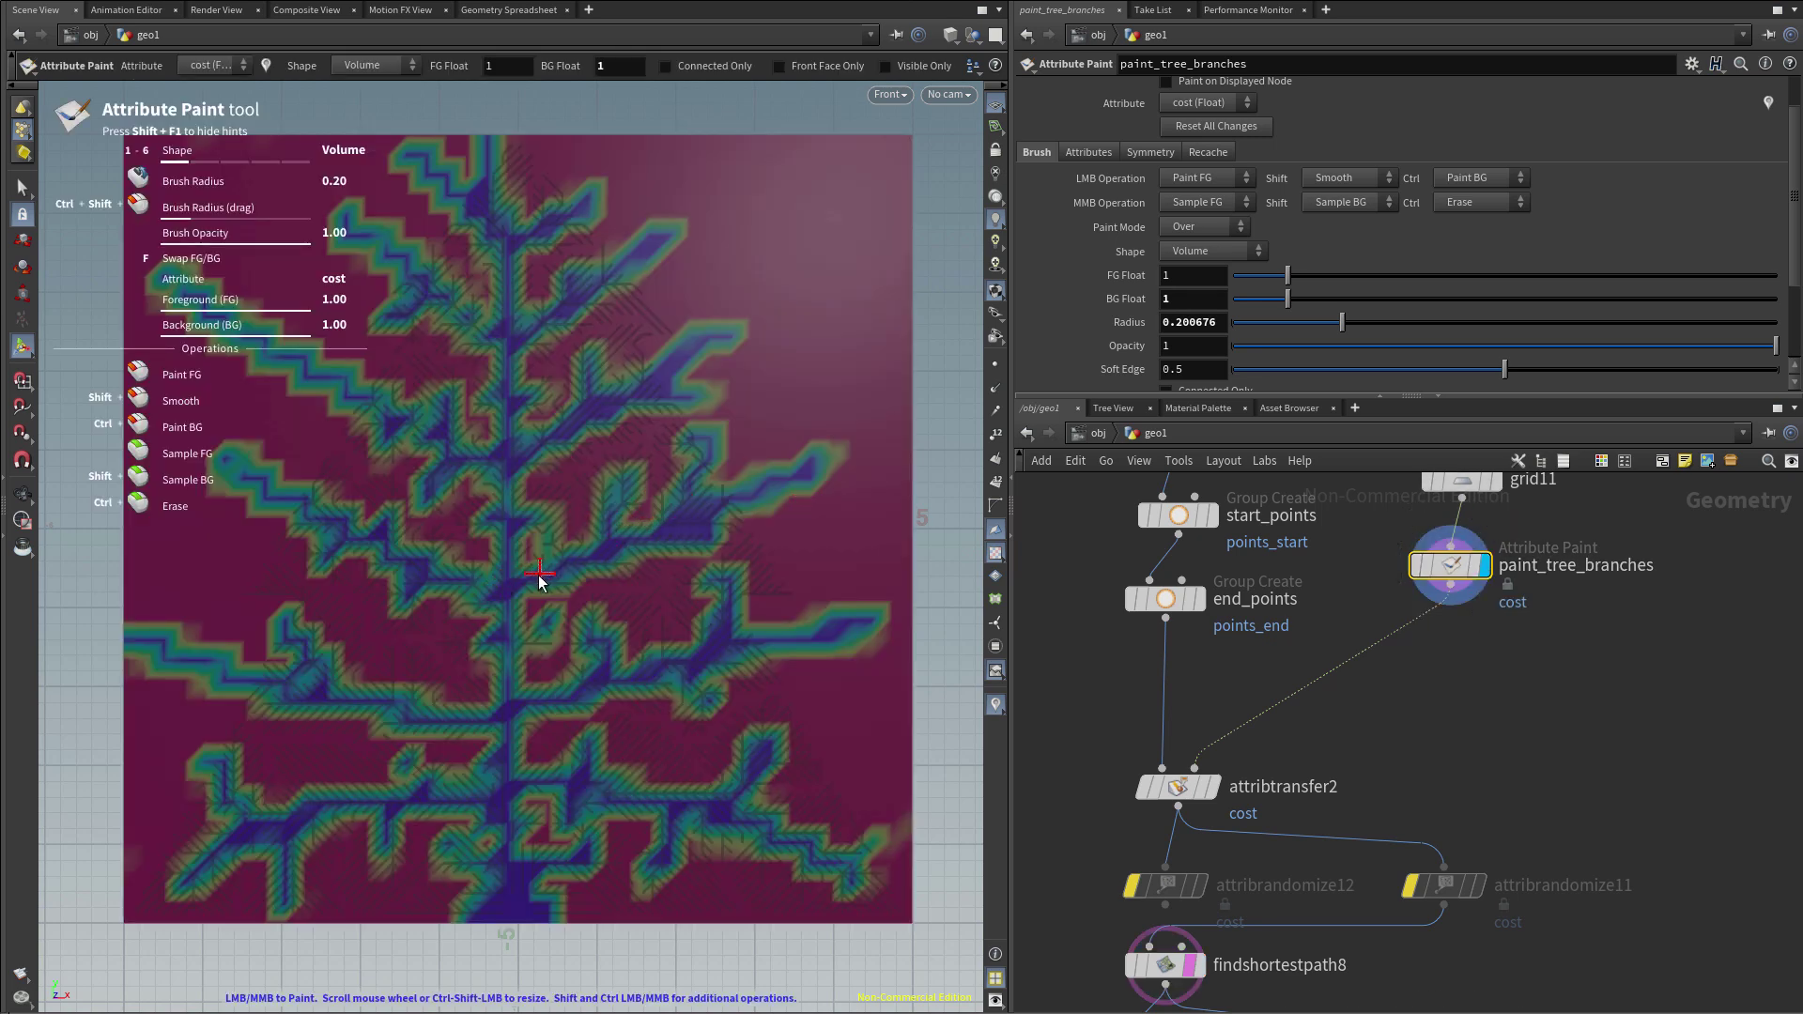
middle_click(551, 432)
scroll(707, 594, "up", 5)
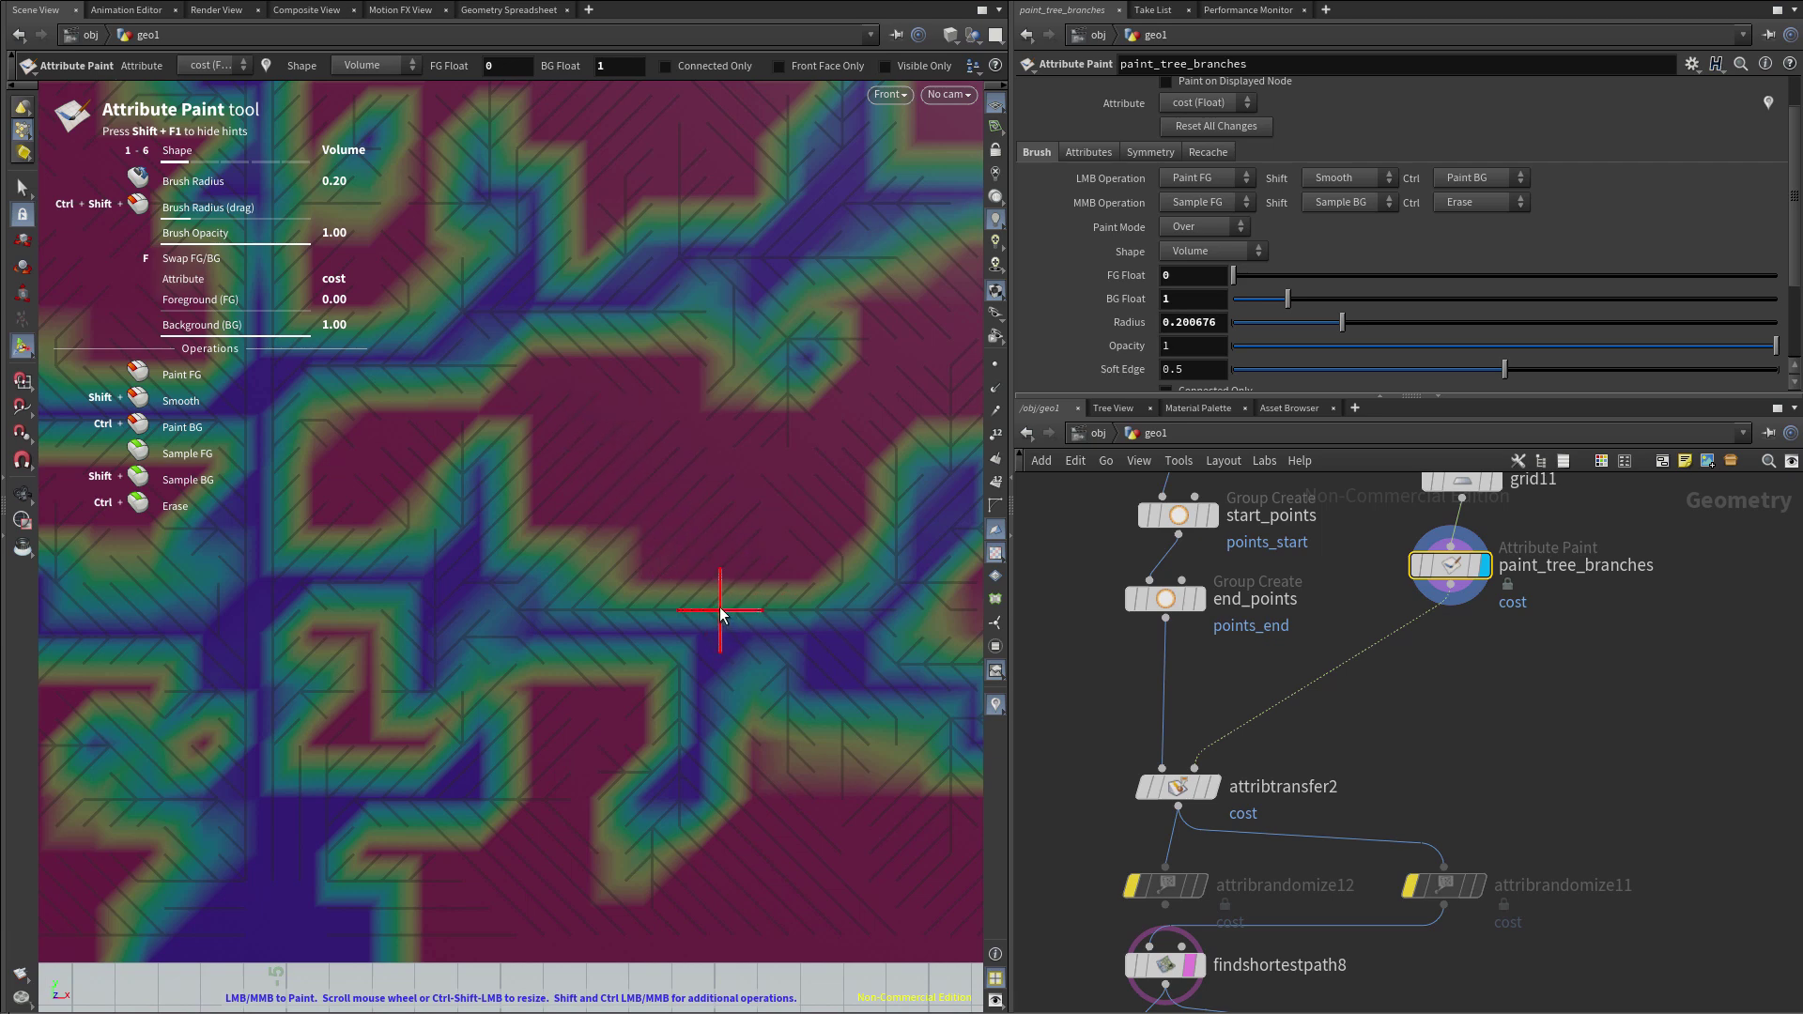
mouse_move(715, 613)
left_mouse_down()
mouse_move(610, 433)
mouse_move(742, 605)
mouse_move(630, 439)
mouse_move(730, 577)
mouse_move(757, 585)
mouse_move(668, 465)
mouse_move(714, 477)
mouse_move(593, 437)
mouse_move(710, 525)
mouse_move(681, 441)
mouse_move(668, 546)
mouse_move(745, 569)
mouse_move(655, 459)
left_mouse_up()
left_click(1193, 275)
type("1")
key("Return")
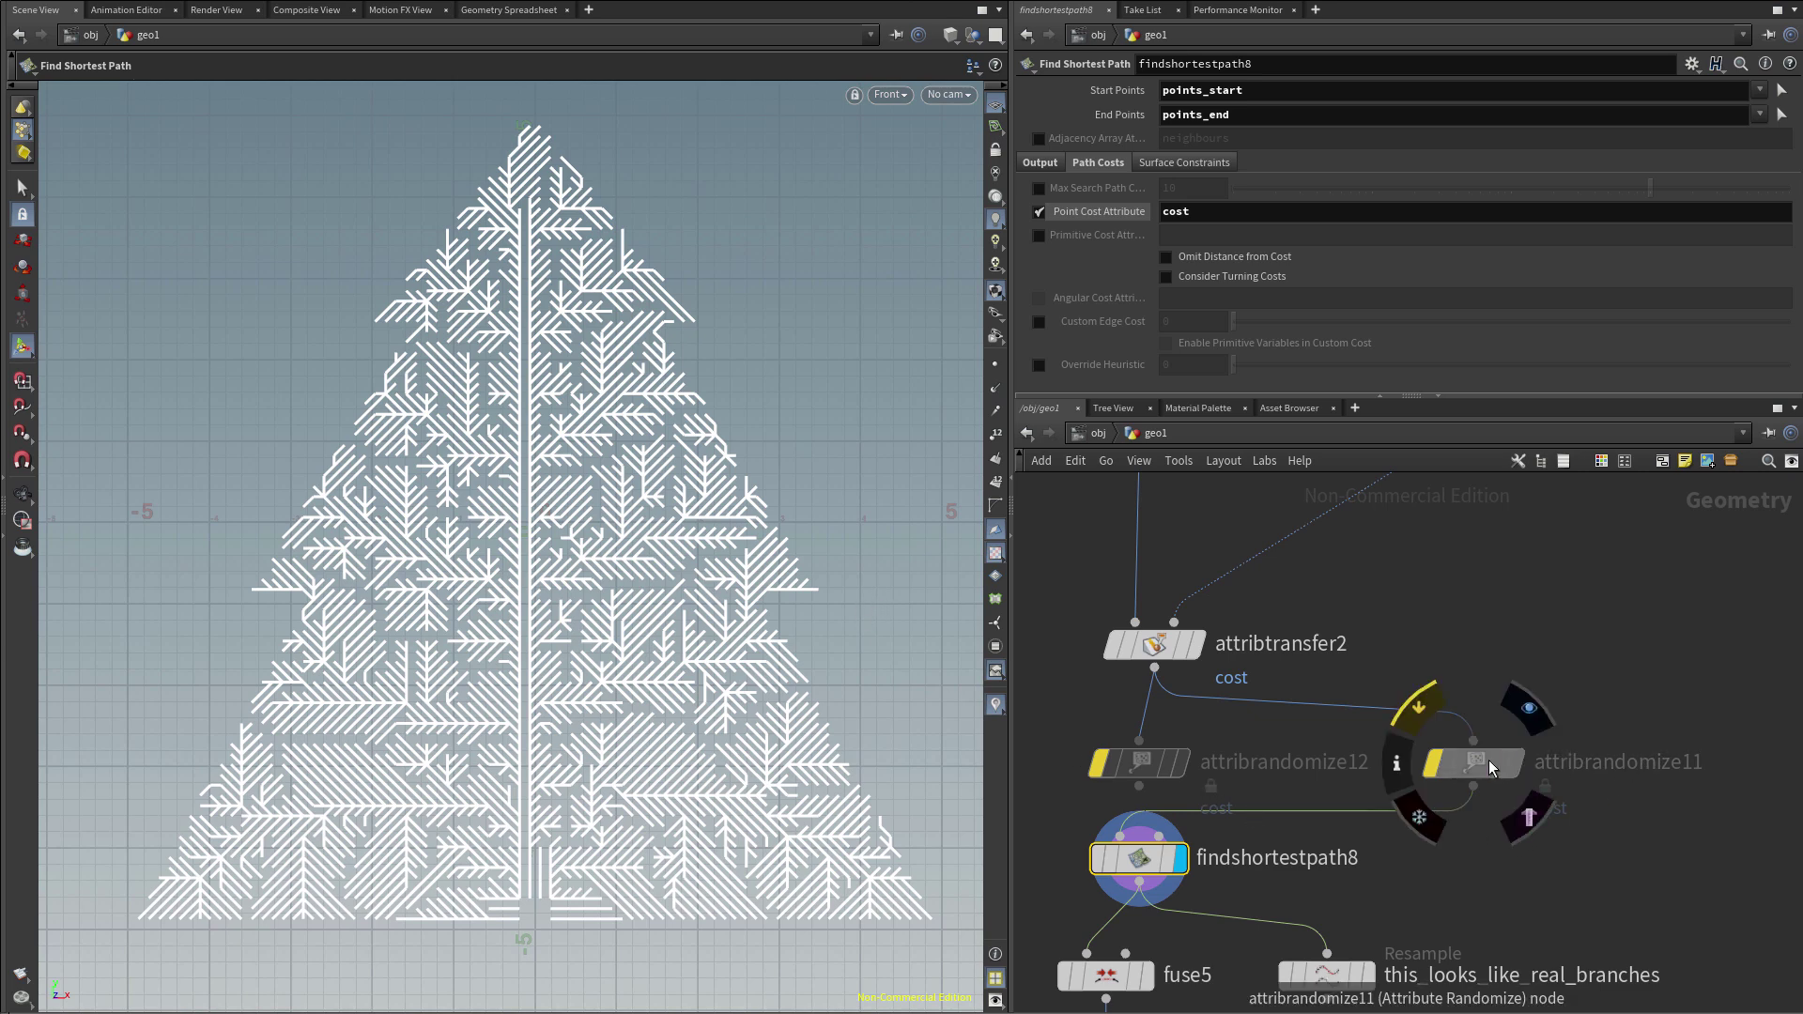
Re-enable attribrandomize11, preview carve5 partway, then display the resampled this_looks_like_real_branches node
left_click(1434, 770)
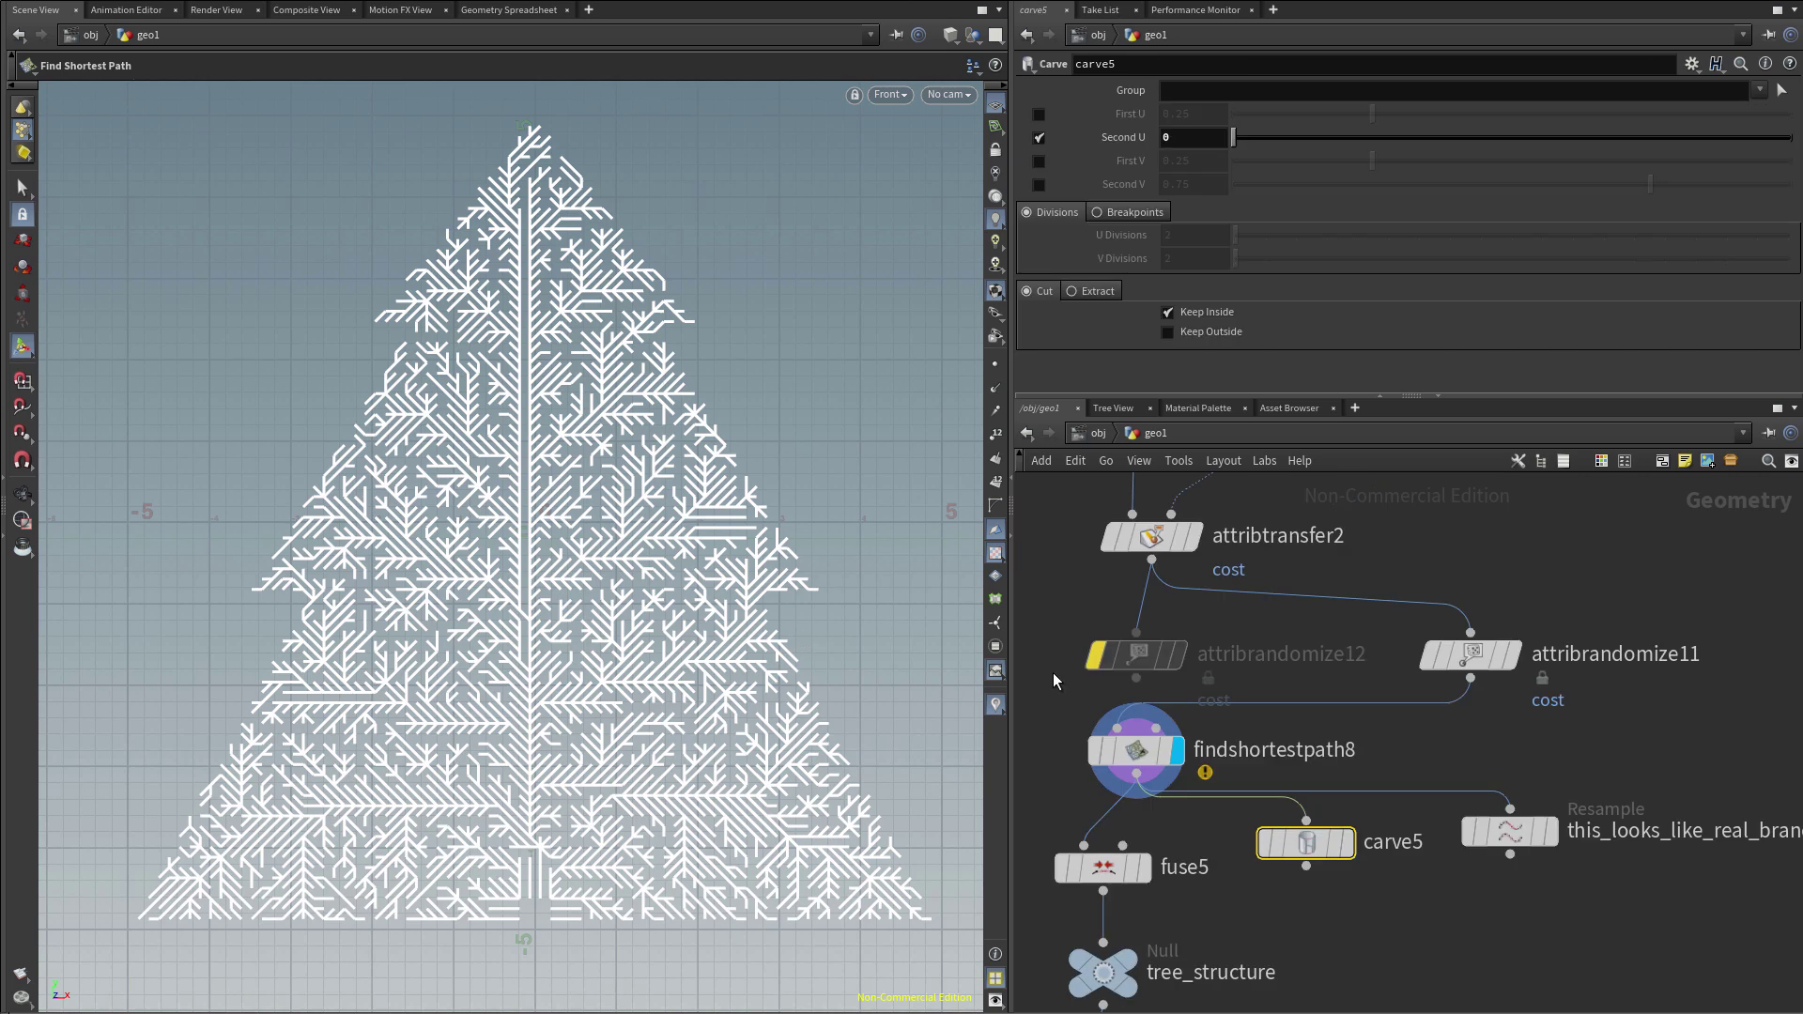
left_click(1349, 842)
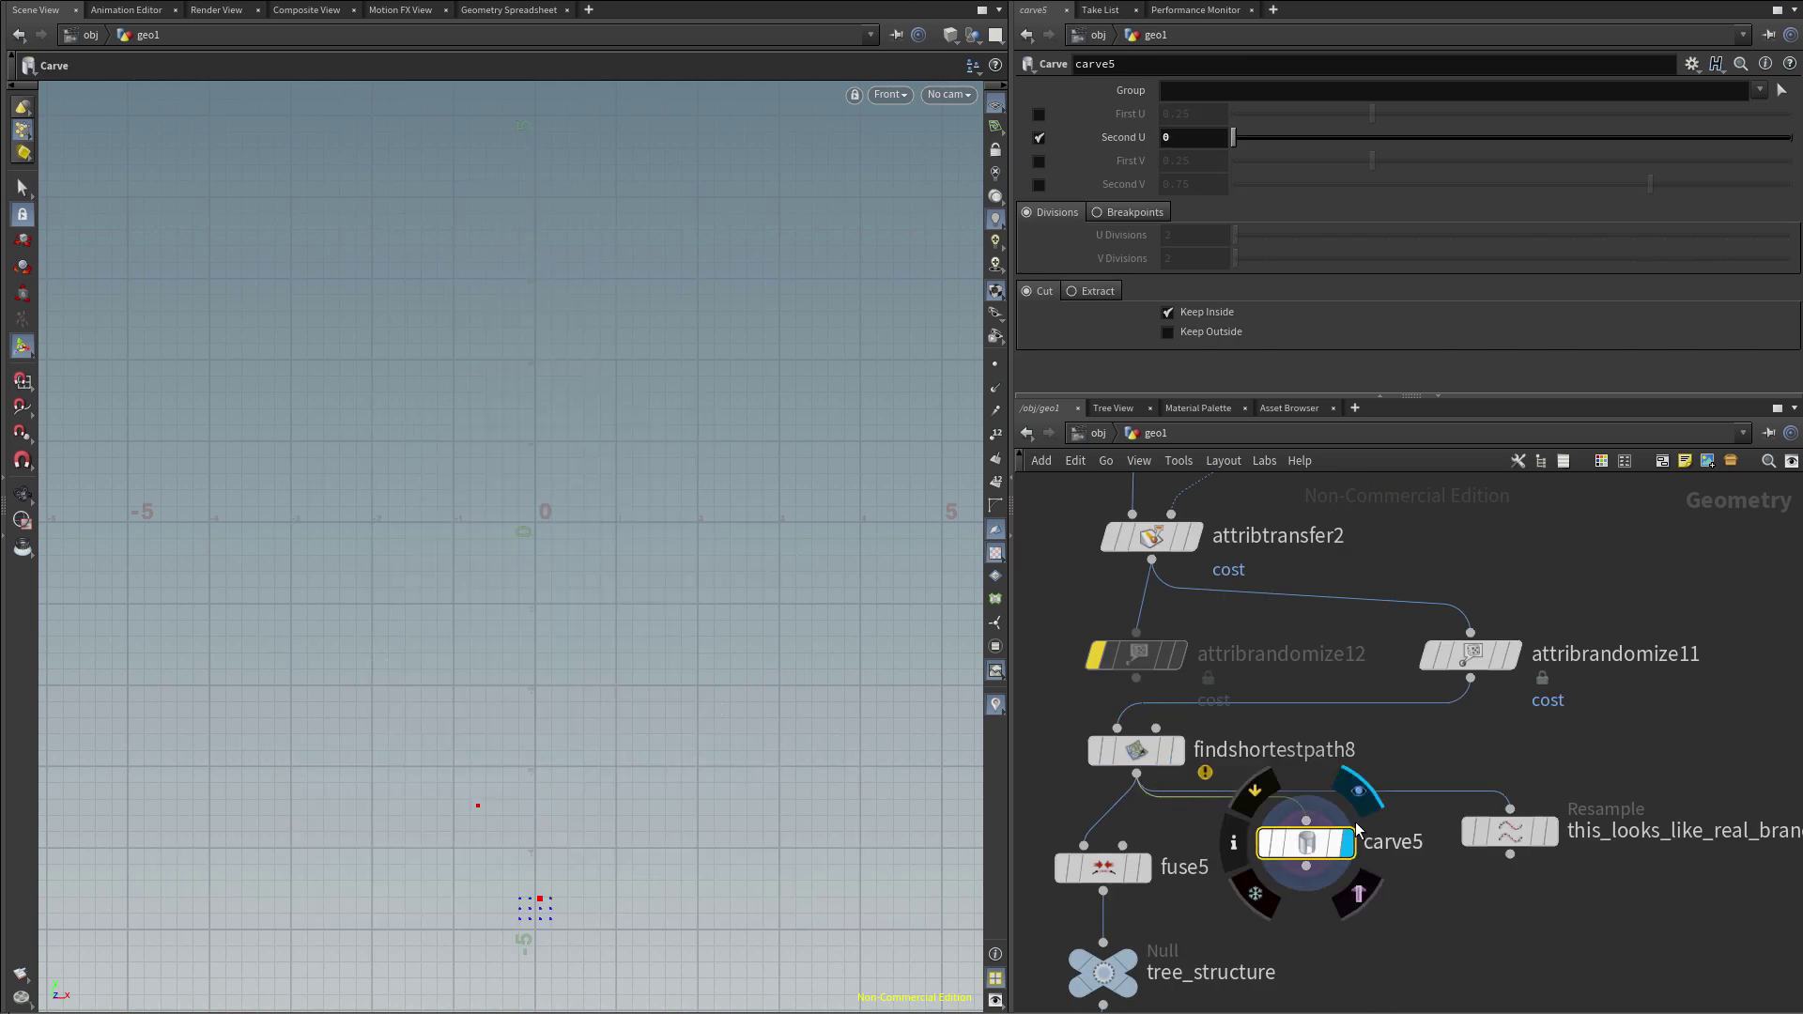
mouse_move(1231, 137)
left_mouse_down()
mouse_move(1790, 147)
mouse_move(1234, 138)
left_mouse_up()
left_click(1178, 750)
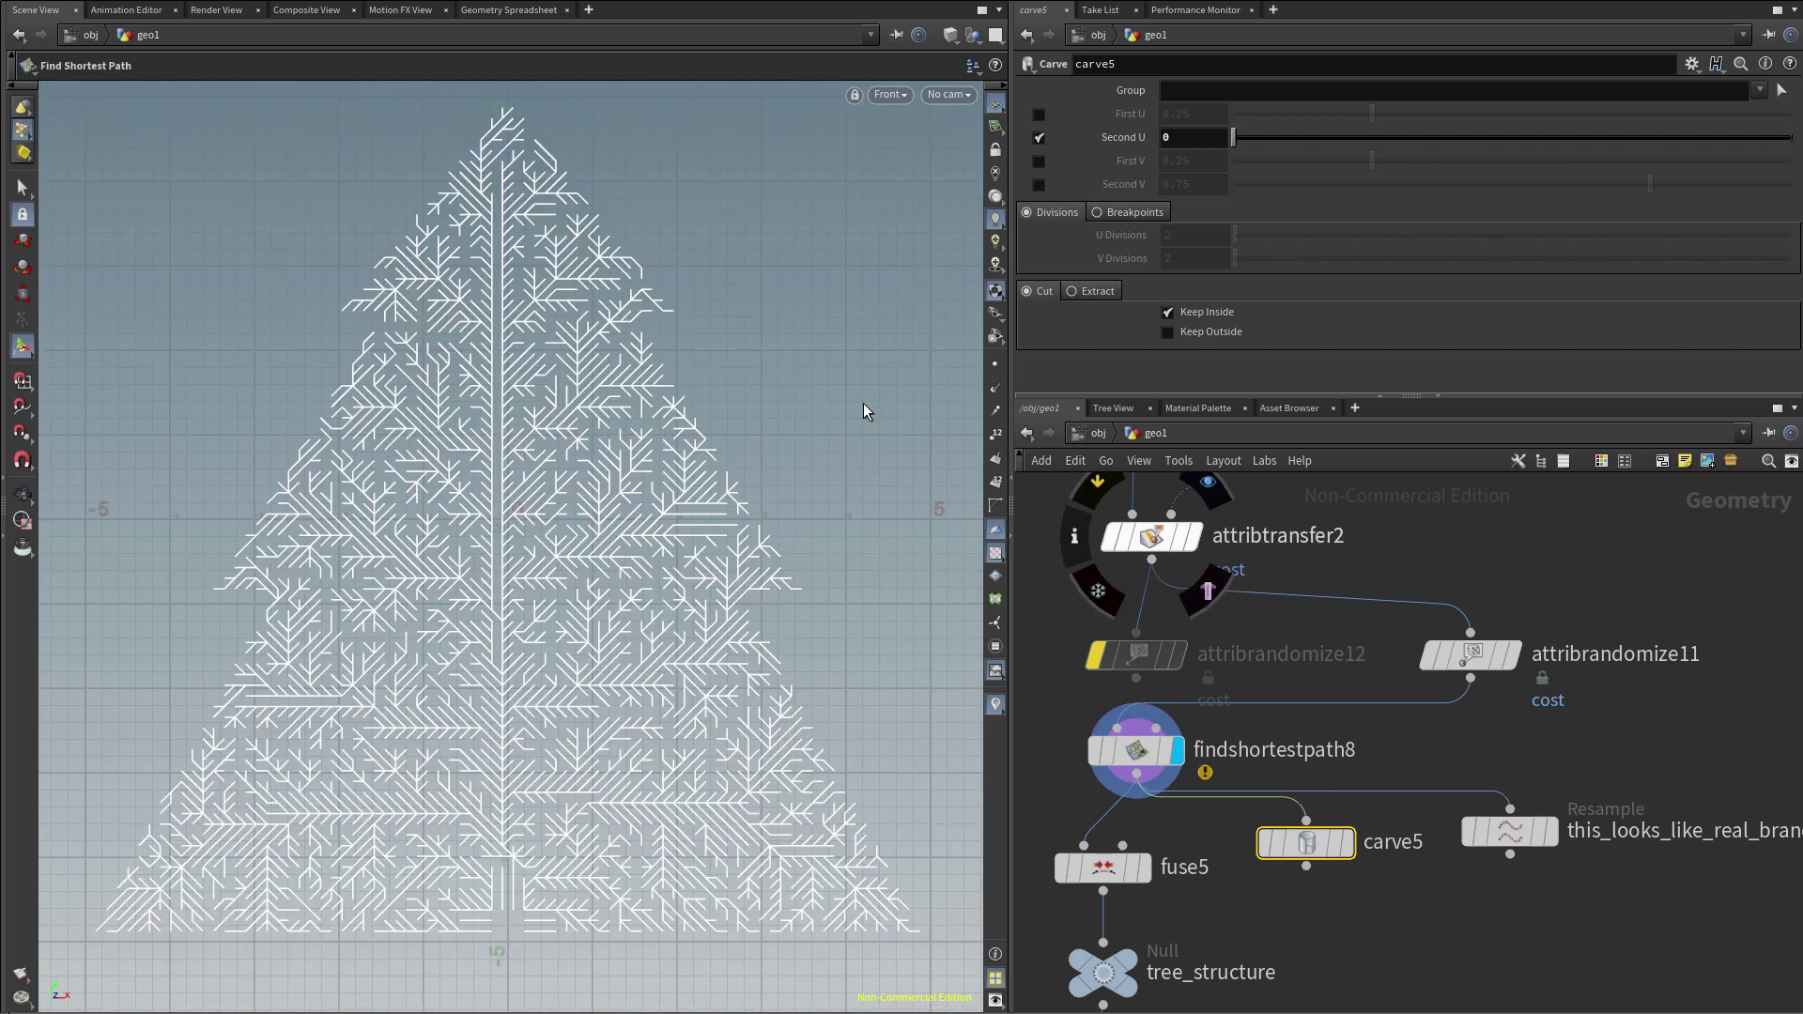
left_click(1554, 845)
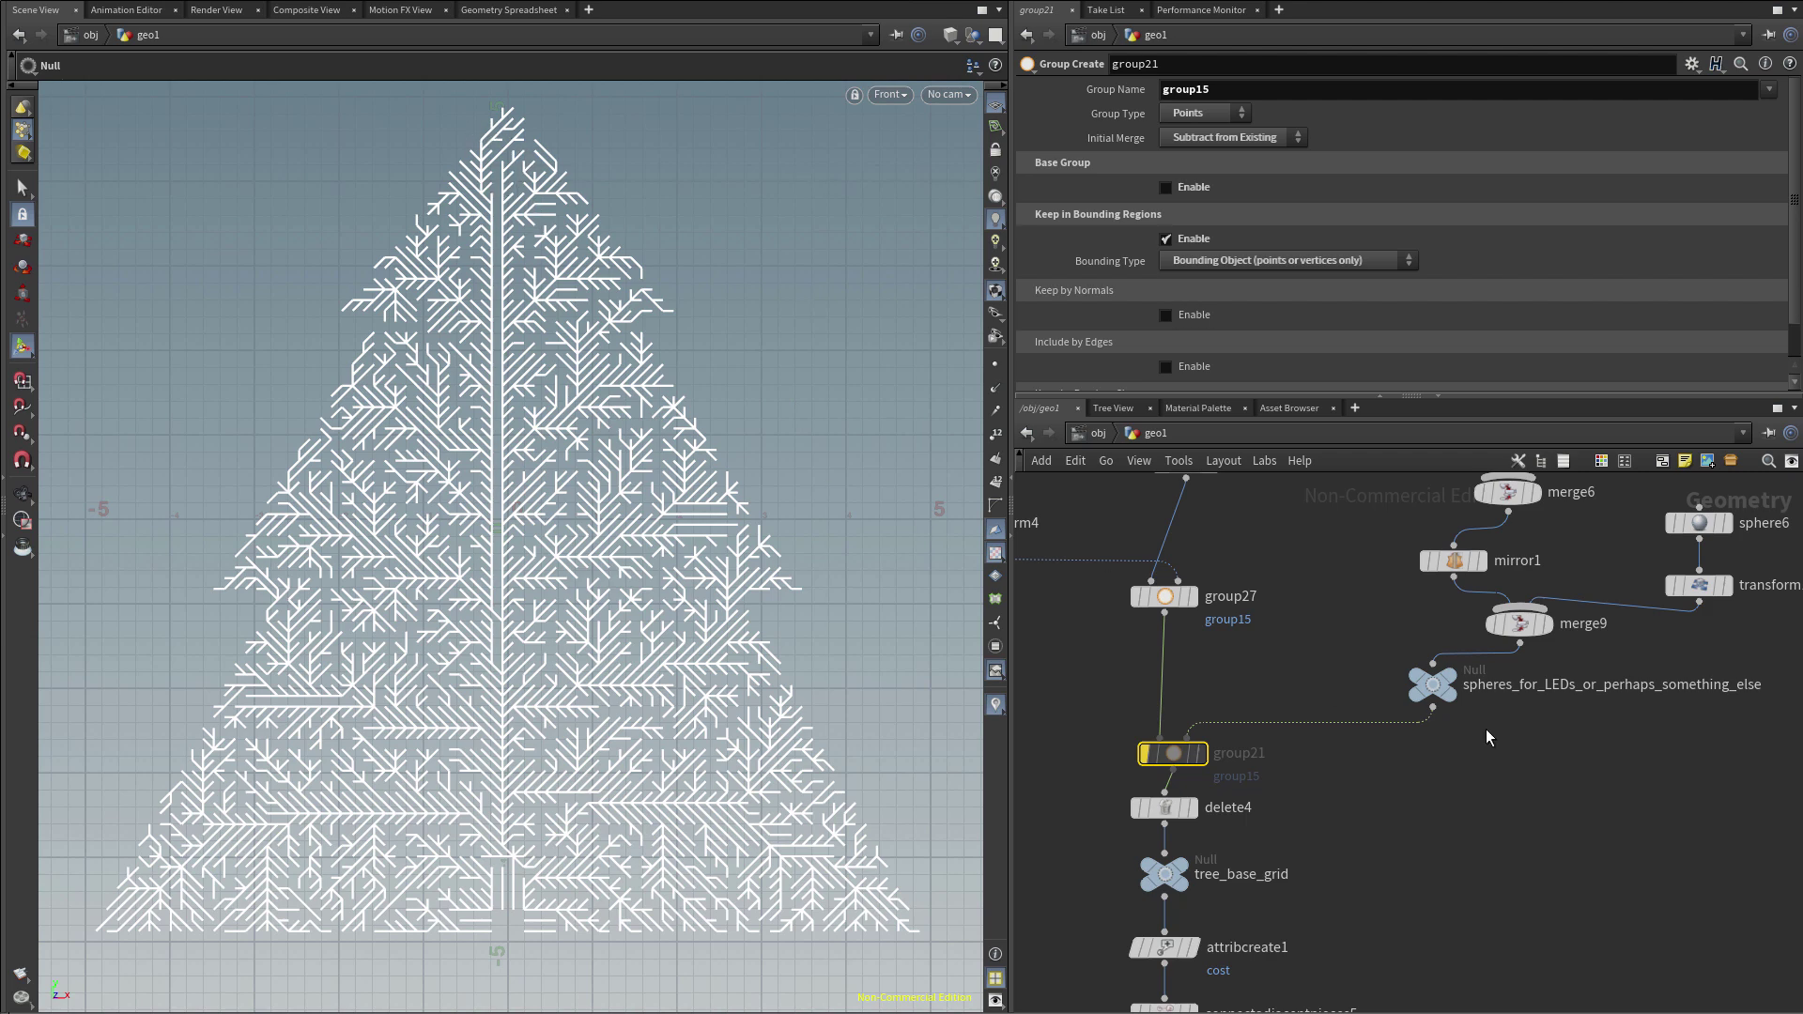
Preview the spheres_for_LEDs node, then the gap-filled fill_with_gaps branch pattern
left_click(1457, 682)
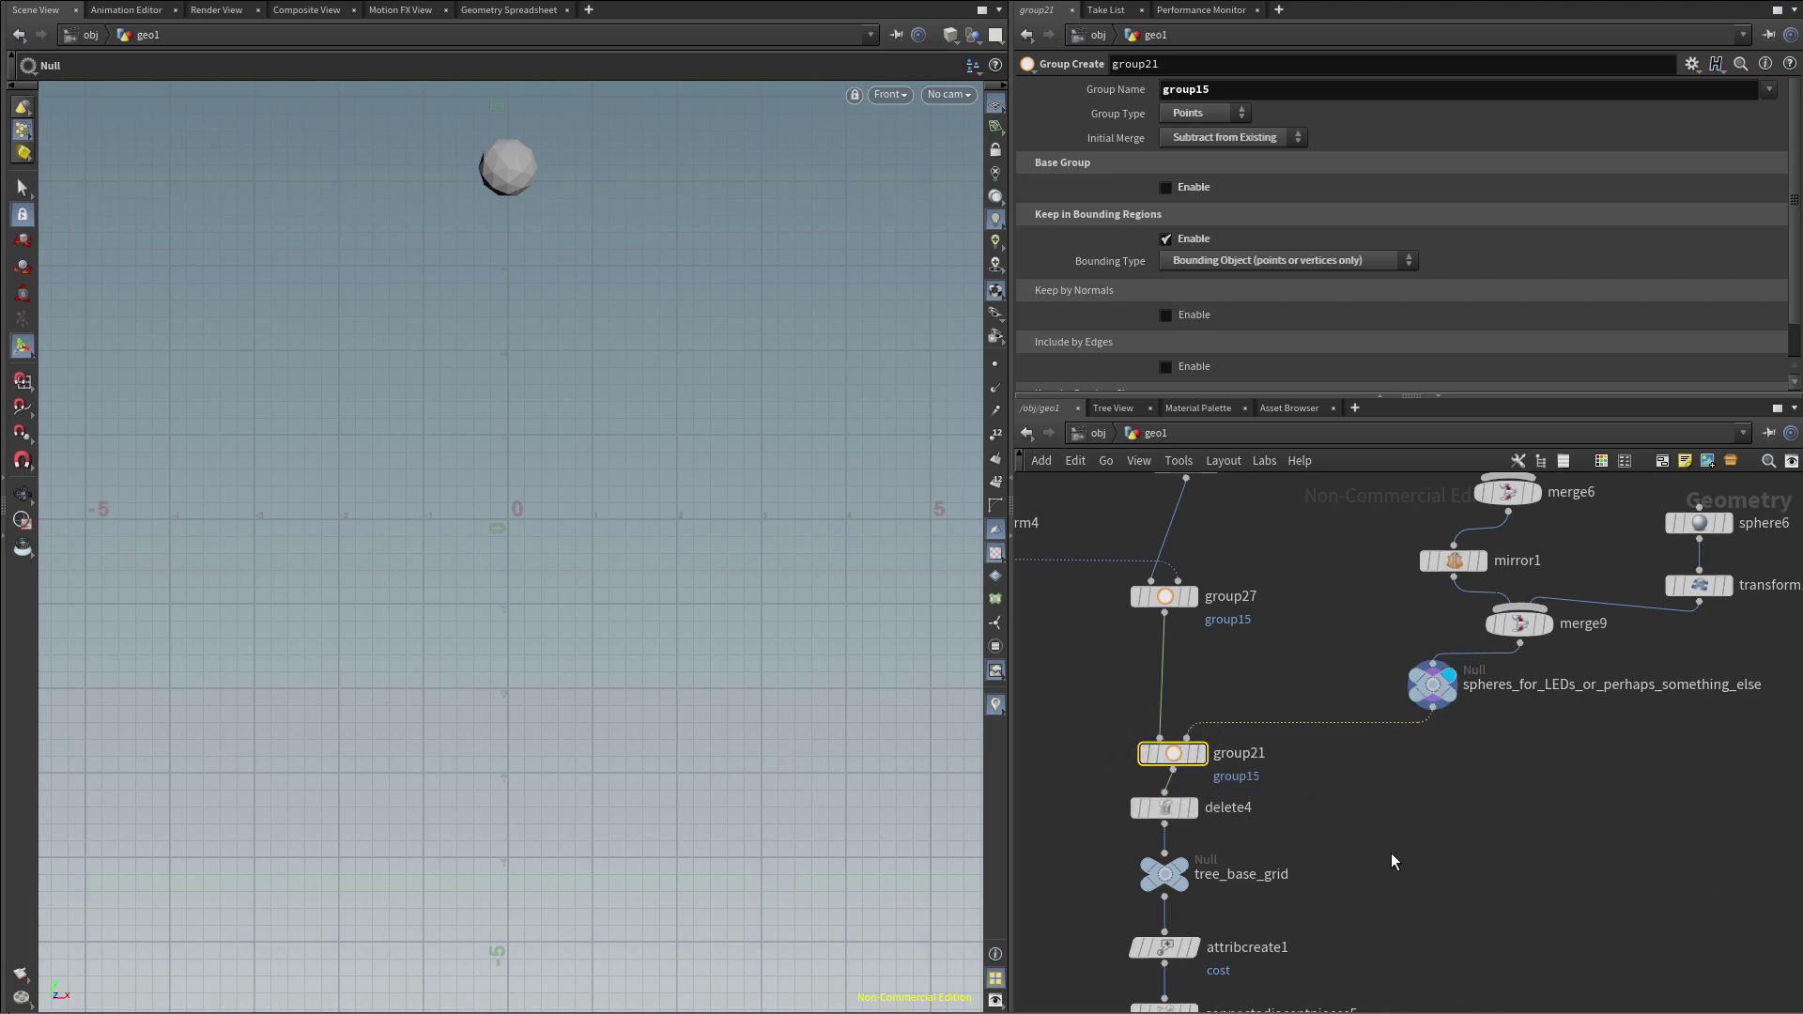
scroll(1390, 853, "down", 10)
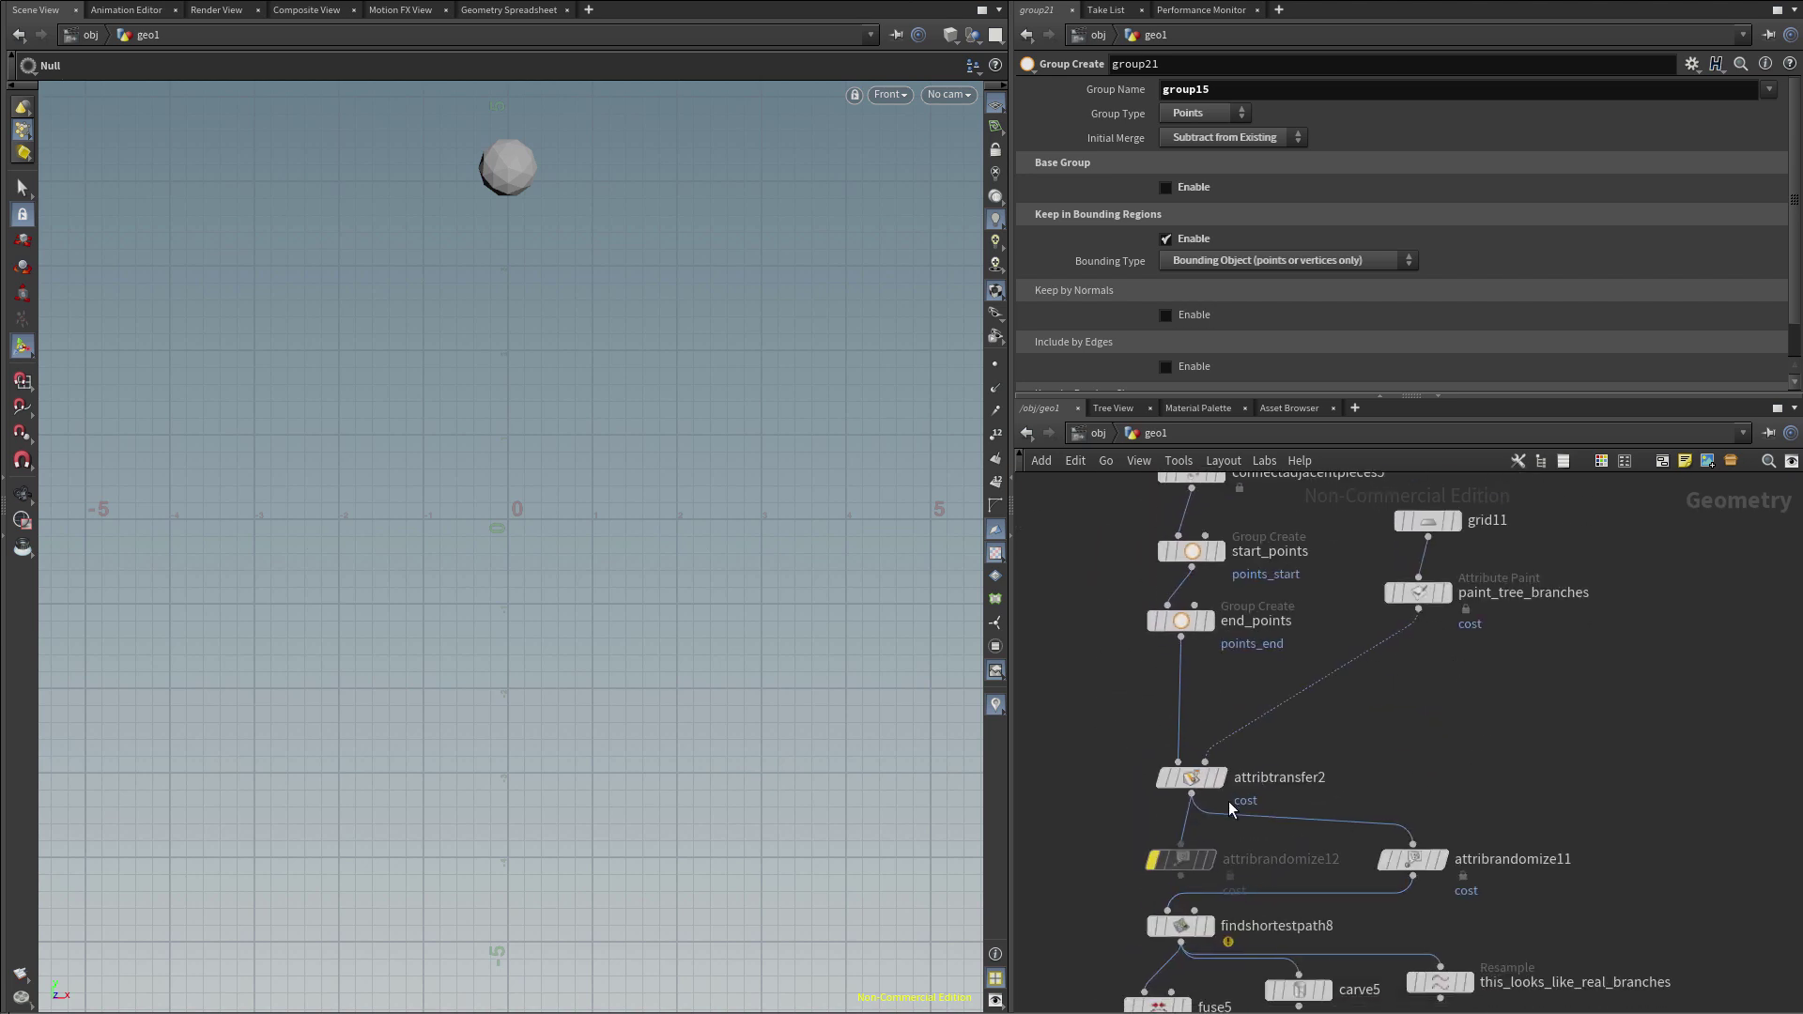
scroll(1228, 802, "down", 3)
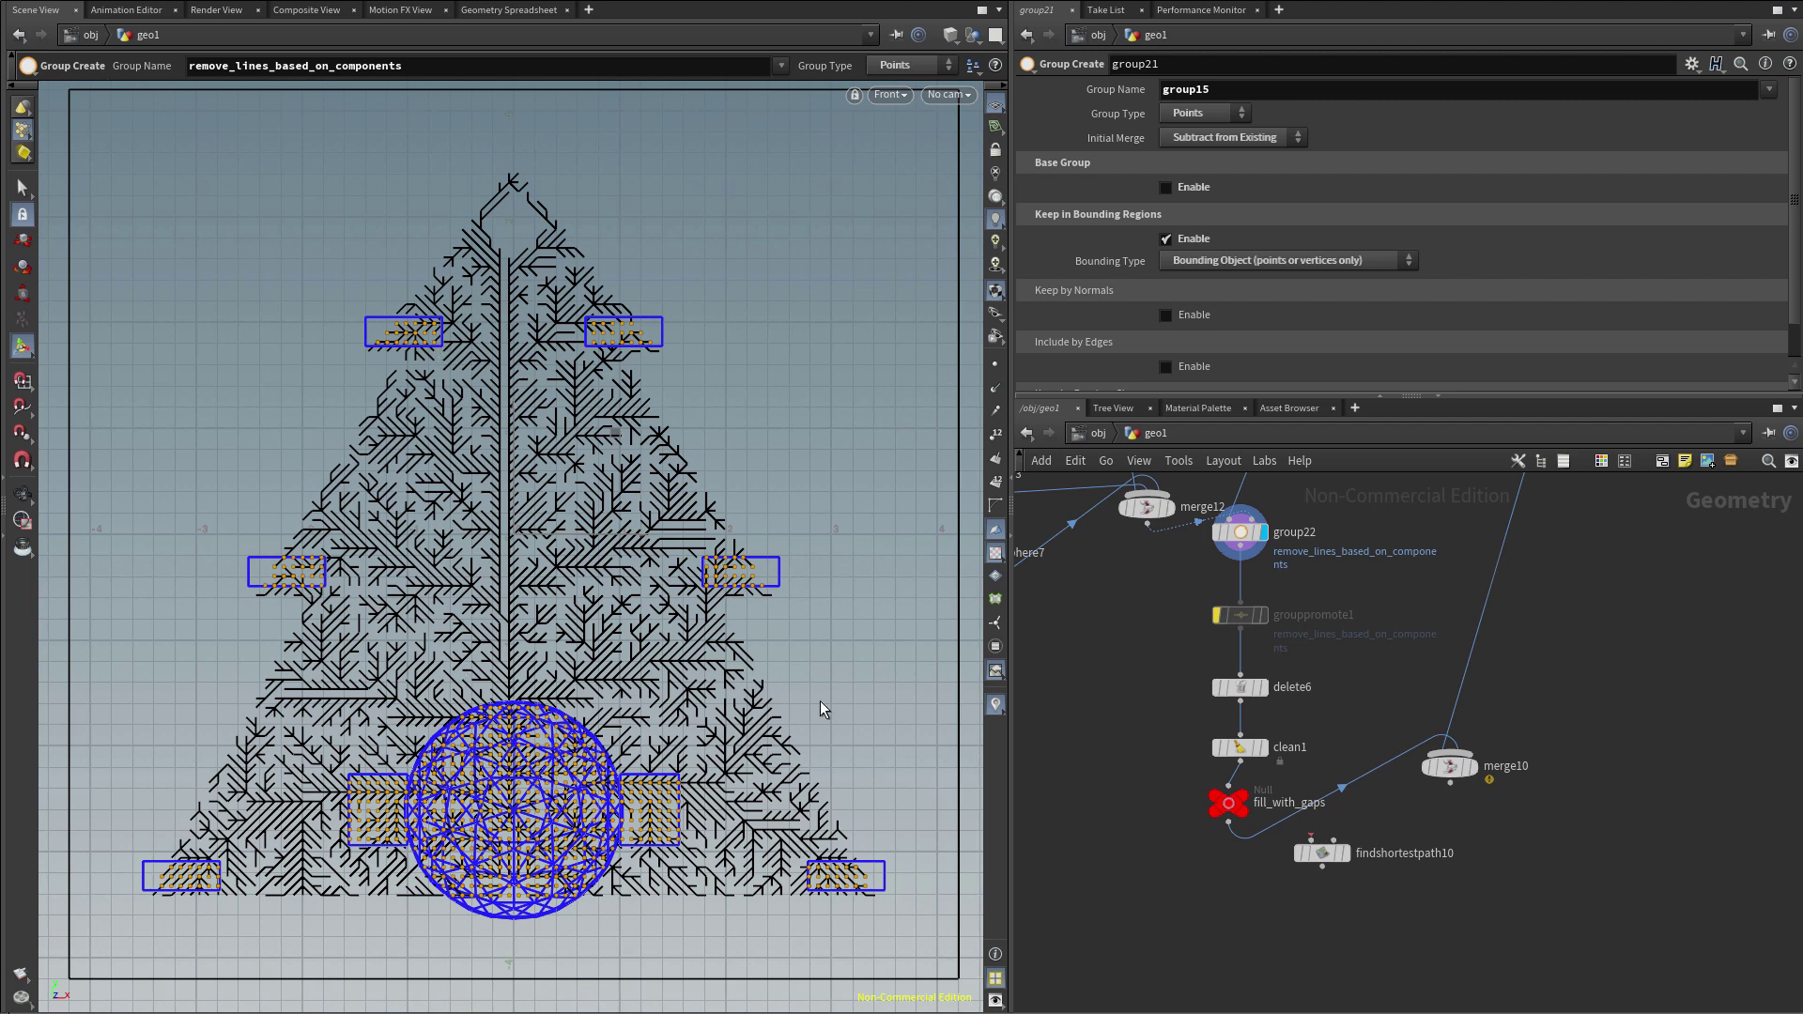
left_click(1247, 801)
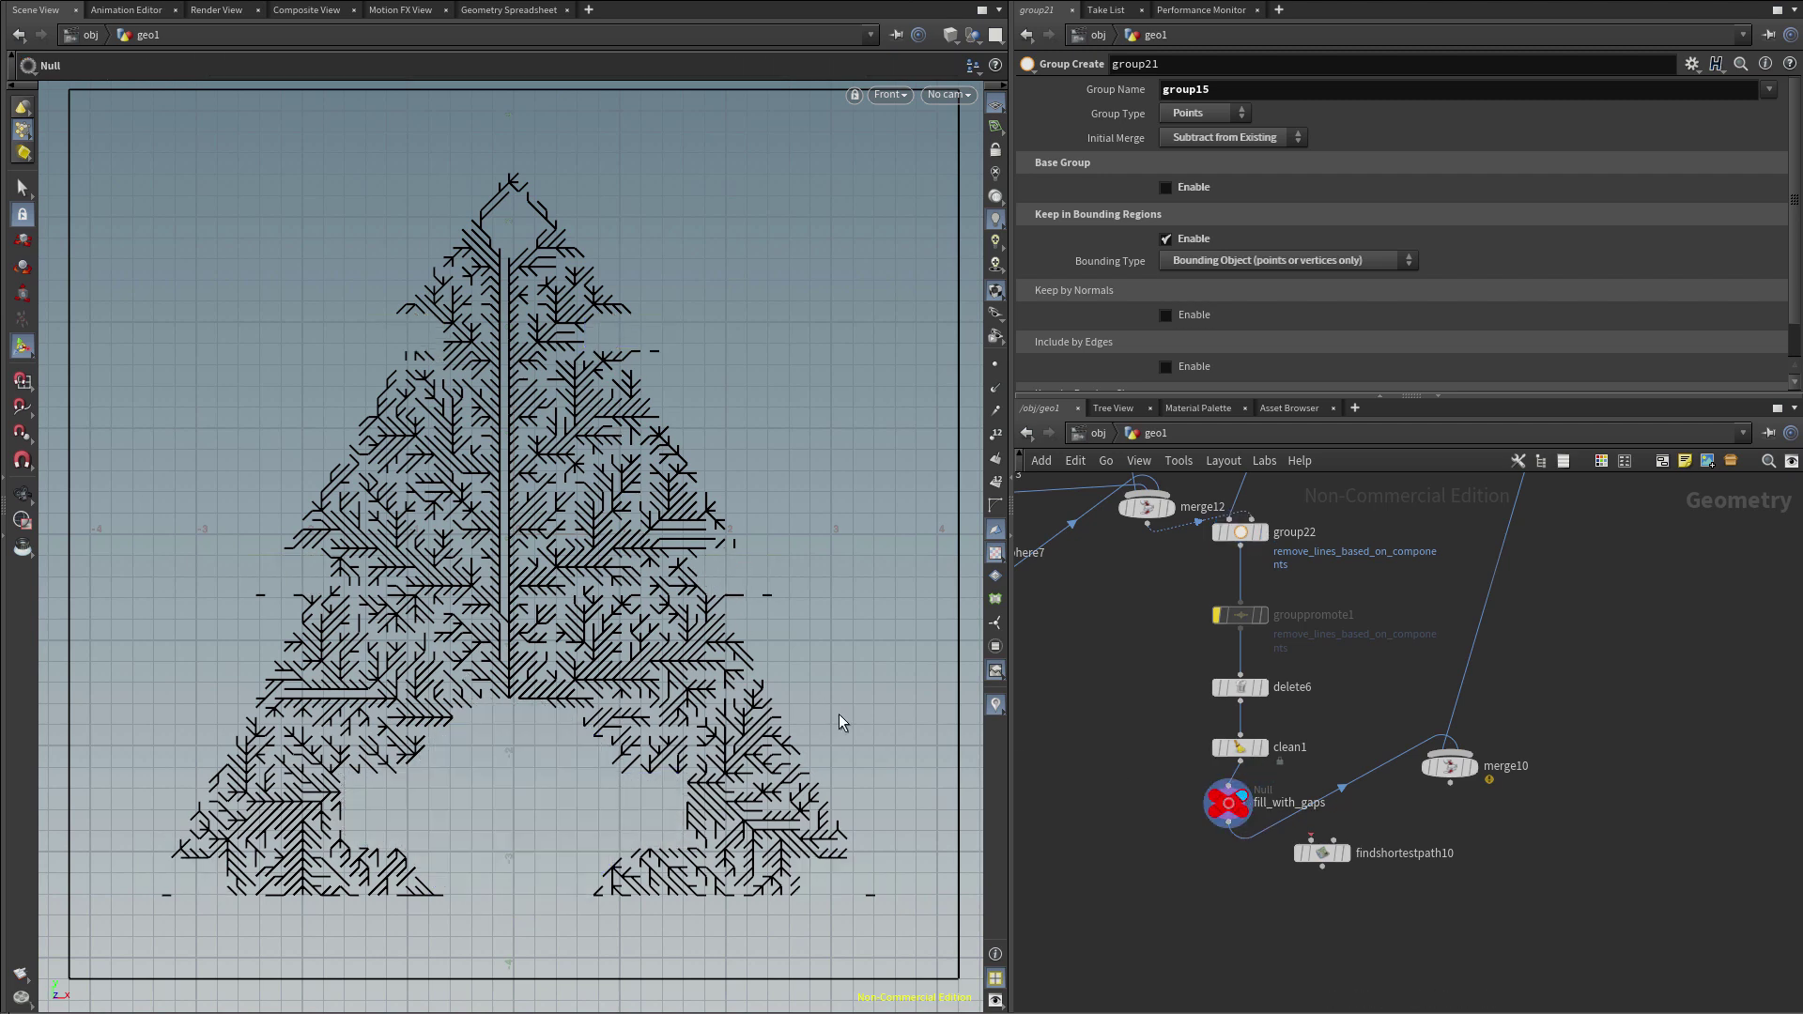
Preview the kicad_snapshot board import, then merge10 with the branches merged onto it
key("1")
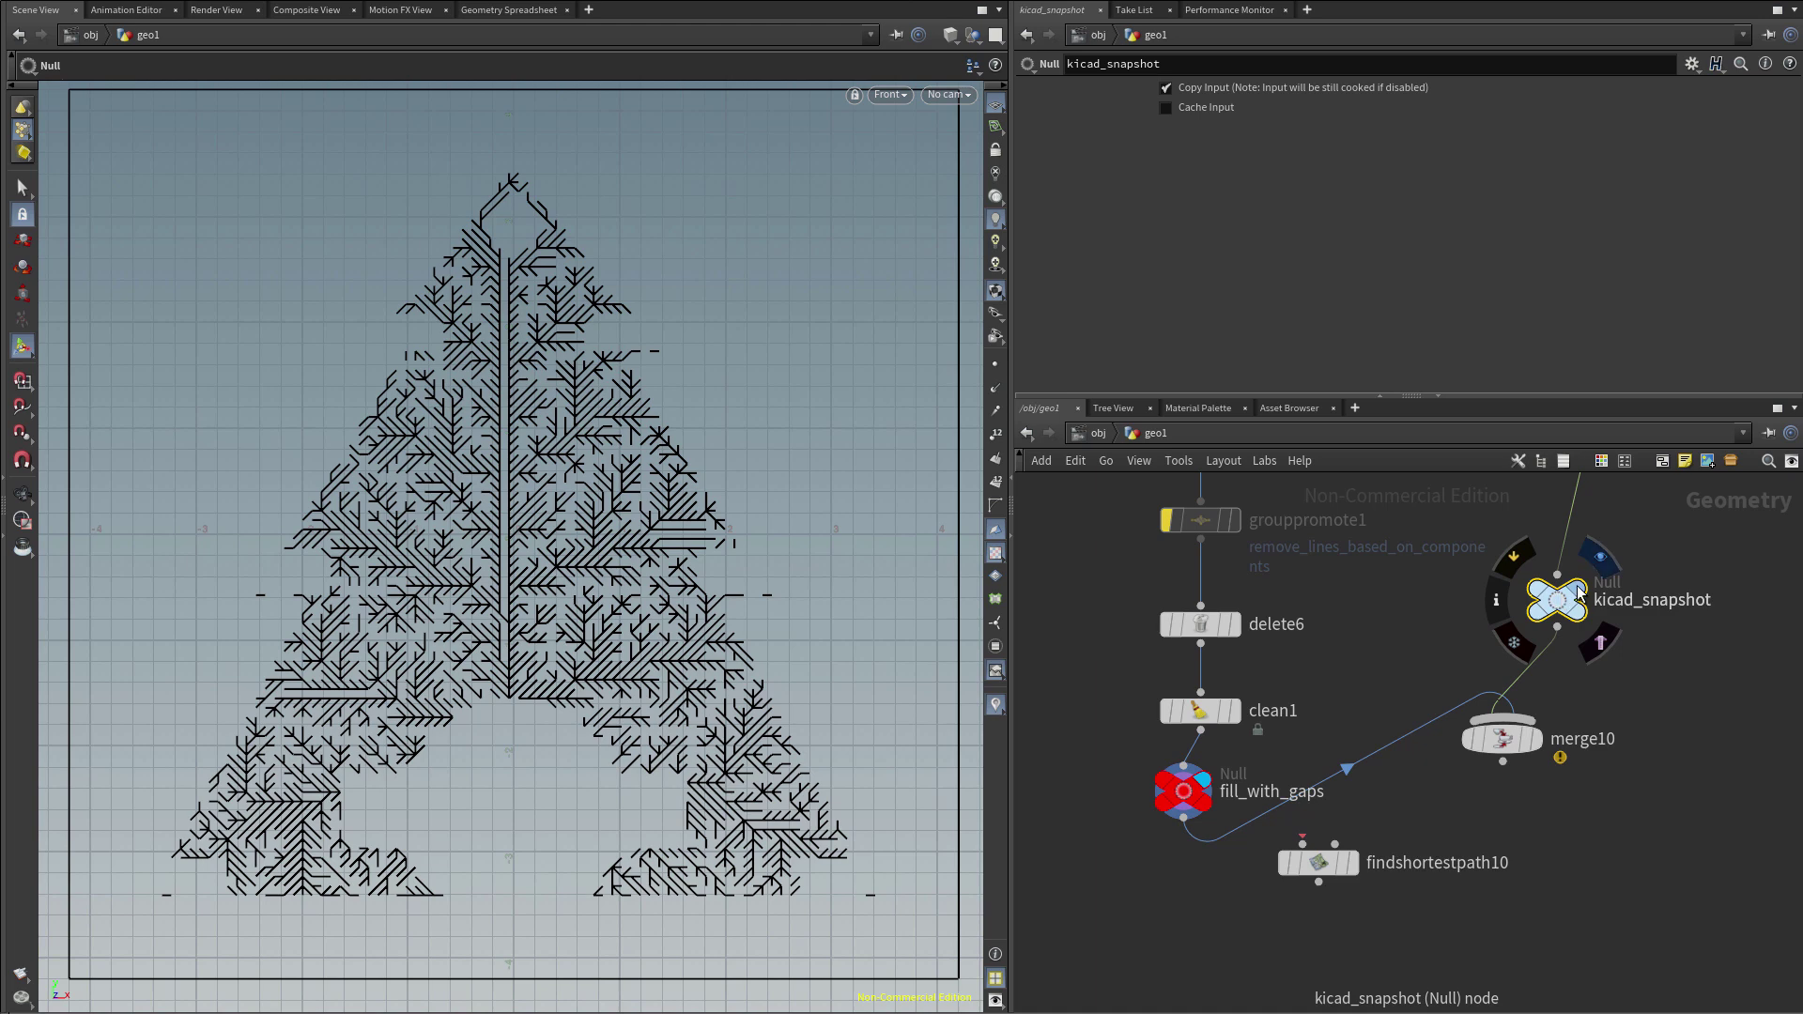
left_click(1597, 556)
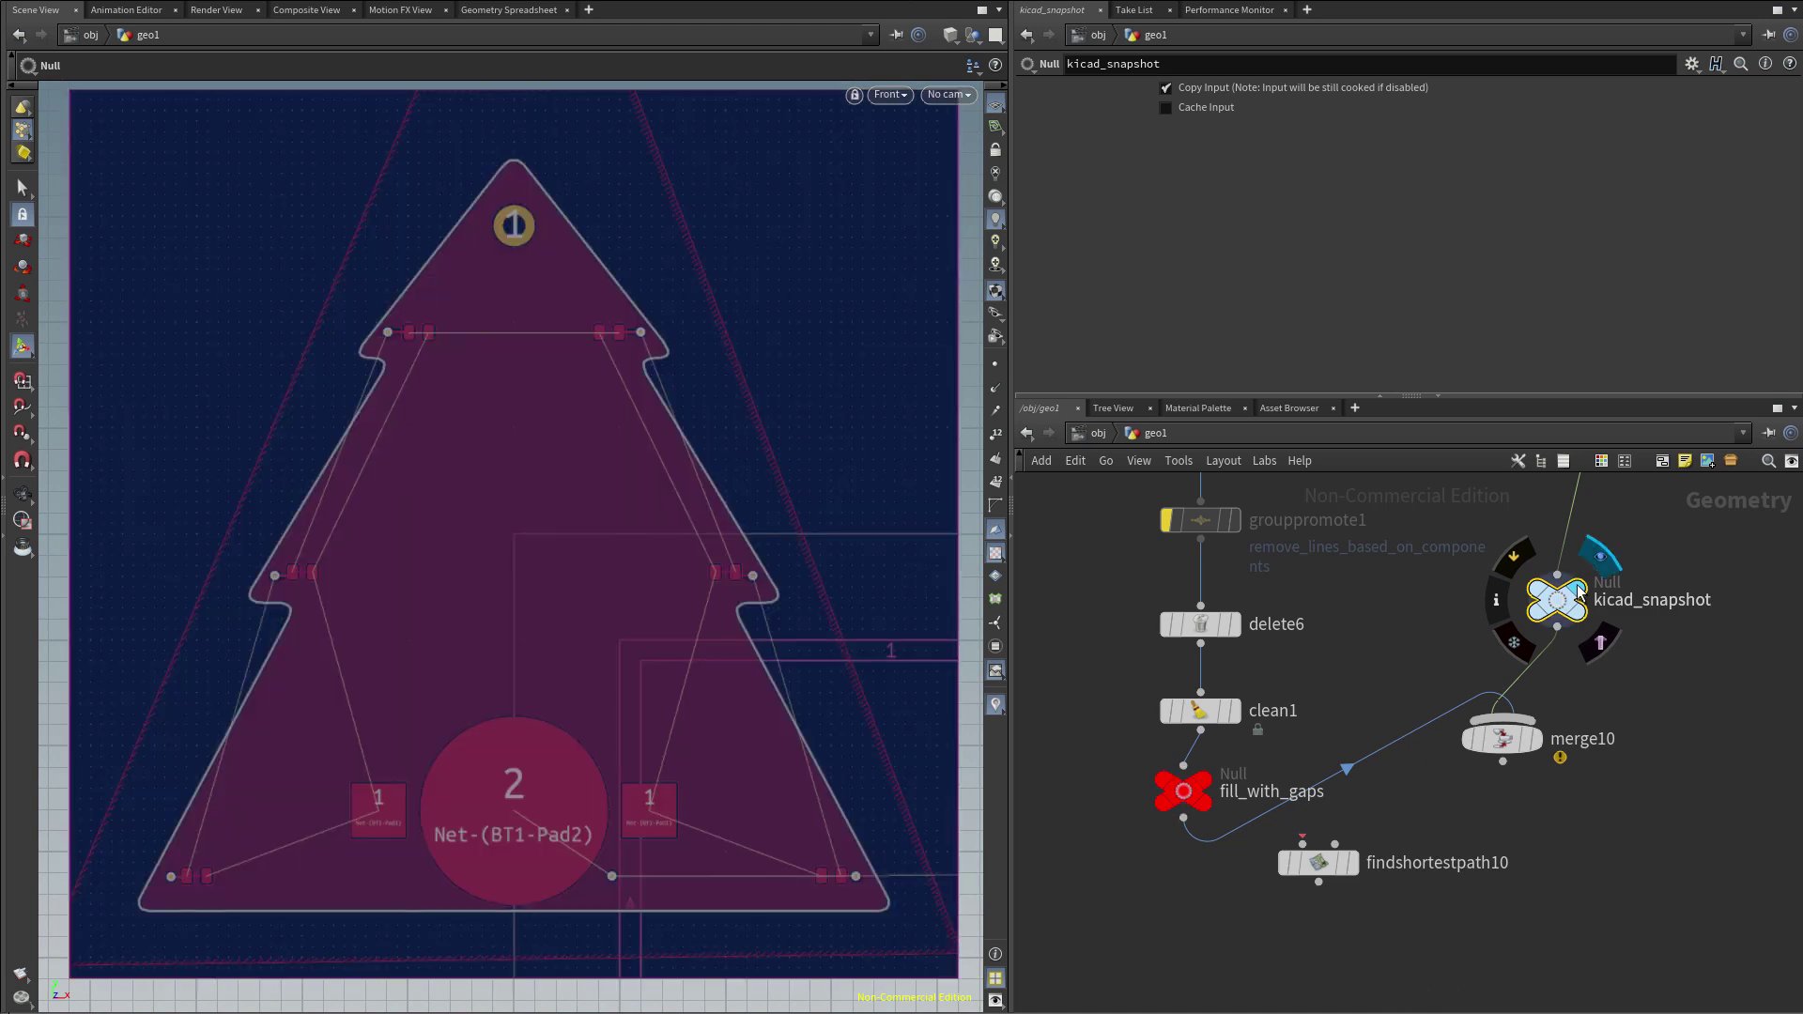
left_click(1537, 739)
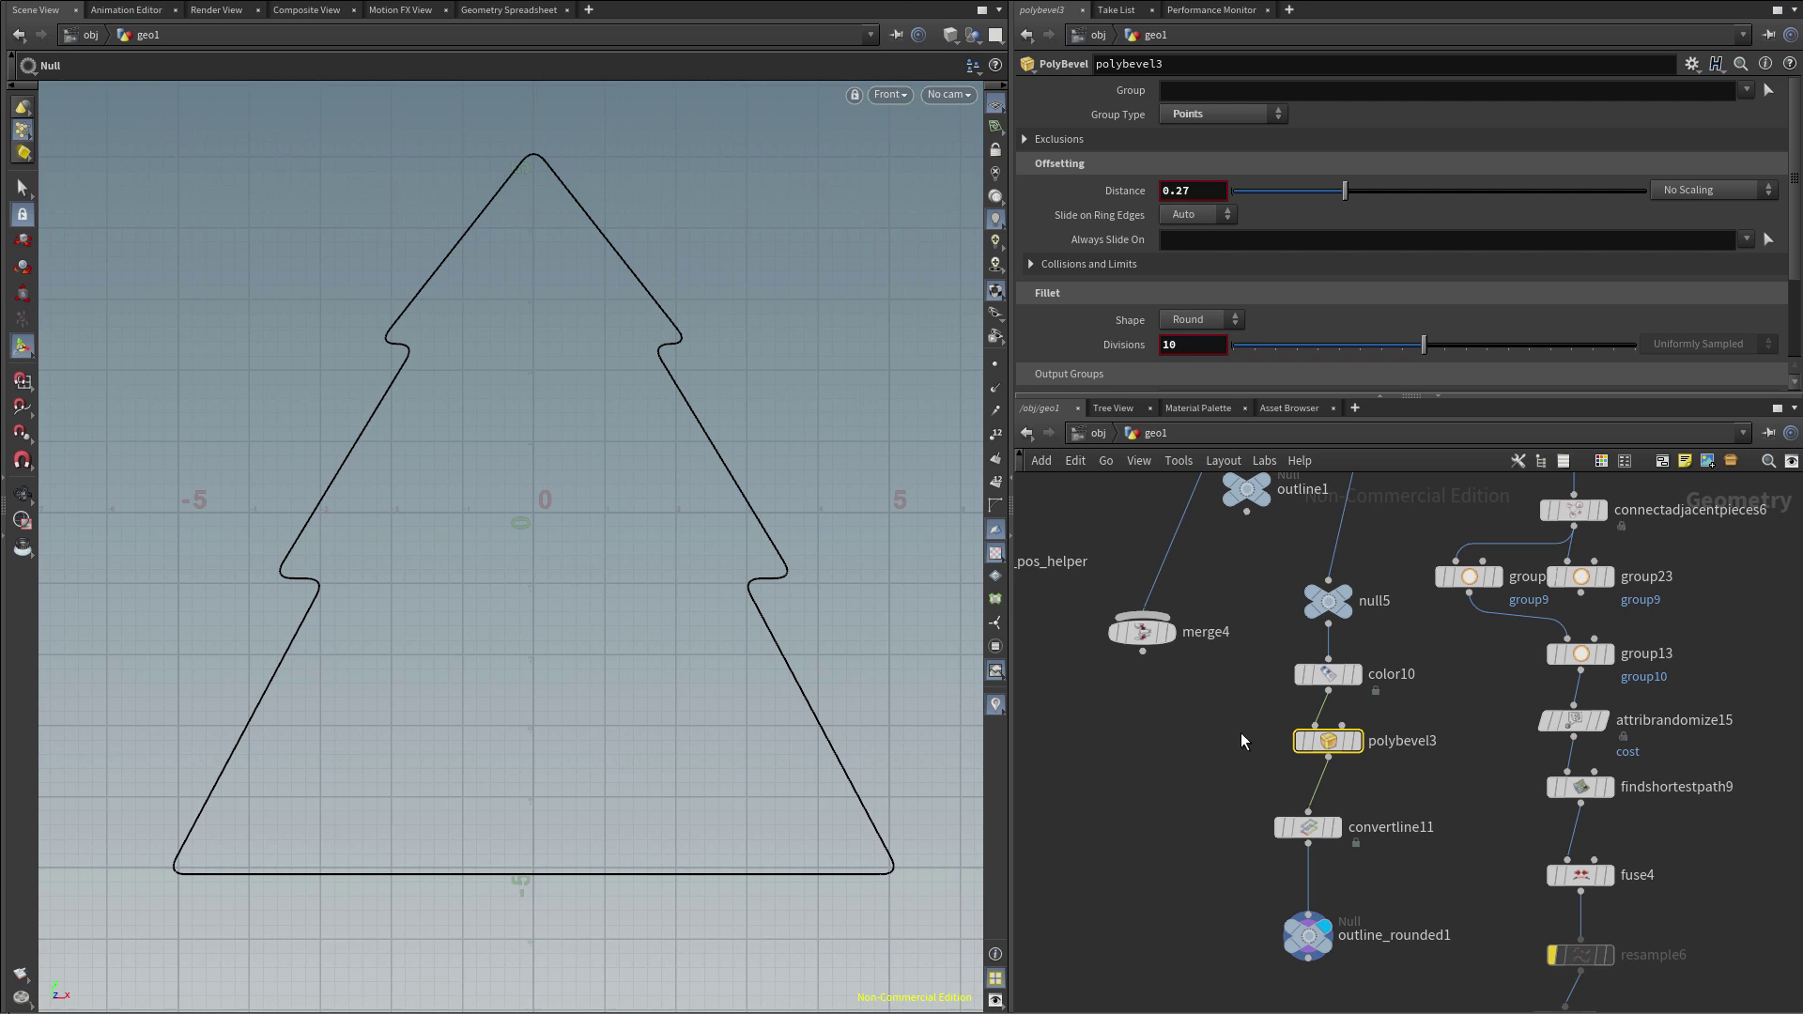
Sweep polybevel3's Distance slider up and back down to its minimum for sharp corners
left_click_drag(1402, 751, 1402, 751)
left_click_drag(1346, 193, 1745, 186)
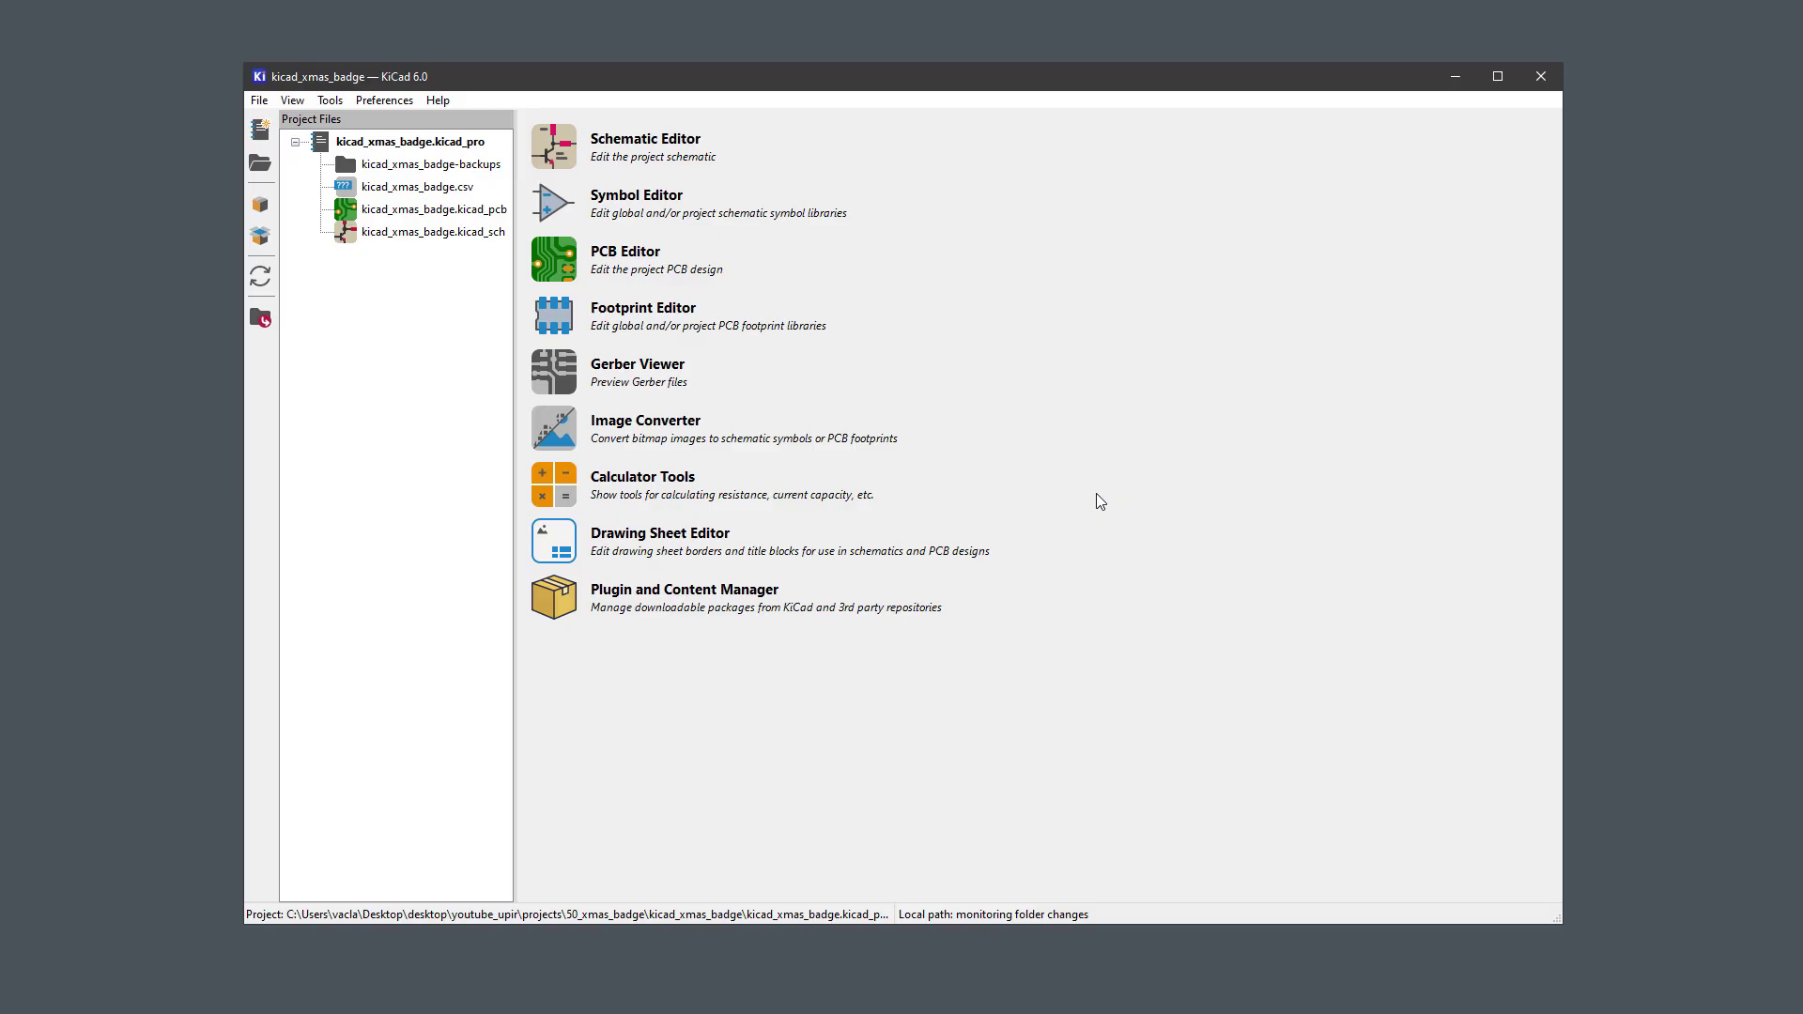
Open the kicad_xmas_badge schematic in the Schematic Editor and zoom in on it
left_click(553, 146)
scroll(795, 467, "up", 5)
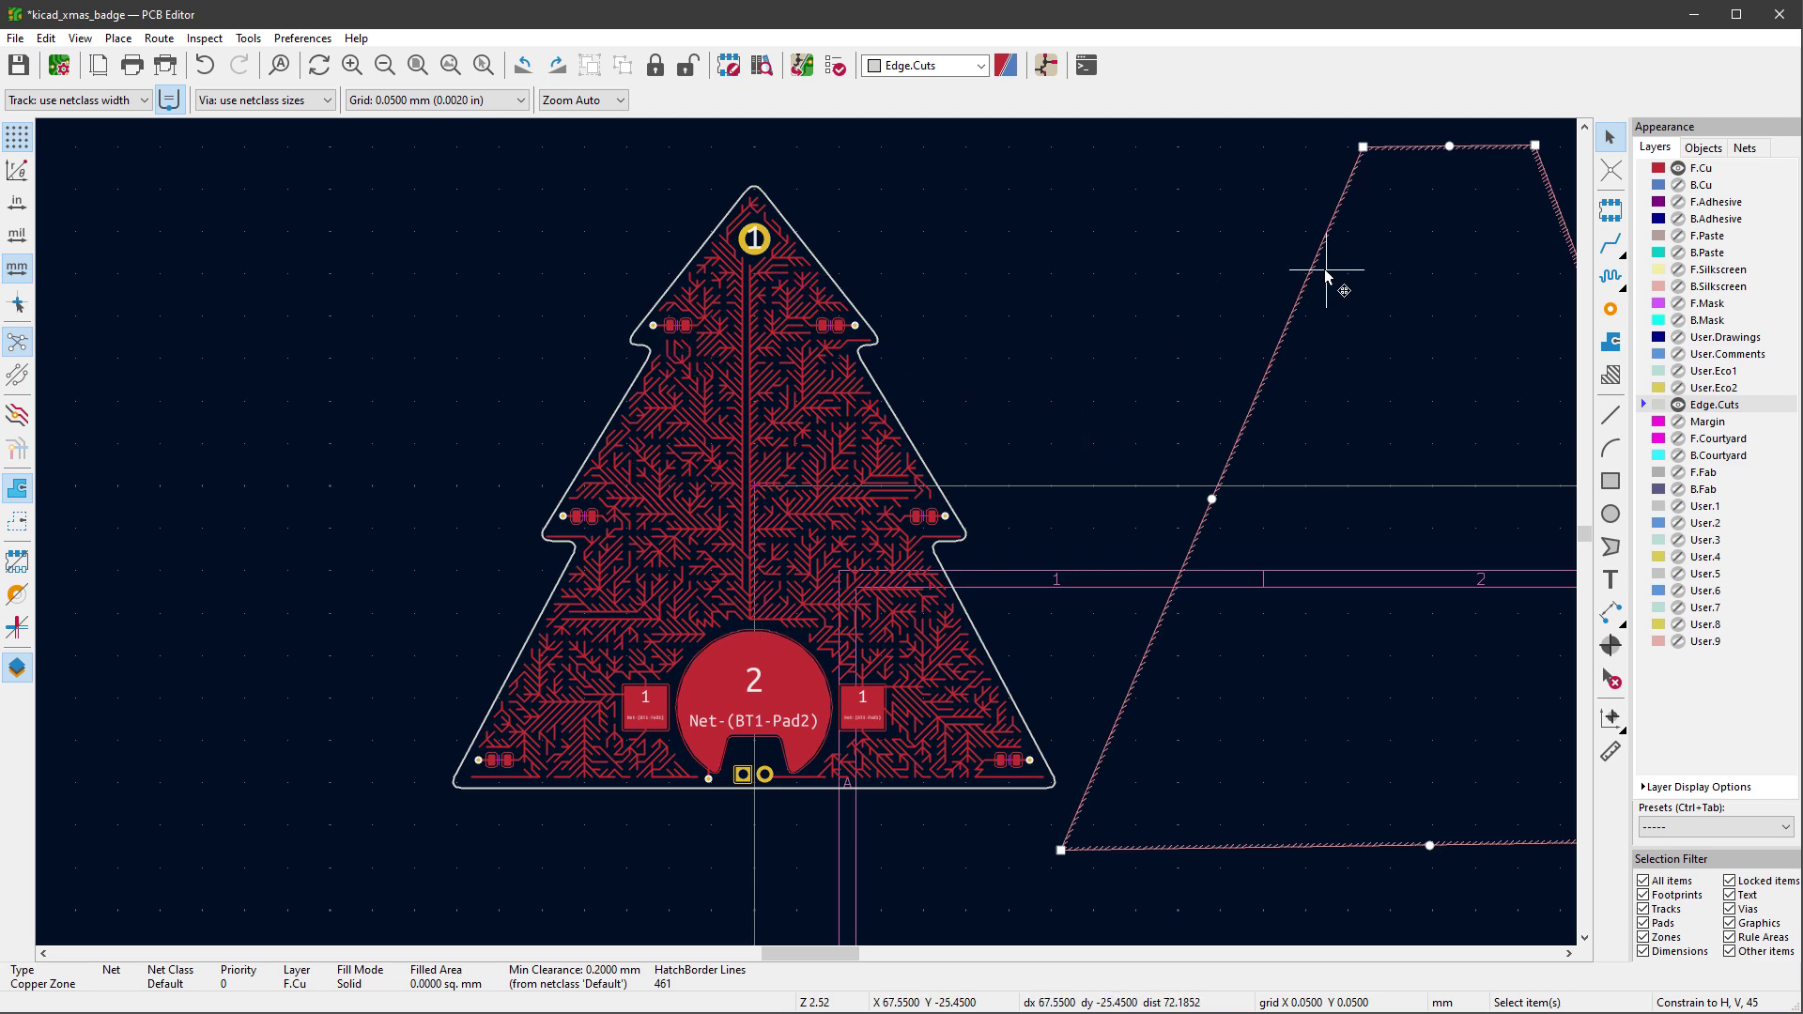
Move the copper zone outline onto the tree board and toggle F.Cu visibility off and on
left_click_drag(1318, 274, 632, 274)
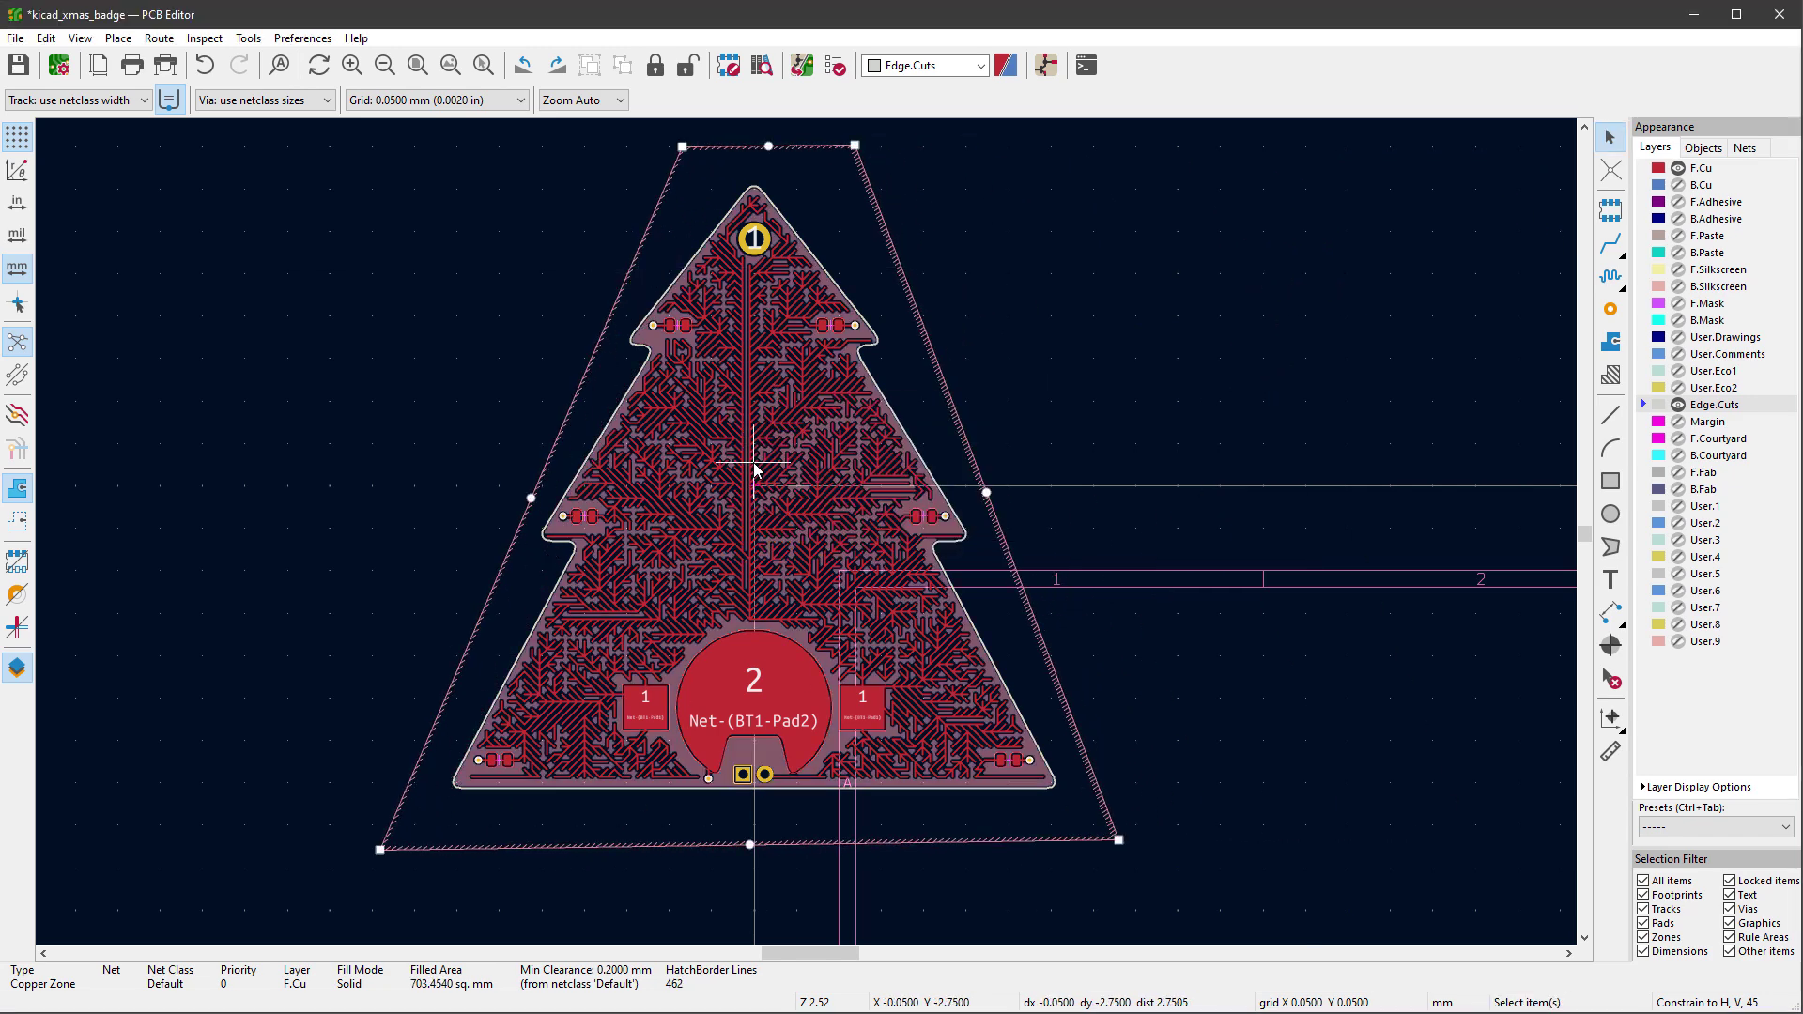
left_click(1115, 422)
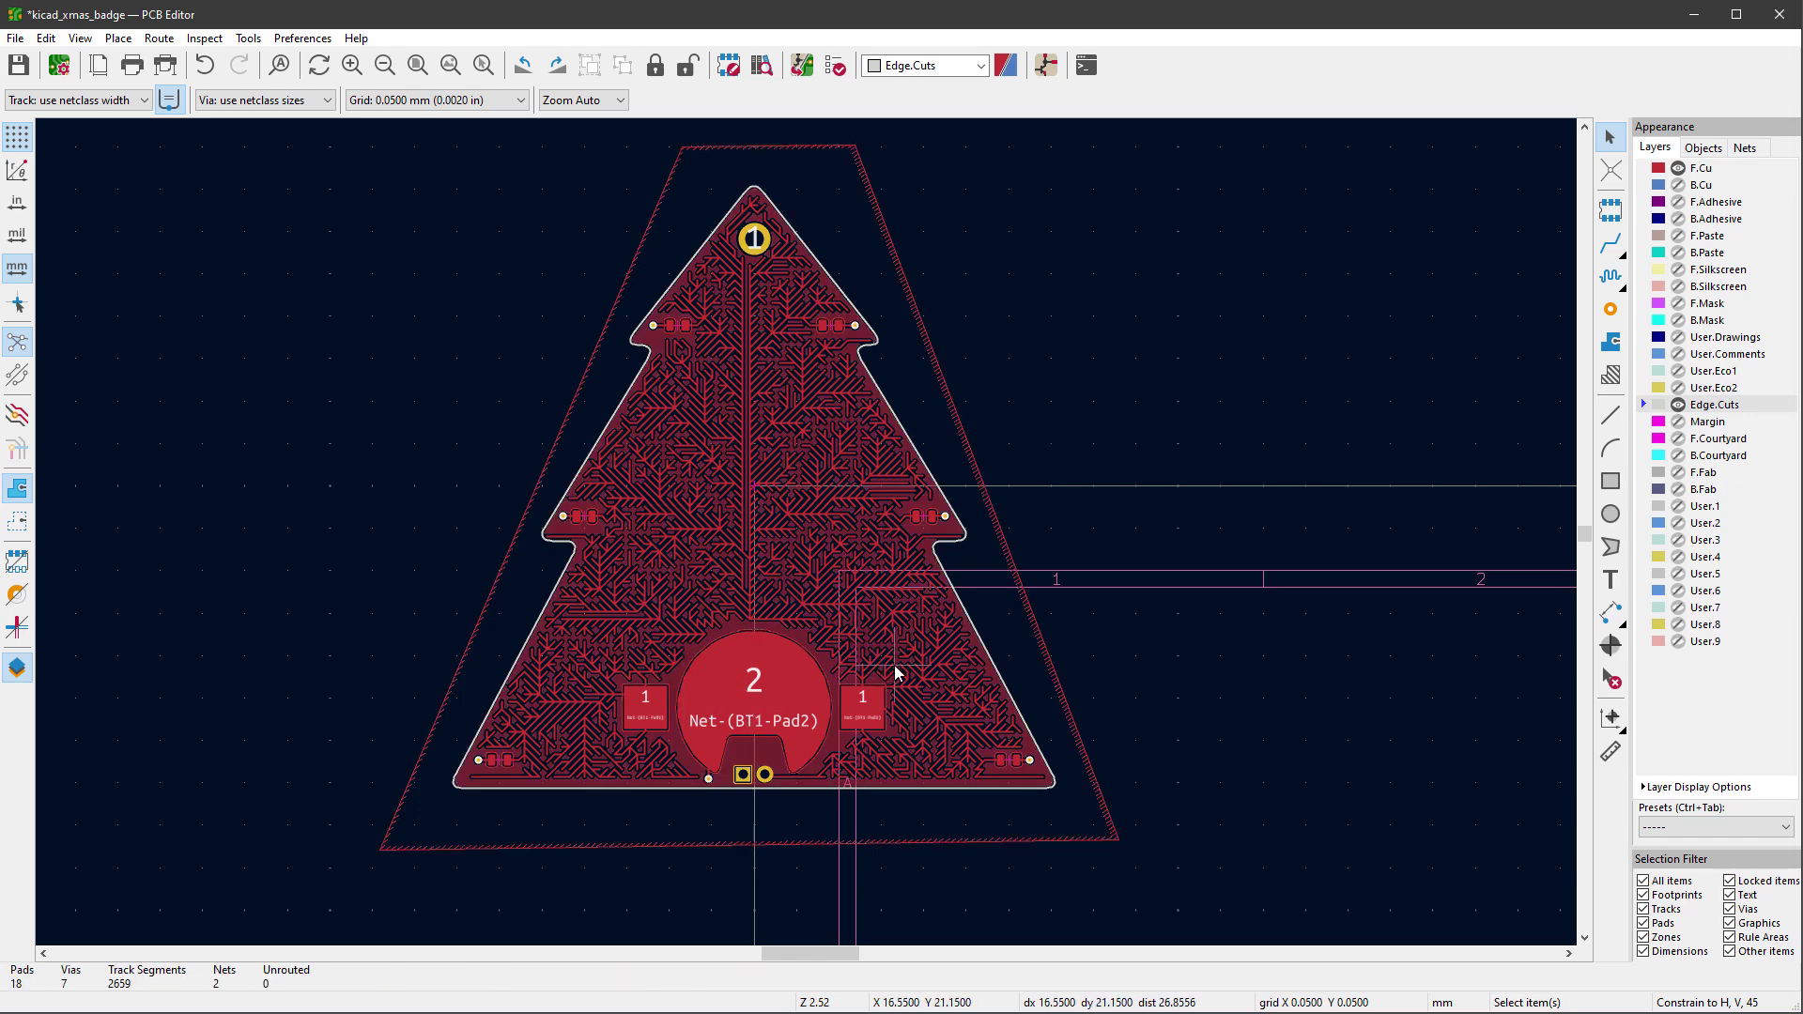
left_click(1679, 168)
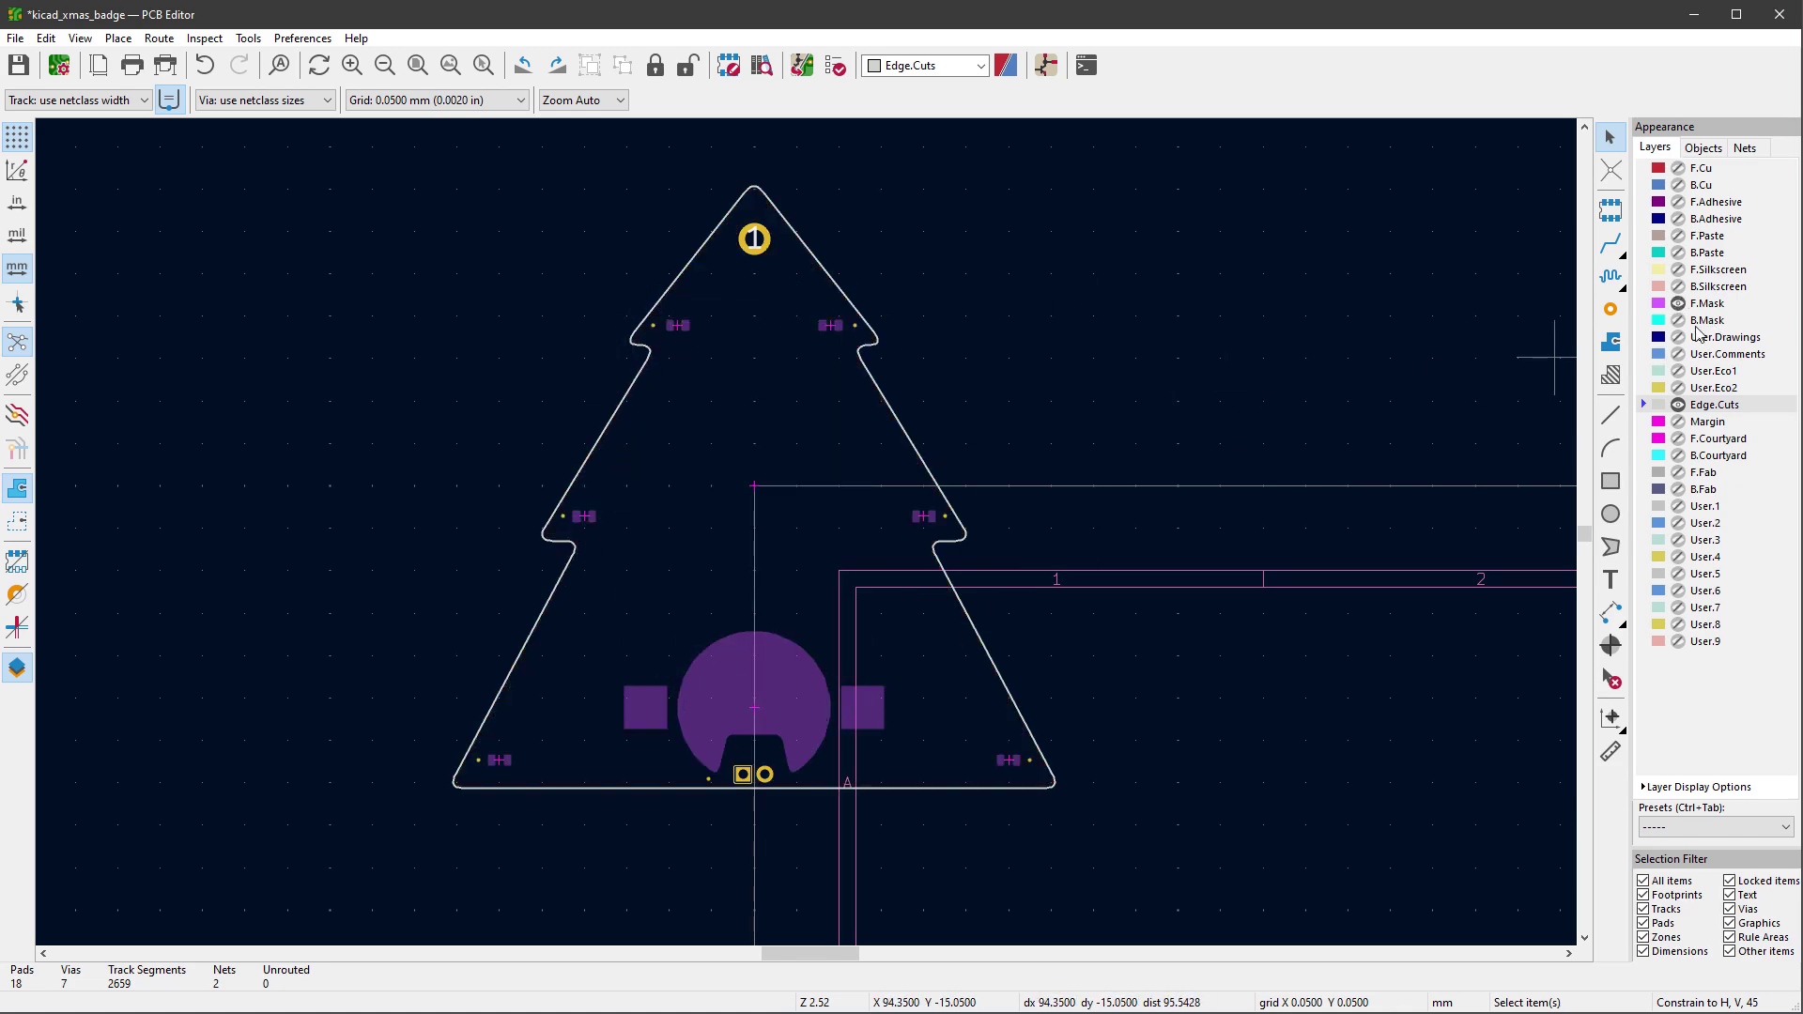
left_click(1679, 169)
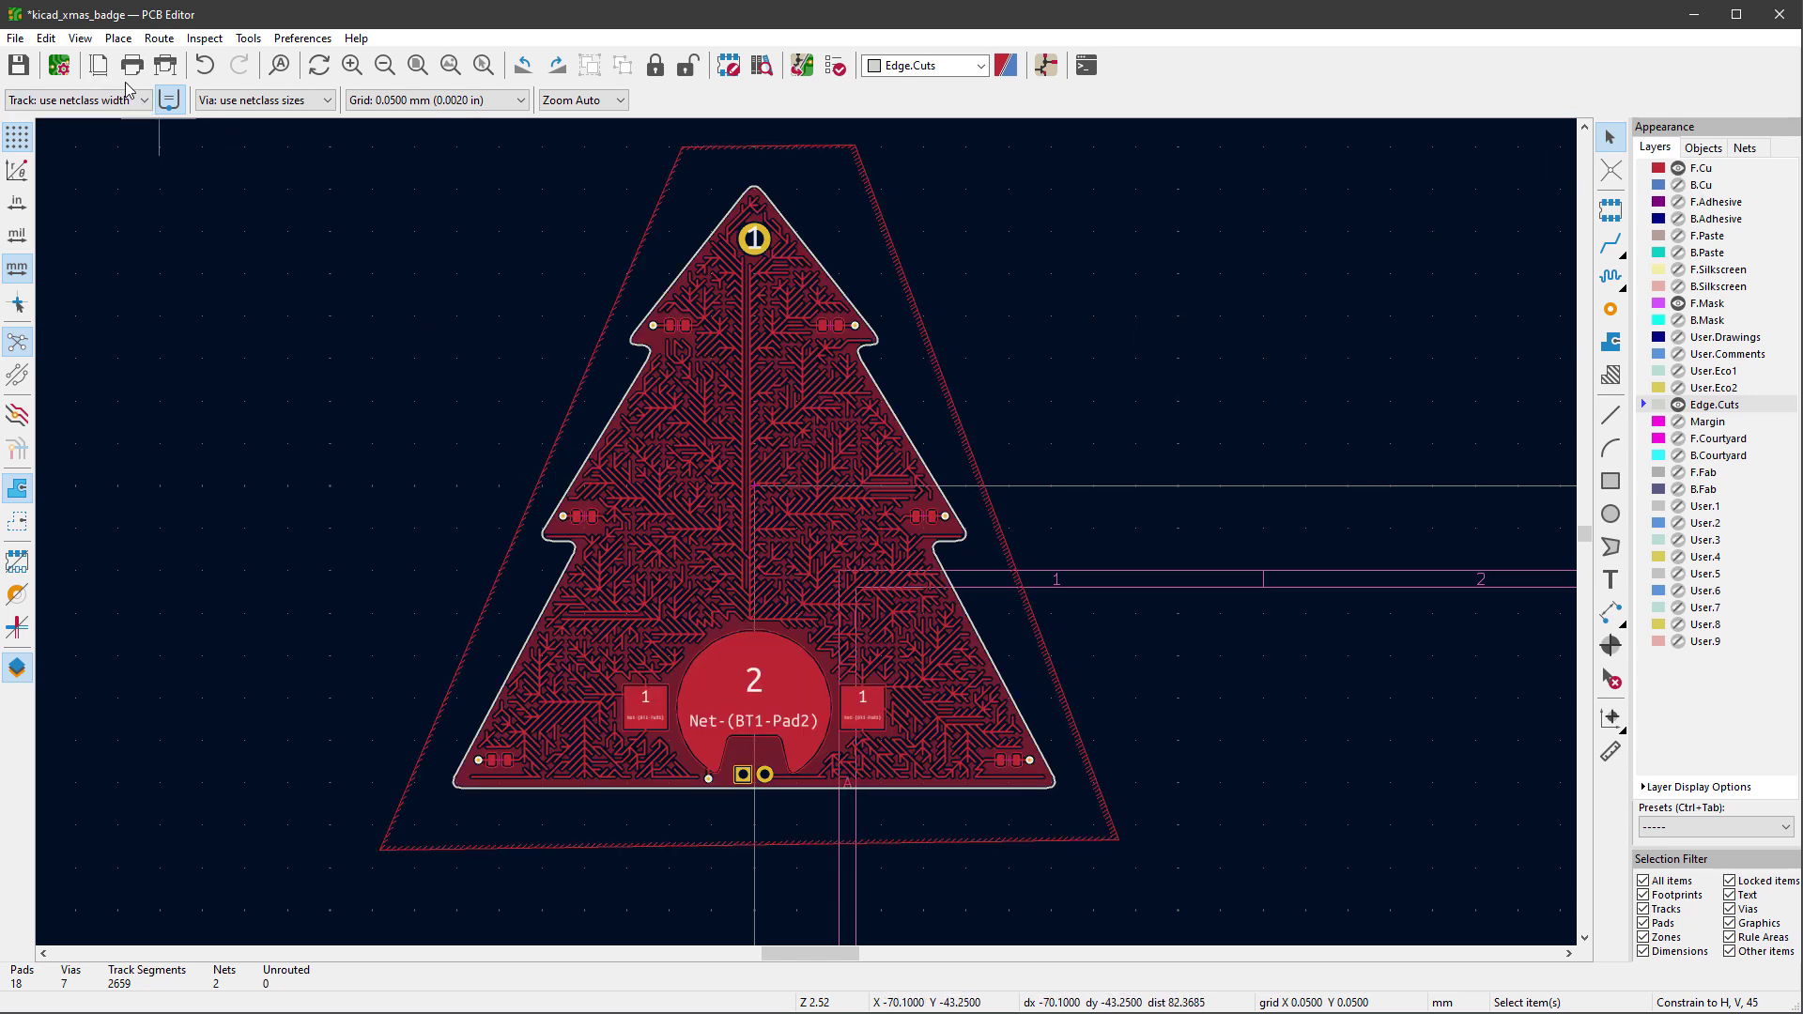
Open View > 3D Viewer and tilt the badge to view it at an angle
left_click(80, 38)
left_click(147, 114)
left_click_drag(724, 640, 879, 420)
scroll(942, 583, "up", 3)
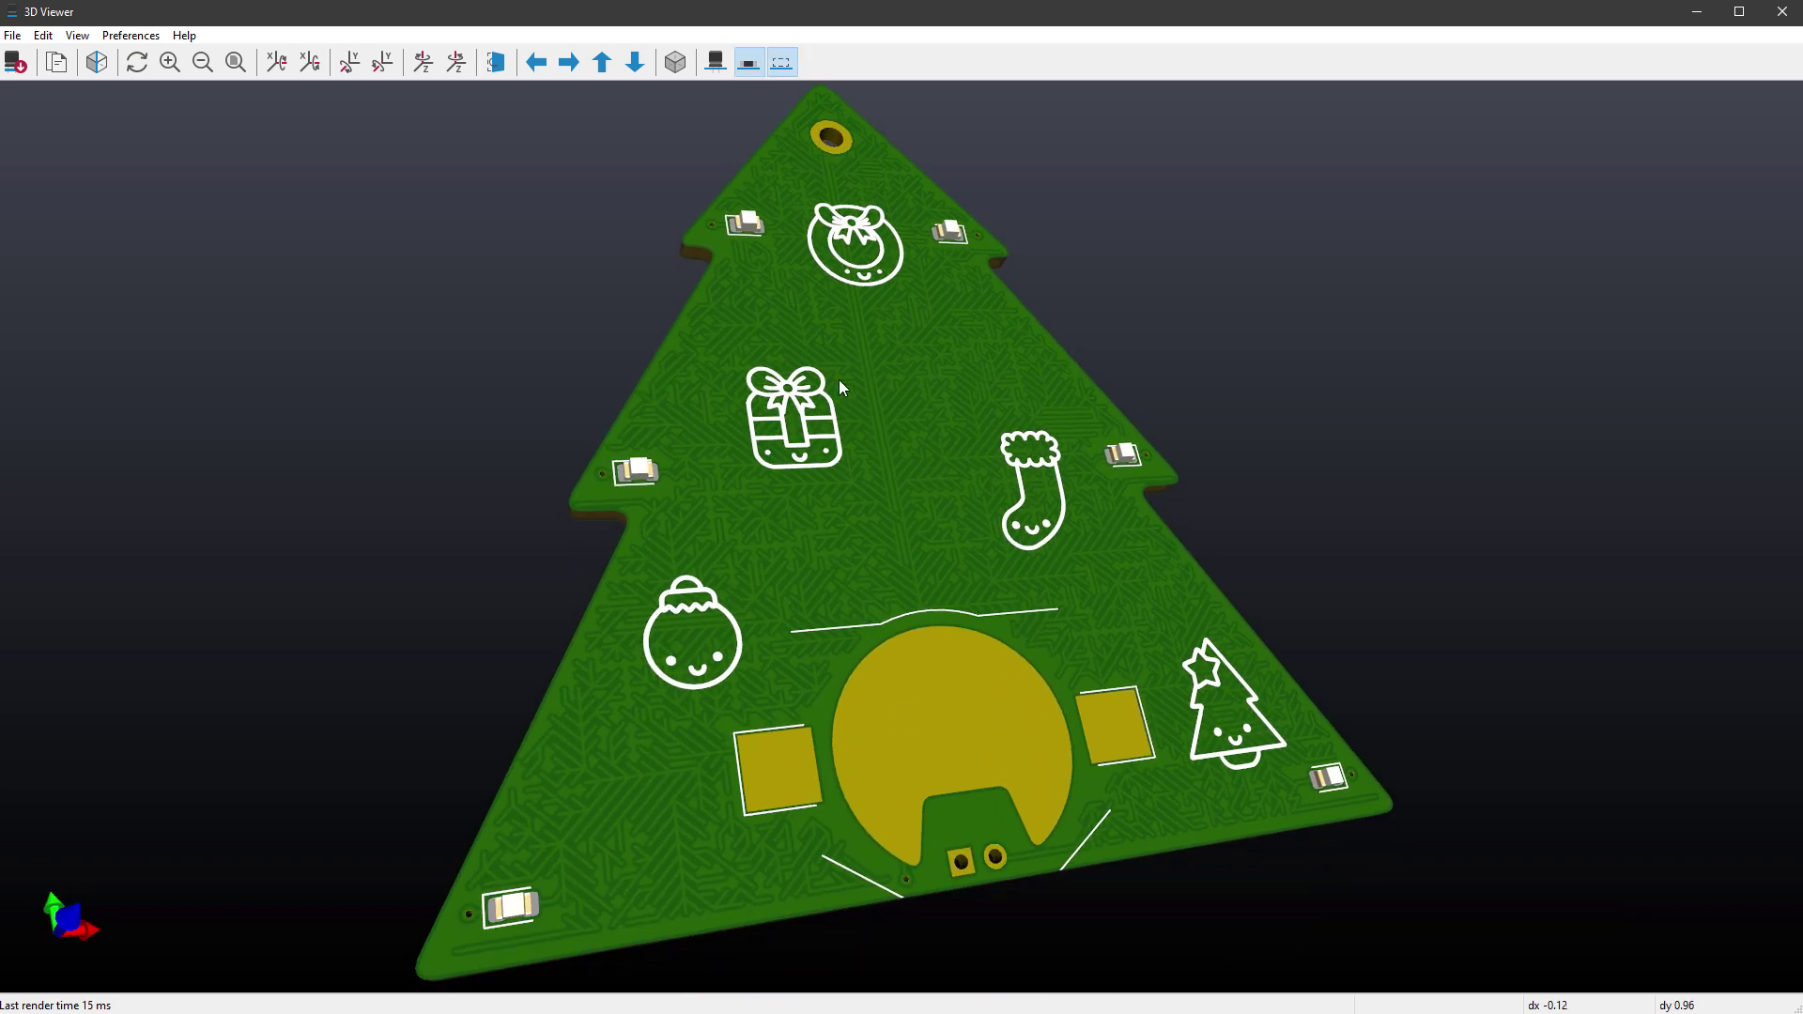
Set the 3D Viewer's Solder mask top opacity to 100, then return to the PCB Editor
left_click(131, 35)
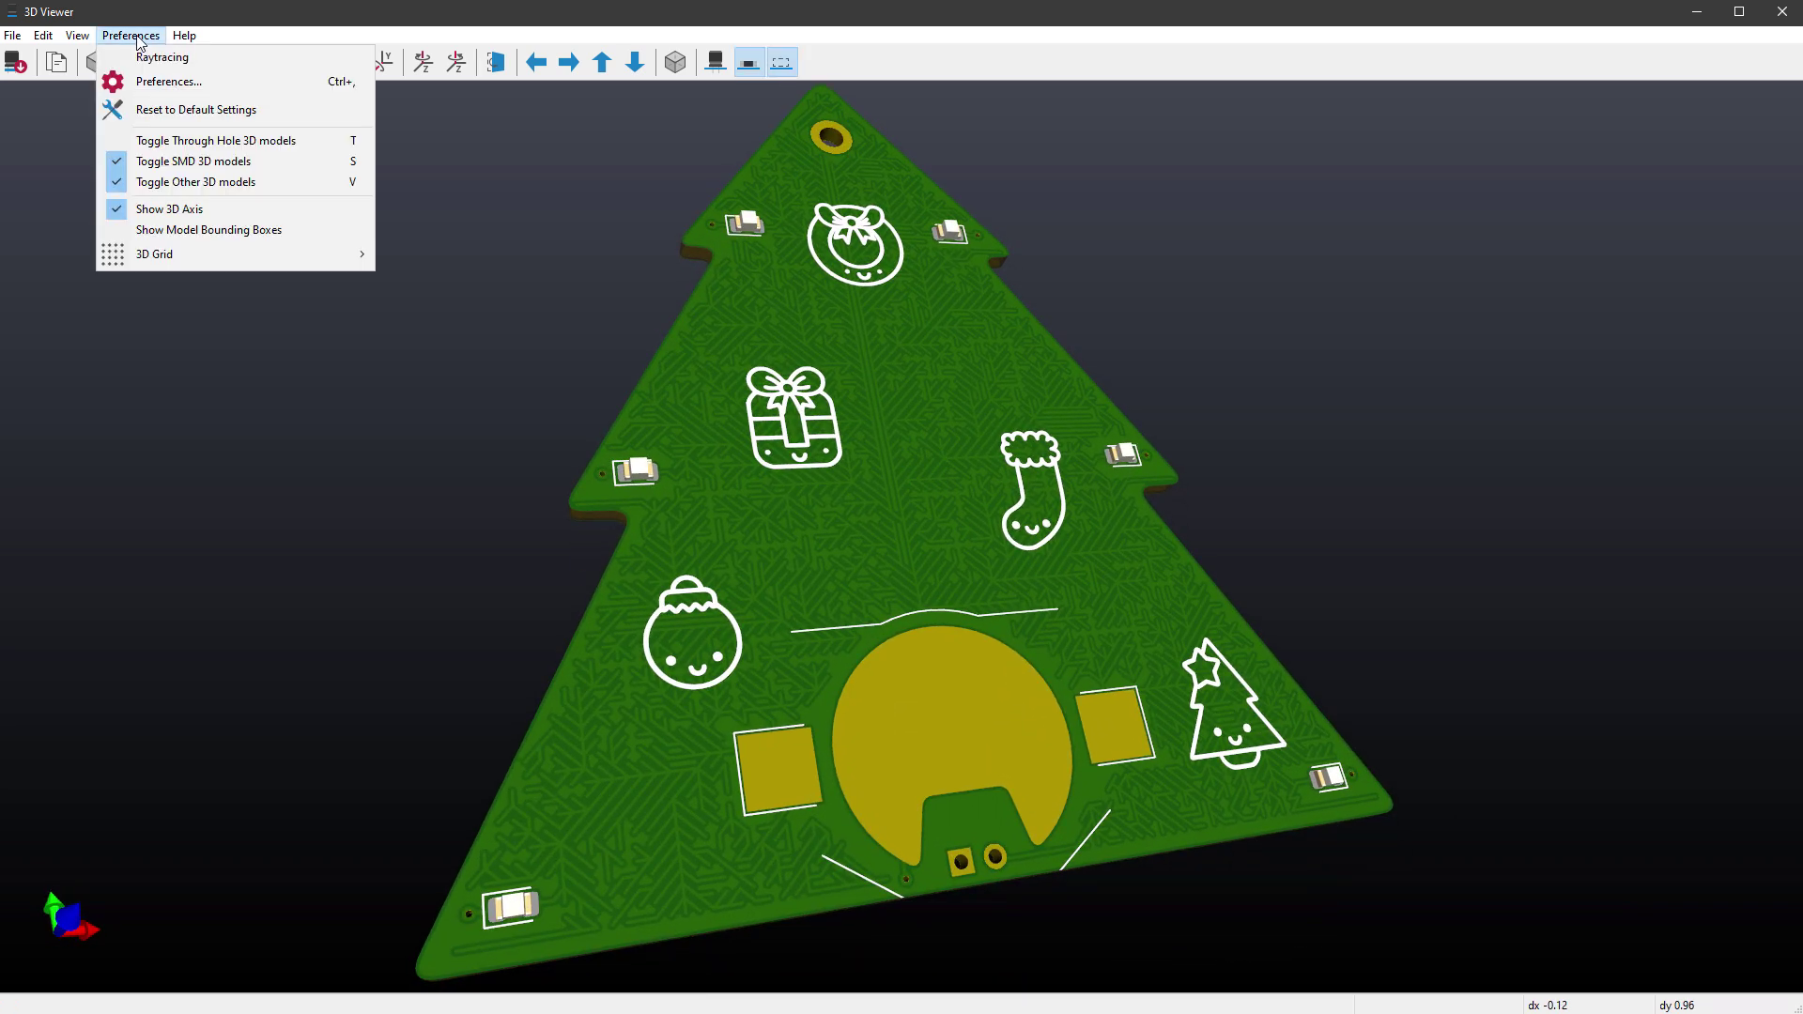
left_click(169, 82)
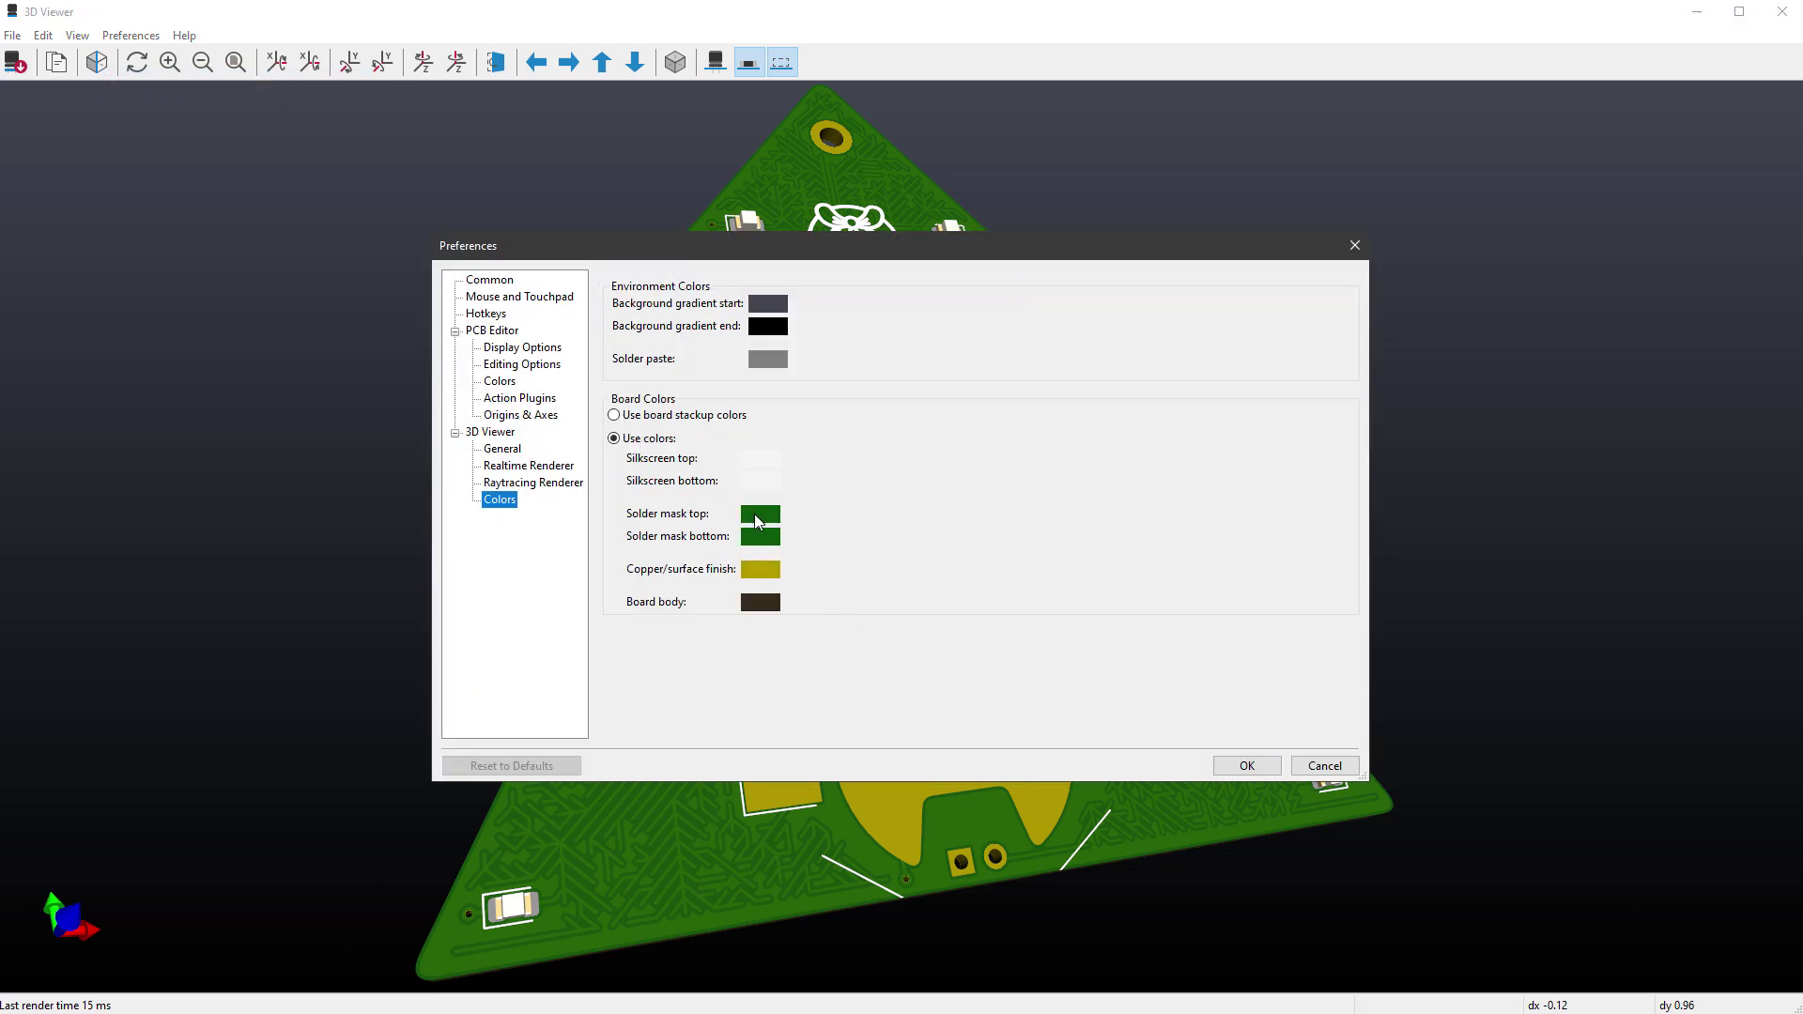
left_click(760, 515)
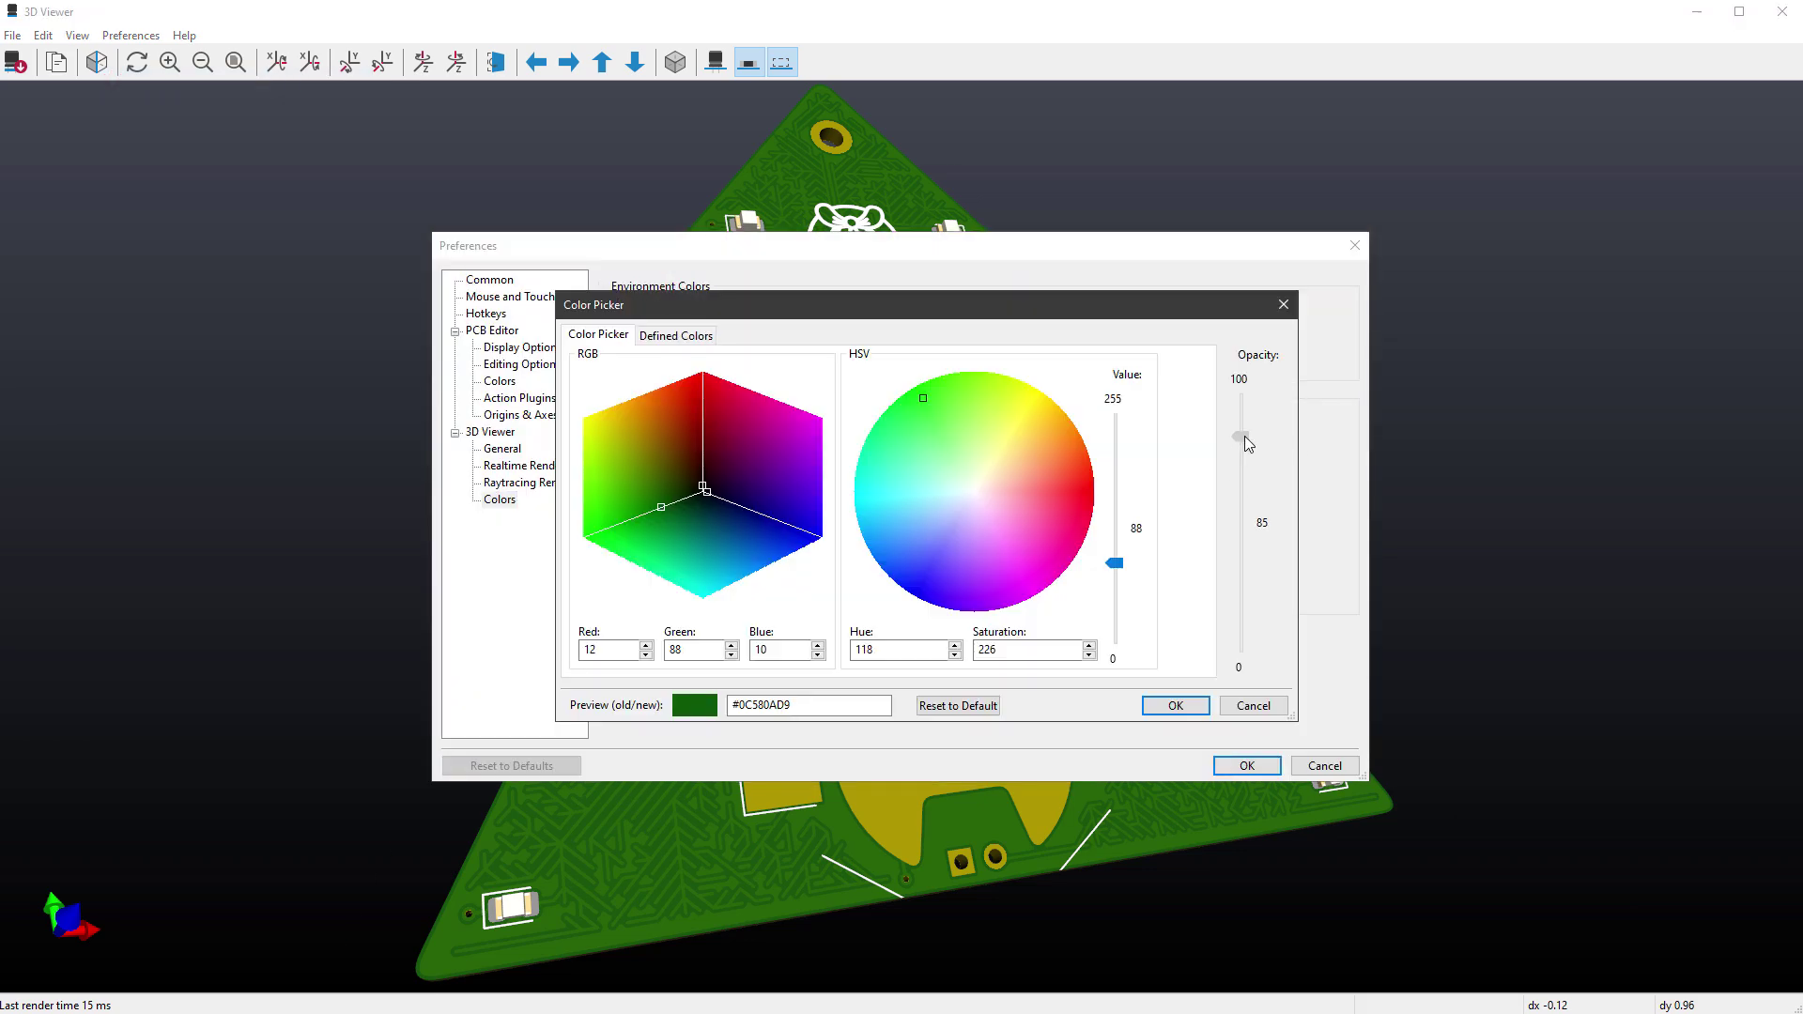
left_click_drag(1246, 445, 1244, 383)
left_click(1176, 705)
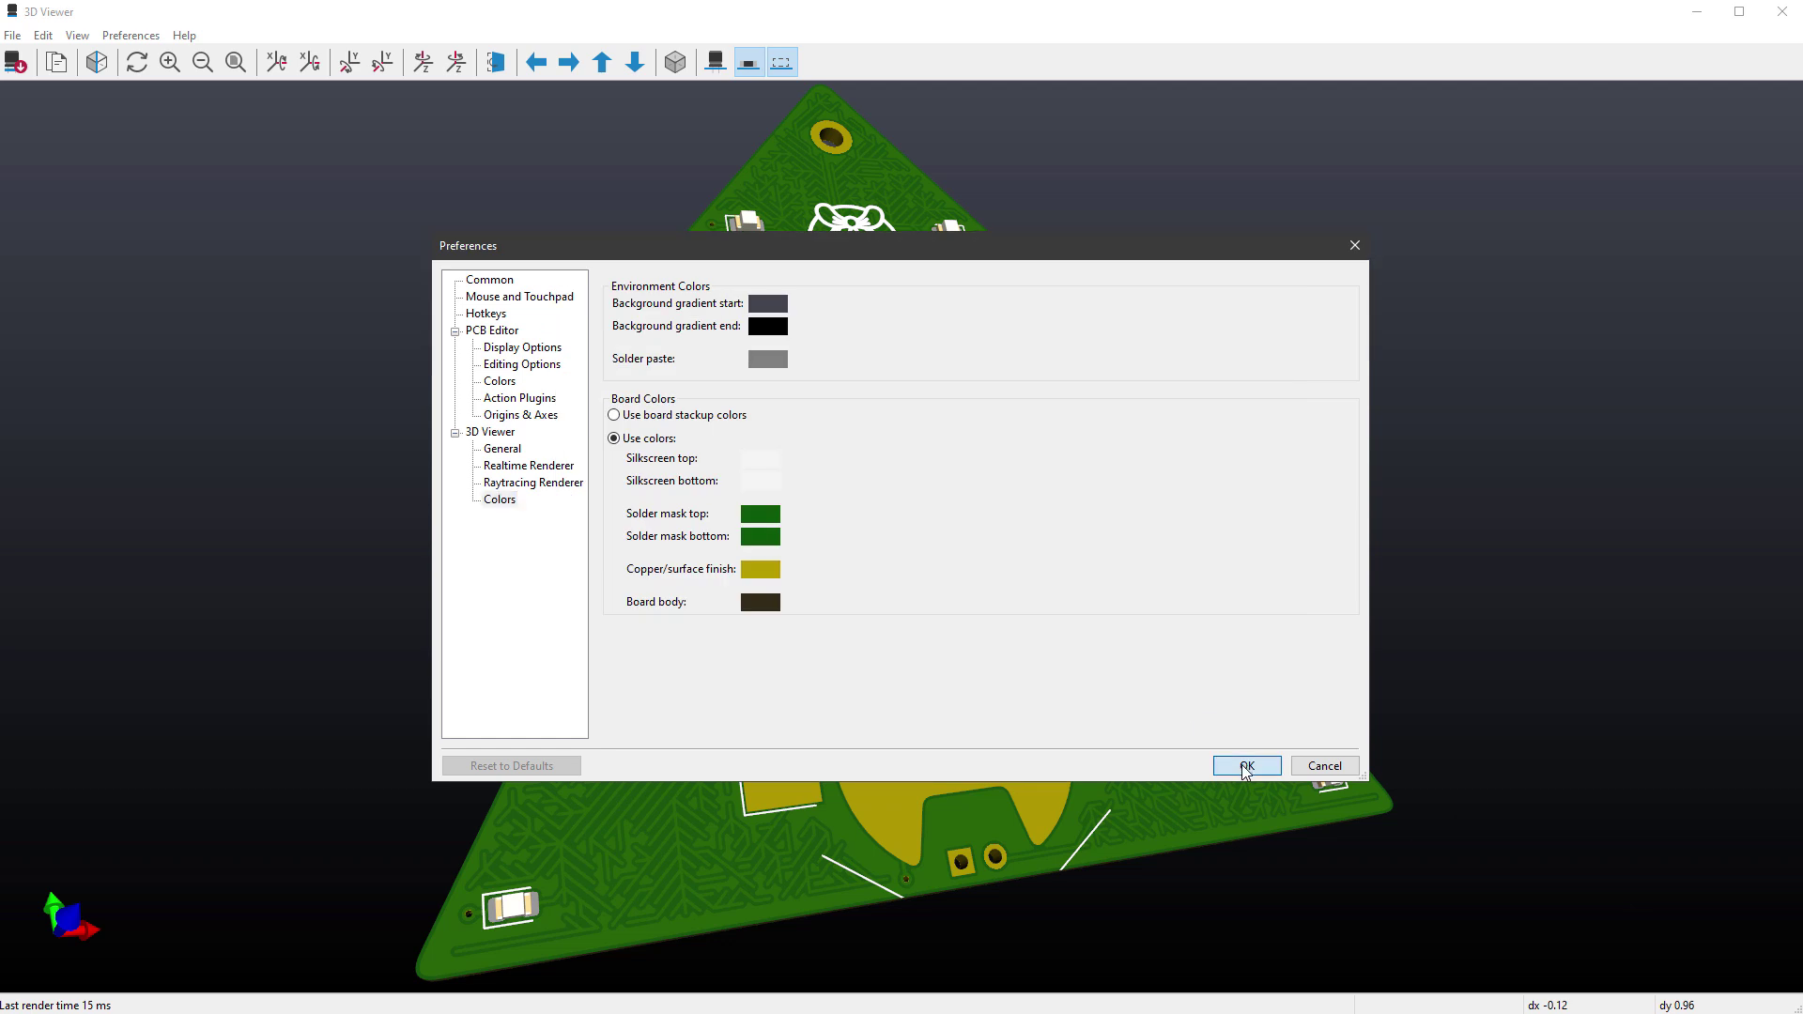
left_click(1245, 766)
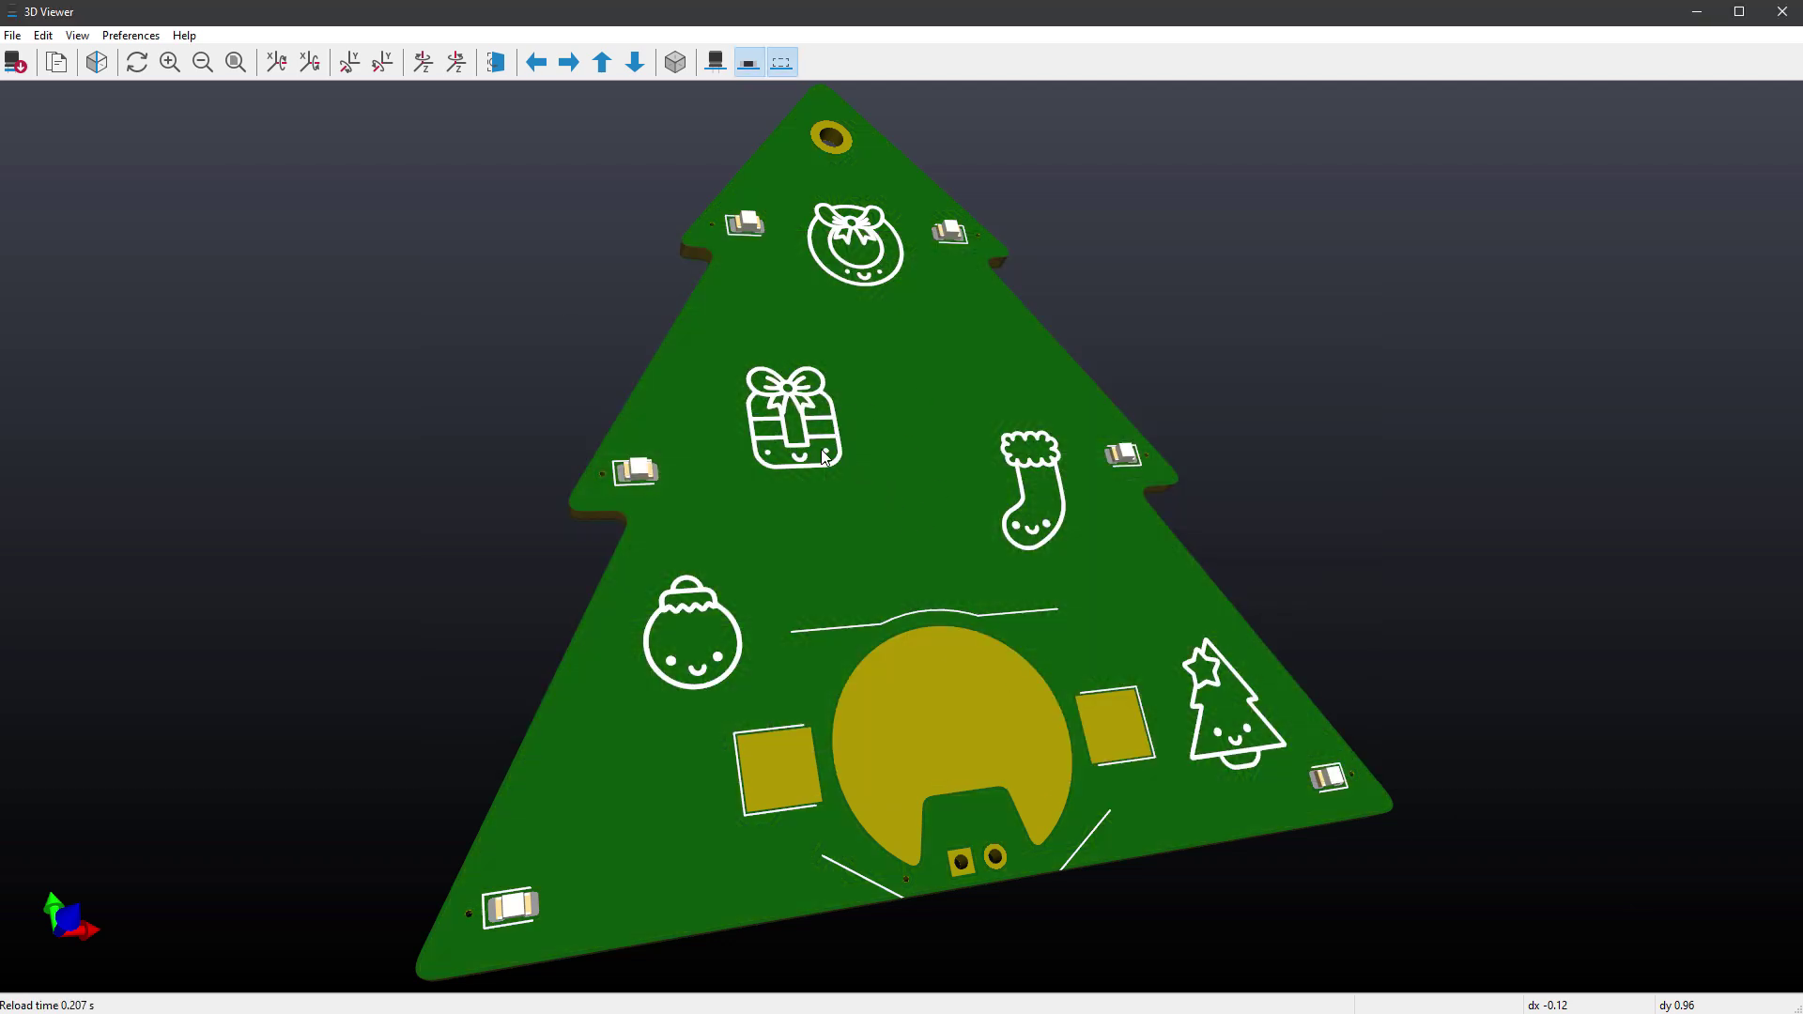
key("alt+Tab")
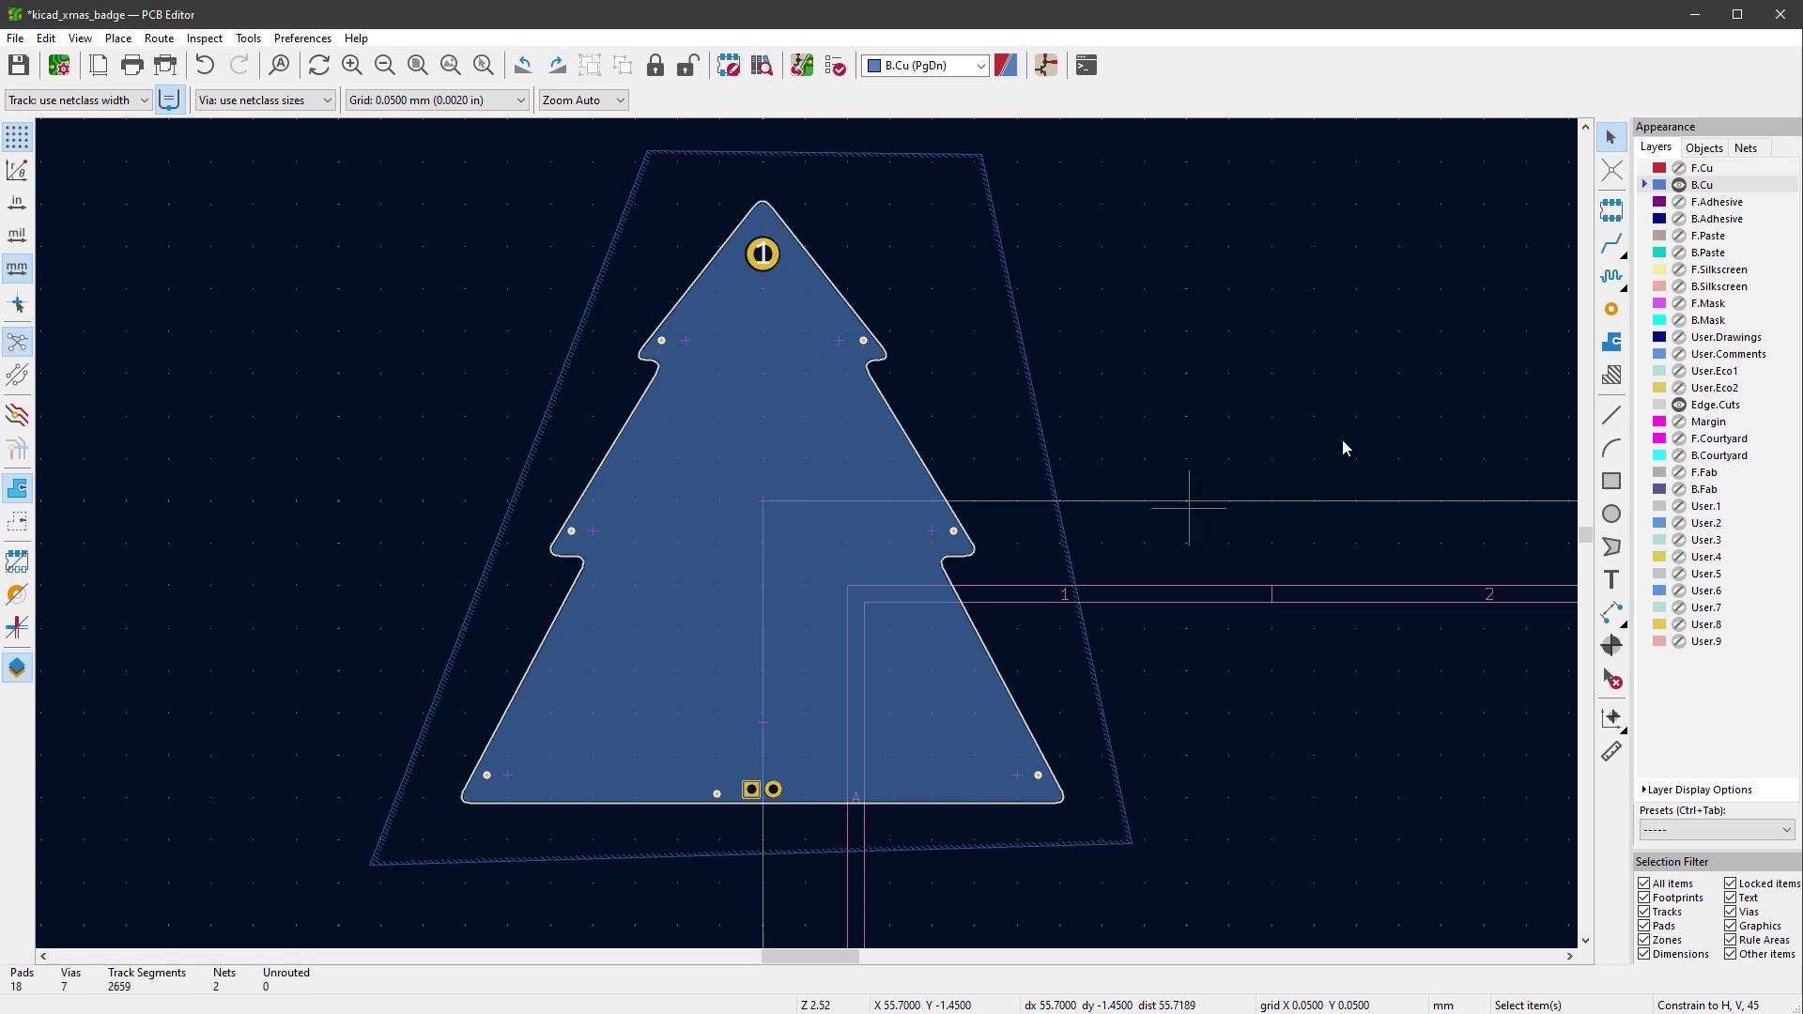
Make B.Mask the active, visible layer and open the 3D Viewer on the back side
left_click(1715, 322)
left_click(1679, 321)
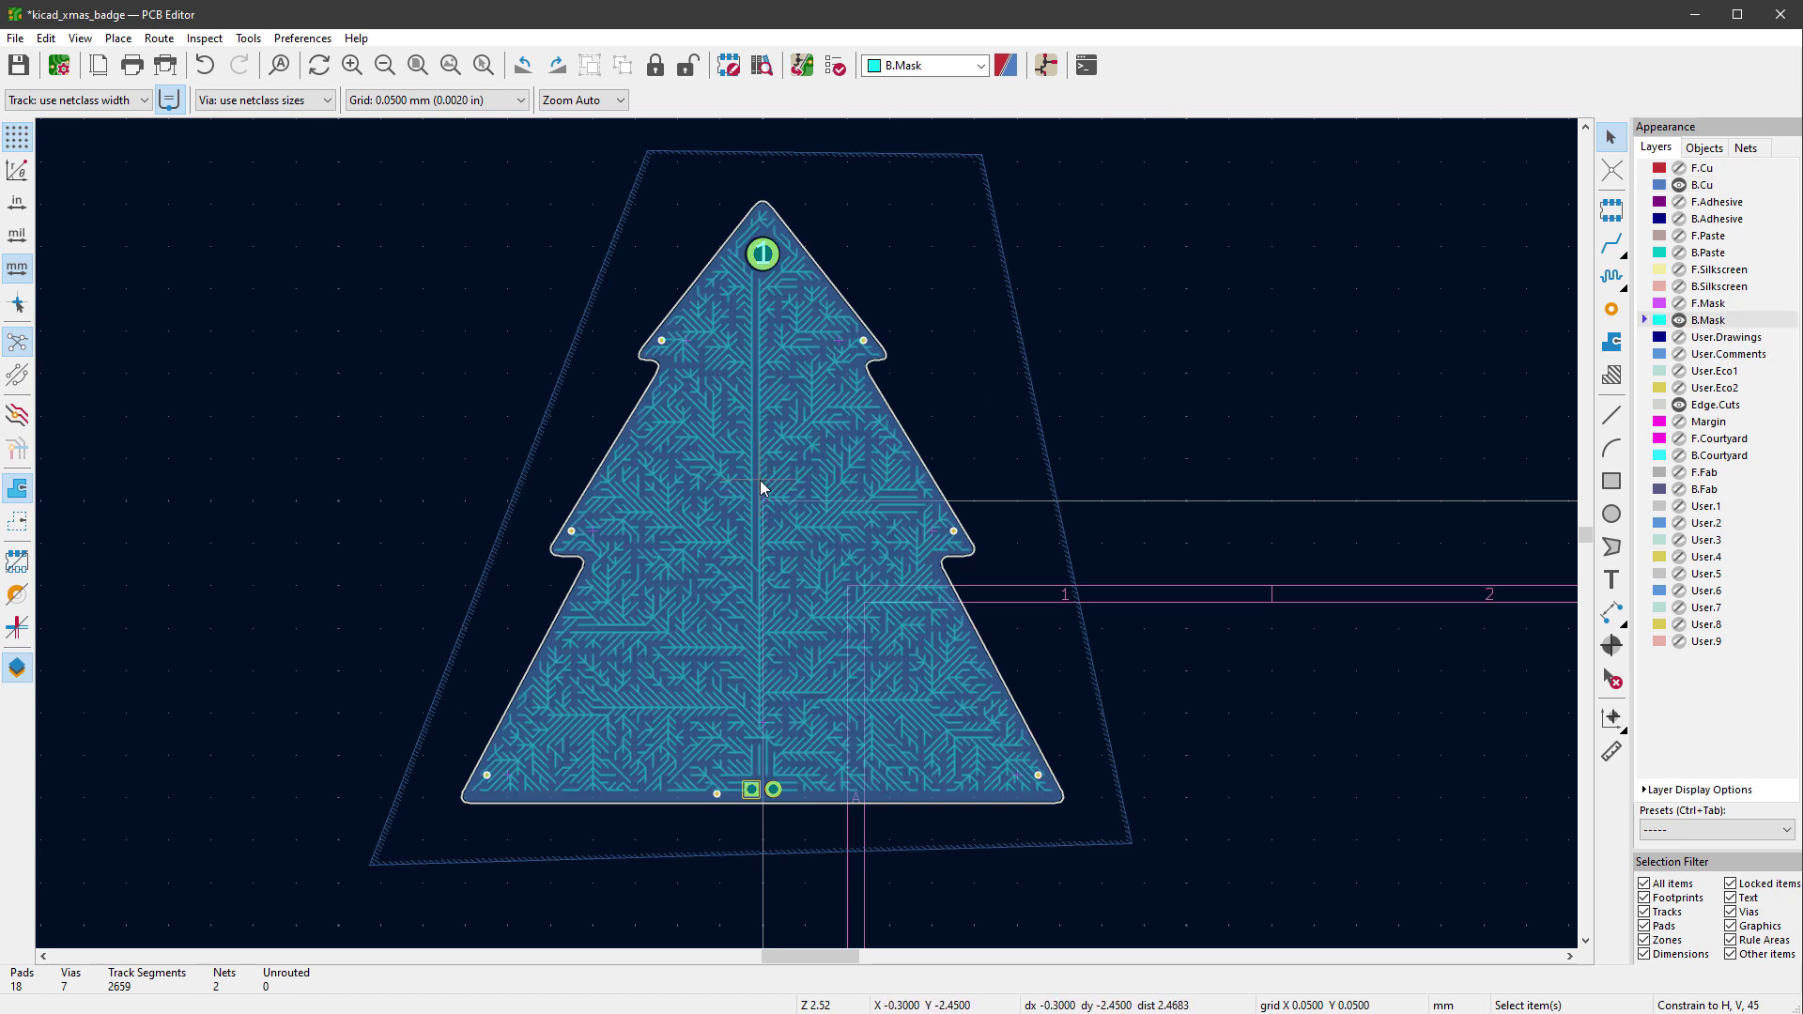
left_click(80, 38)
left_click(122, 113)
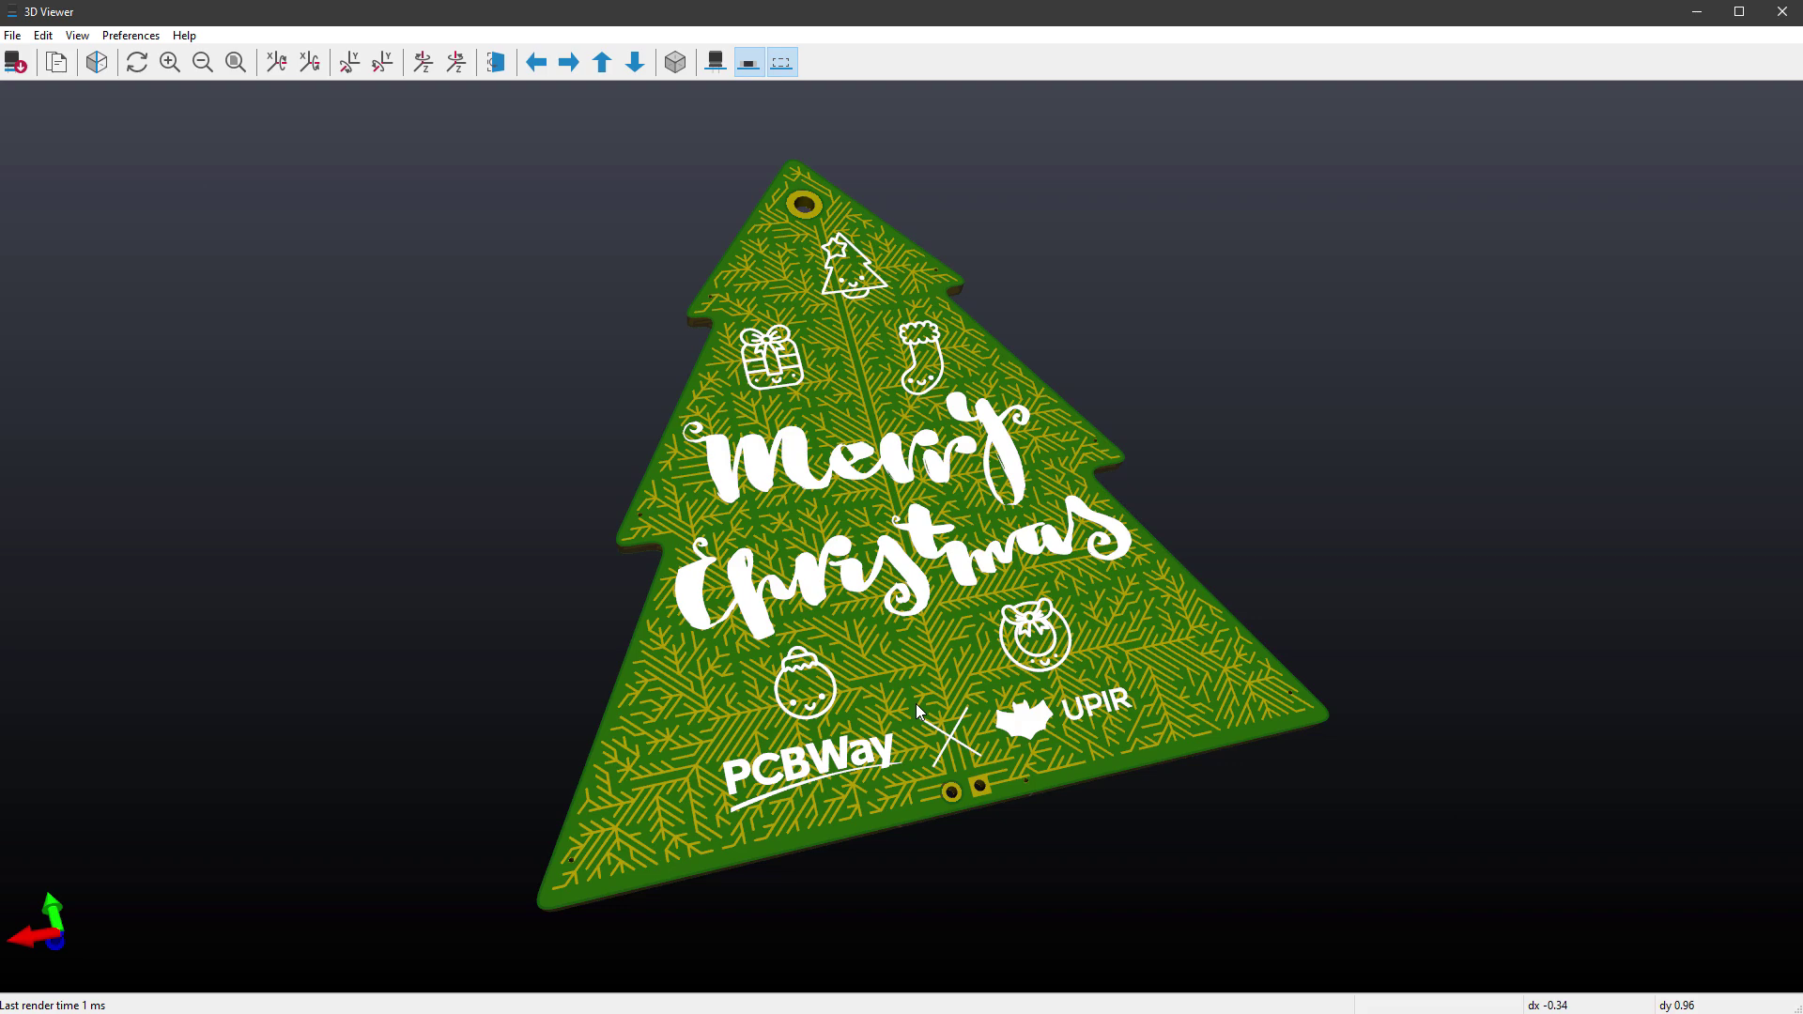
Zoom in and out on the Merry Christmas silkscreen on the board's back
scroll(874, 601, "up", 5)
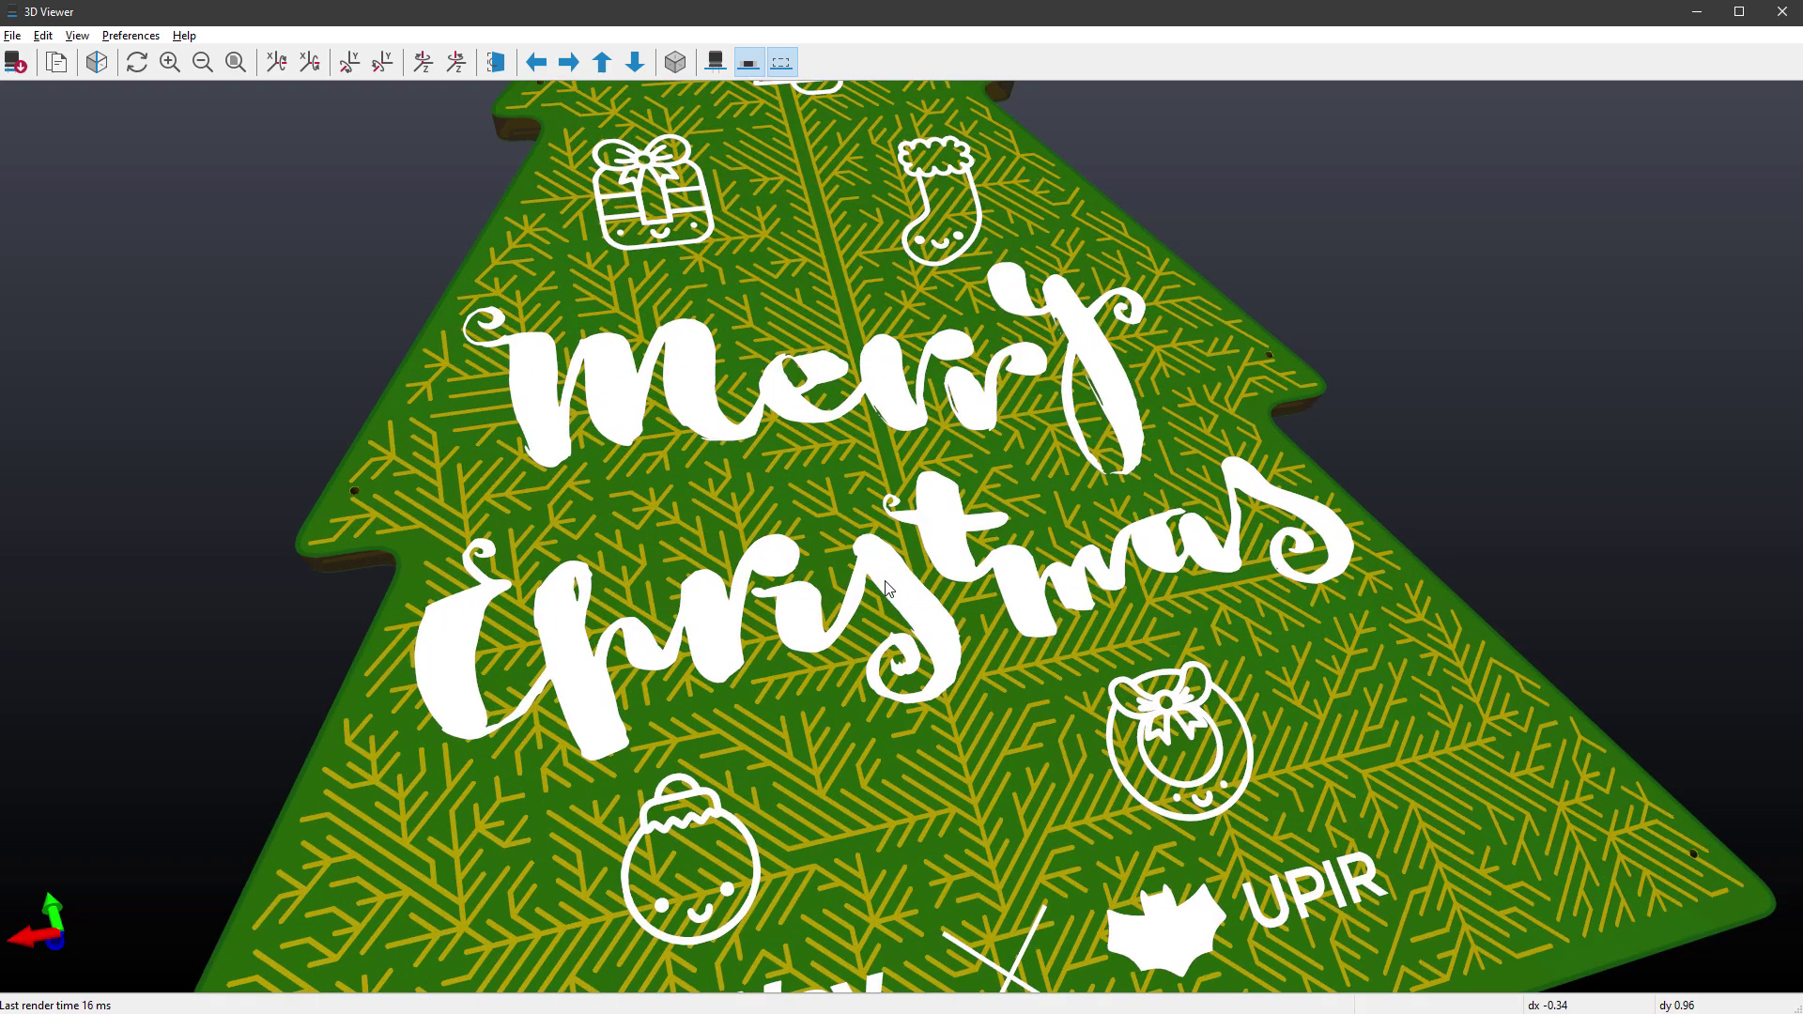
scroll(933, 796, "down", 5)
scroll(893, 657, "up", 4)
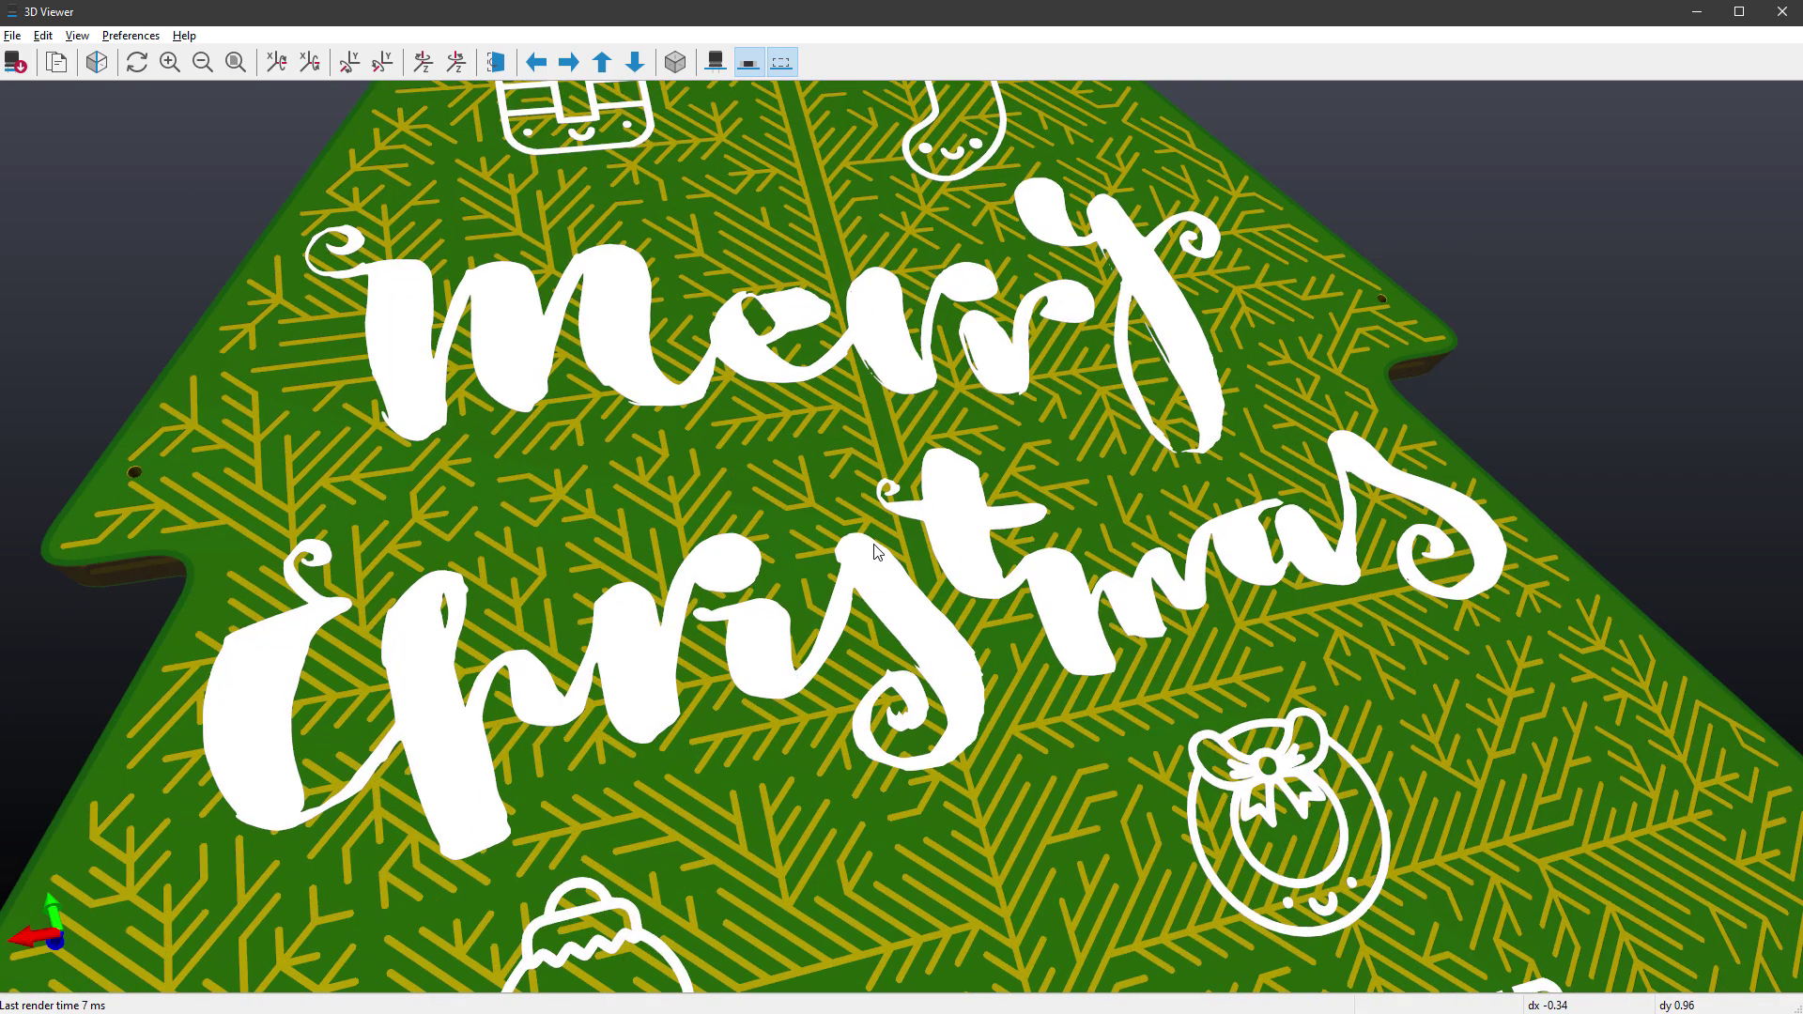
scroll(866, 551, "down", 4)
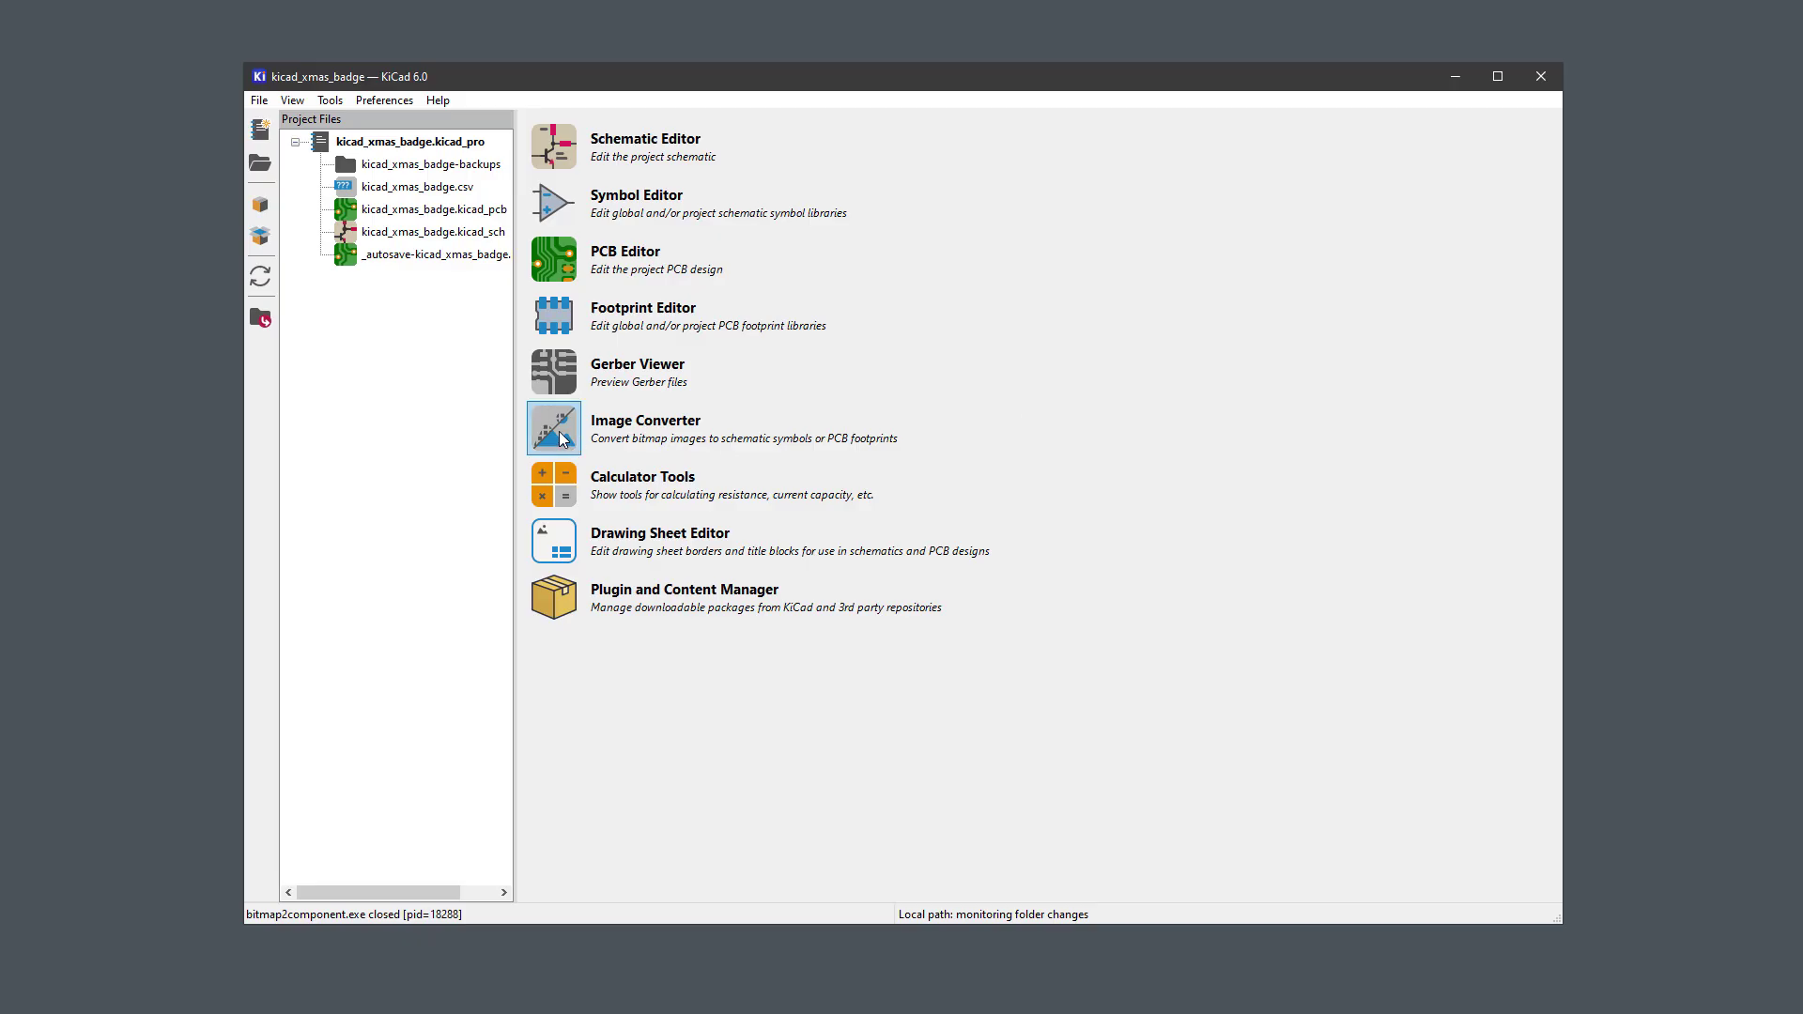
Convert the Merry Christmas bitmap to a board-layer footprint and export it to the clipboard
left_click(563, 439)
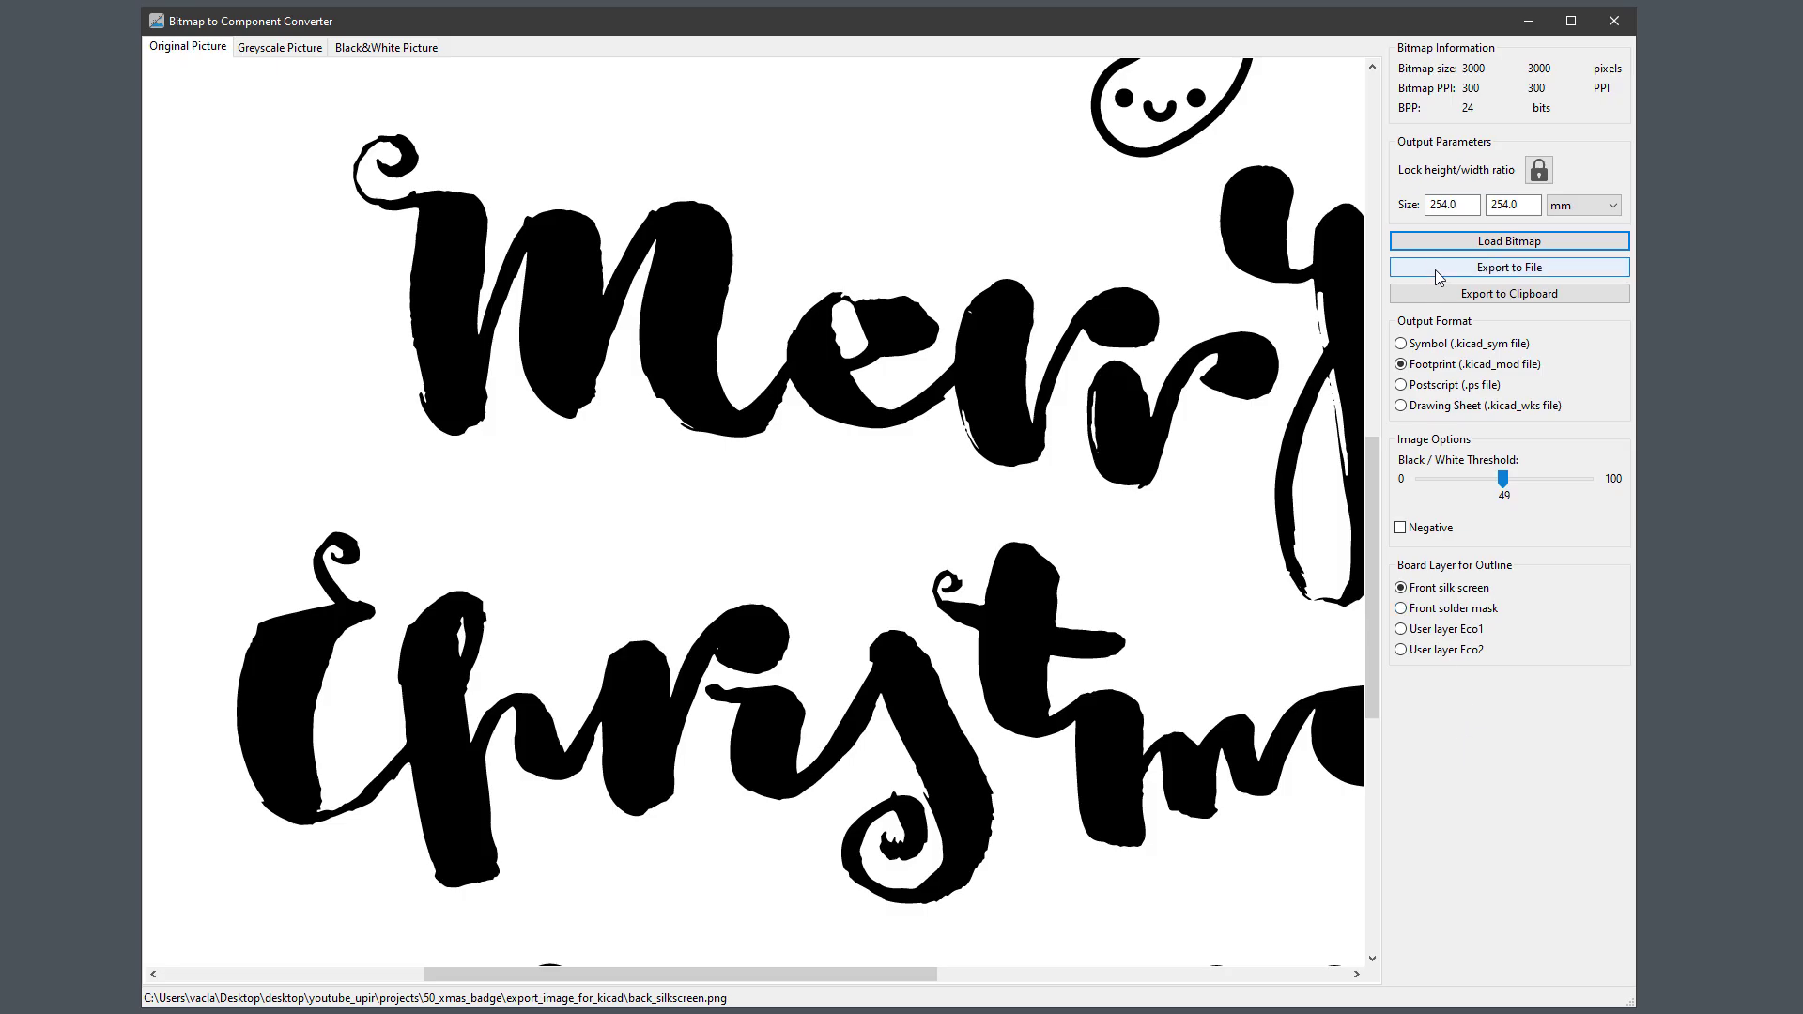
left_click(1451, 608)
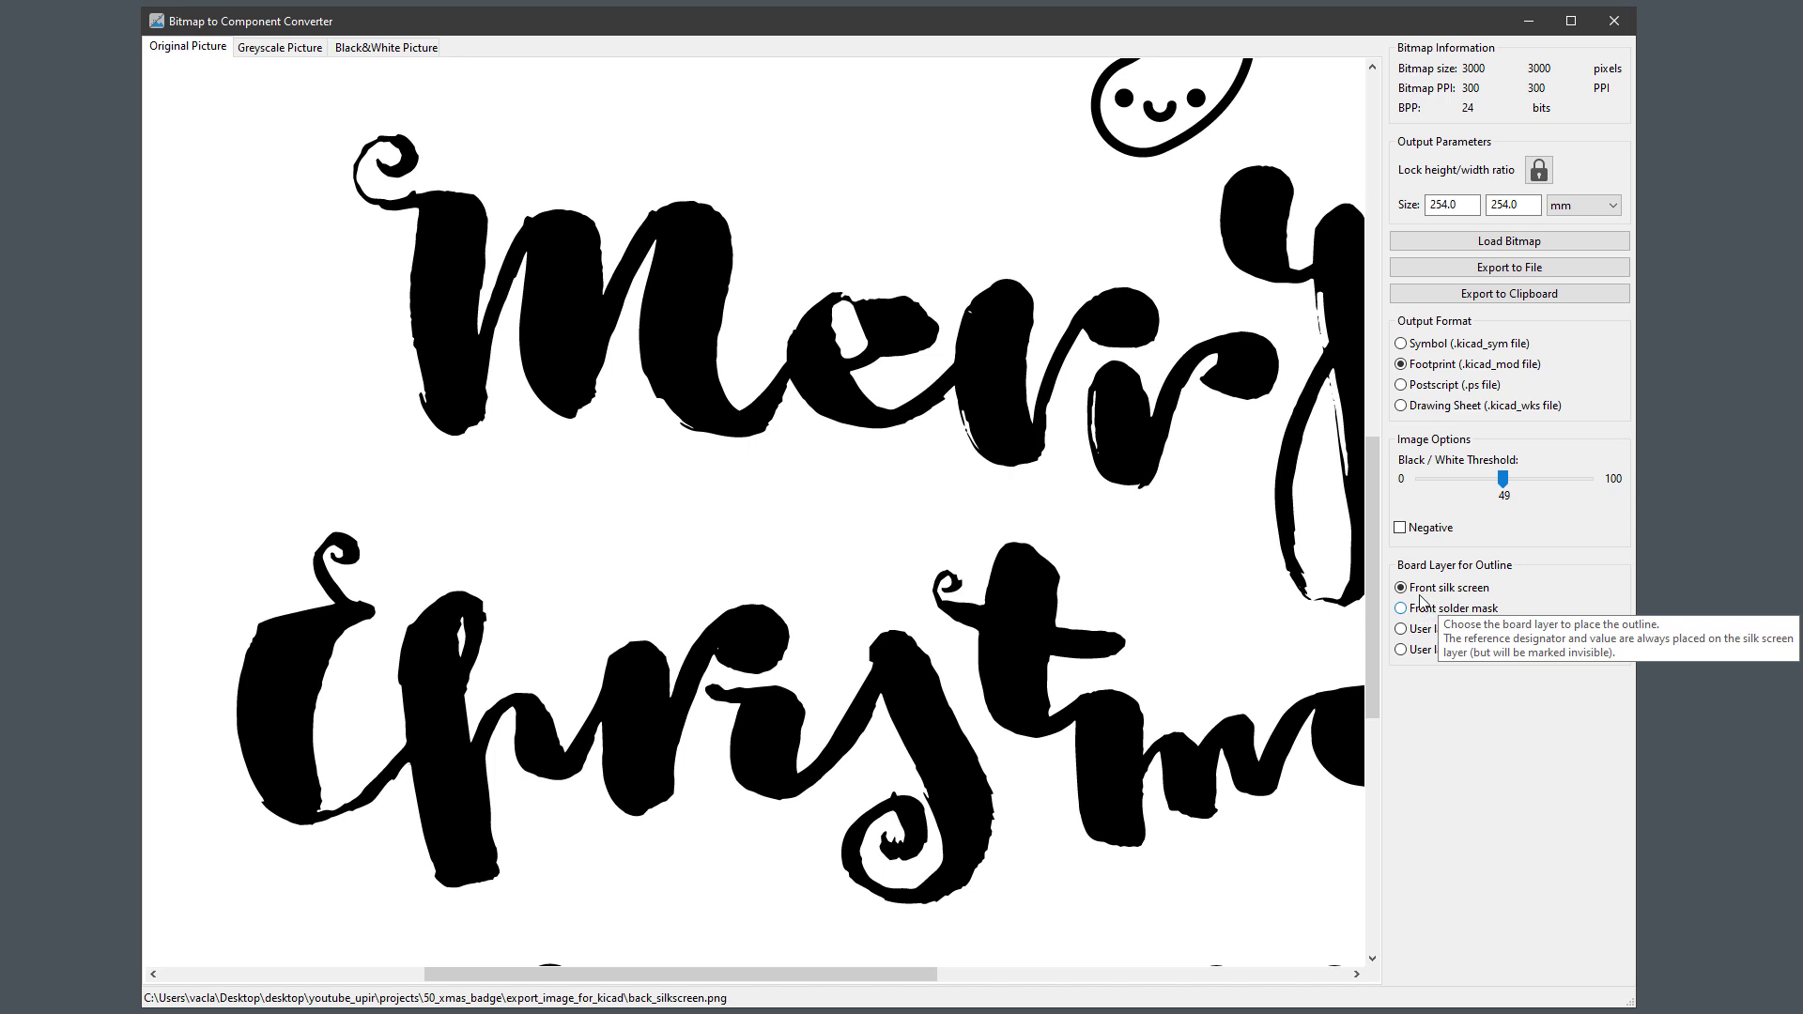
left_click(1458, 301)
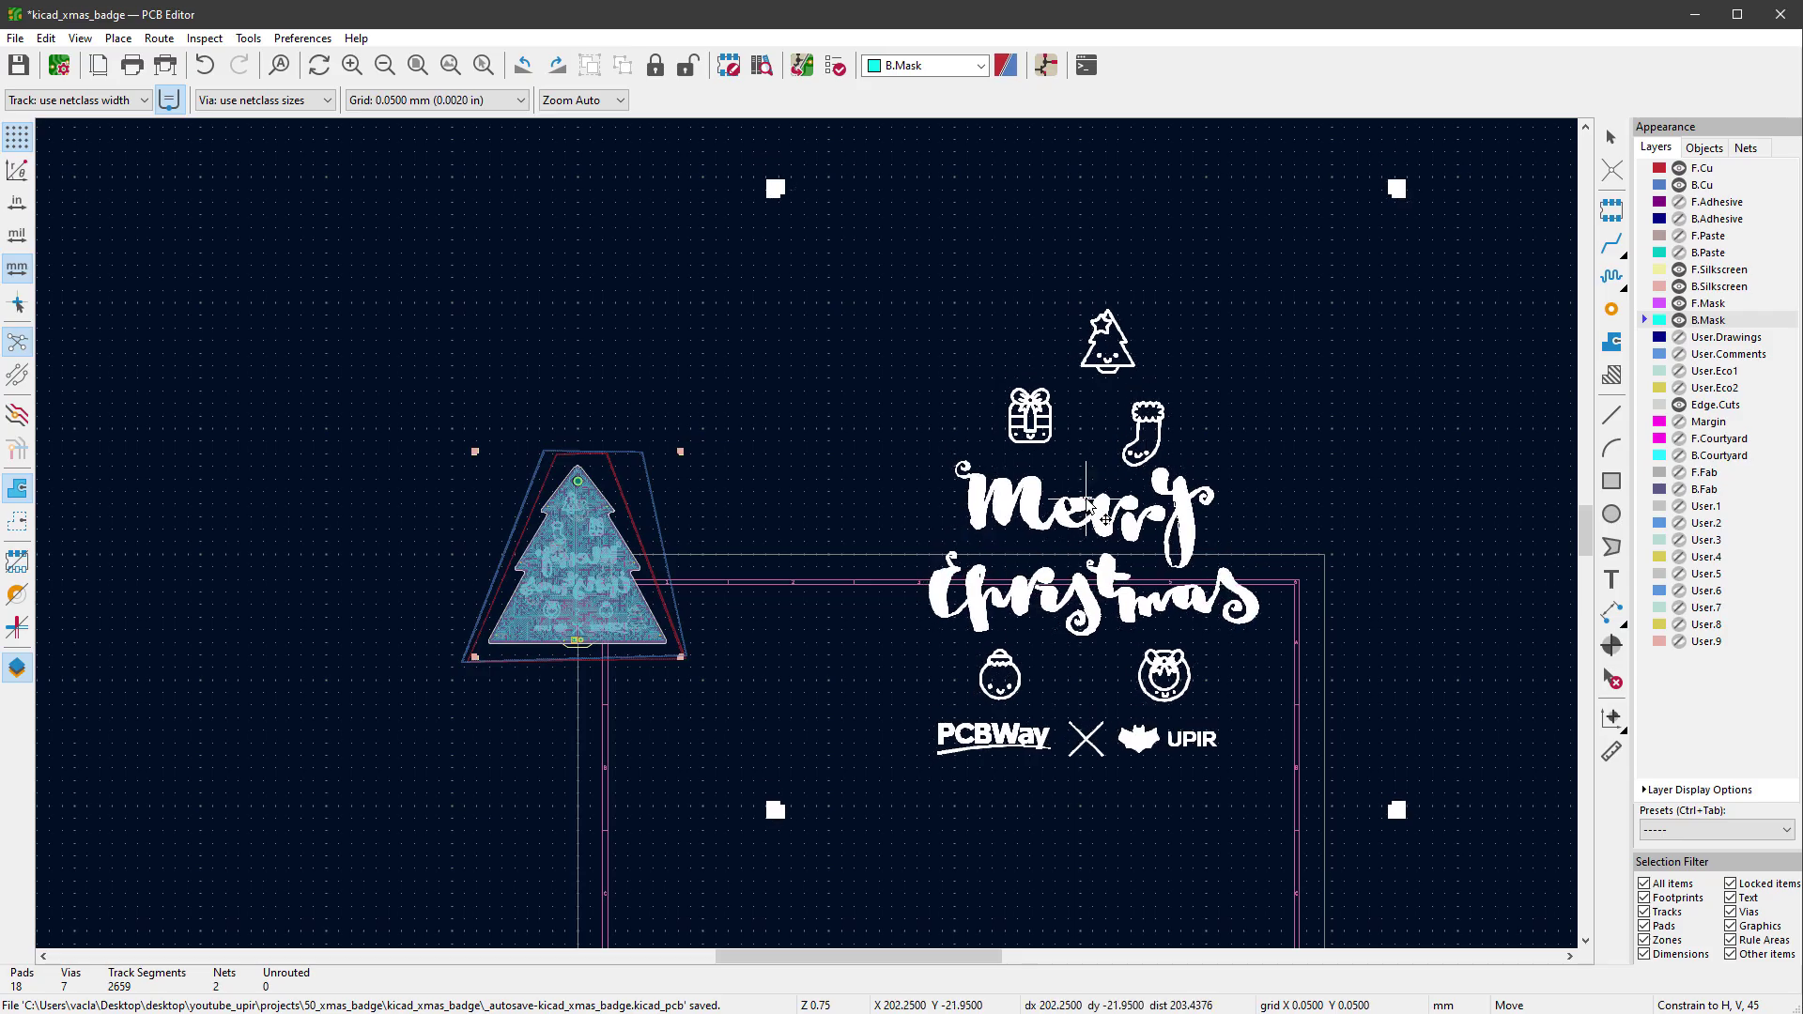
Open the pasted LOGO footprint's Properties and set its Side to Back
right_click(1099, 359)
left_click(1141, 543)
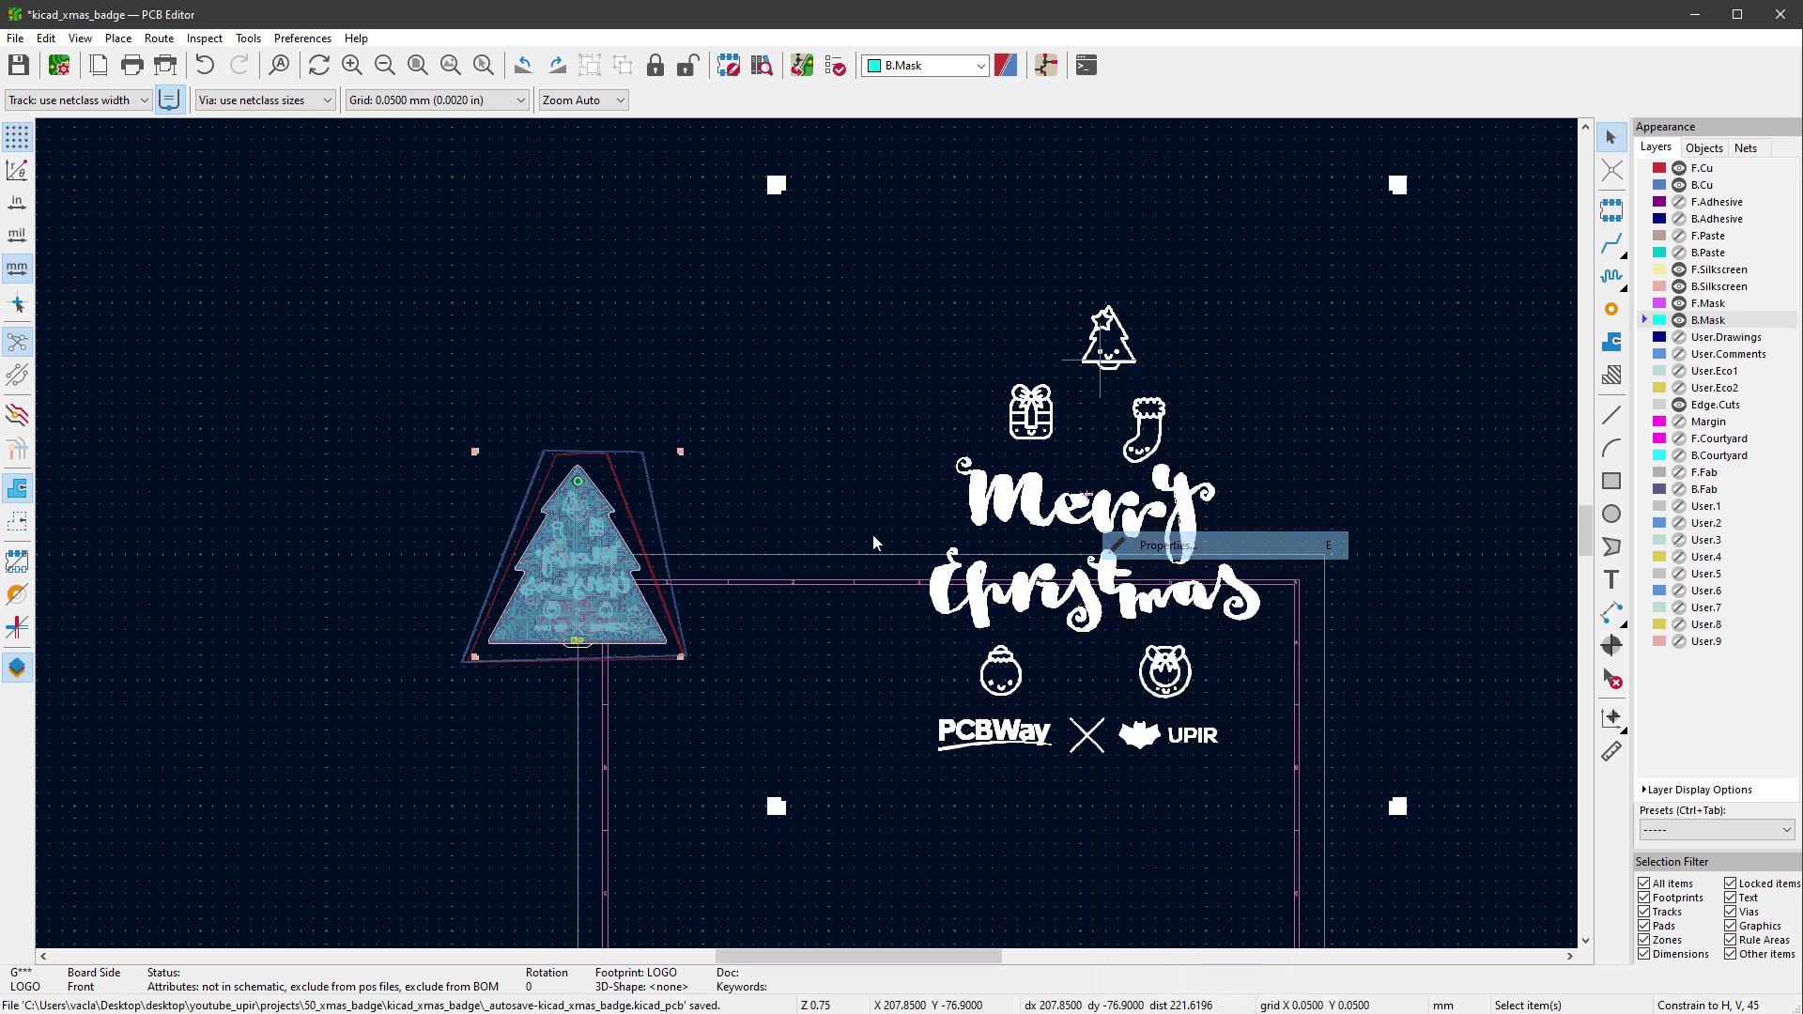
left_click(728, 613)
left_click(719, 643)
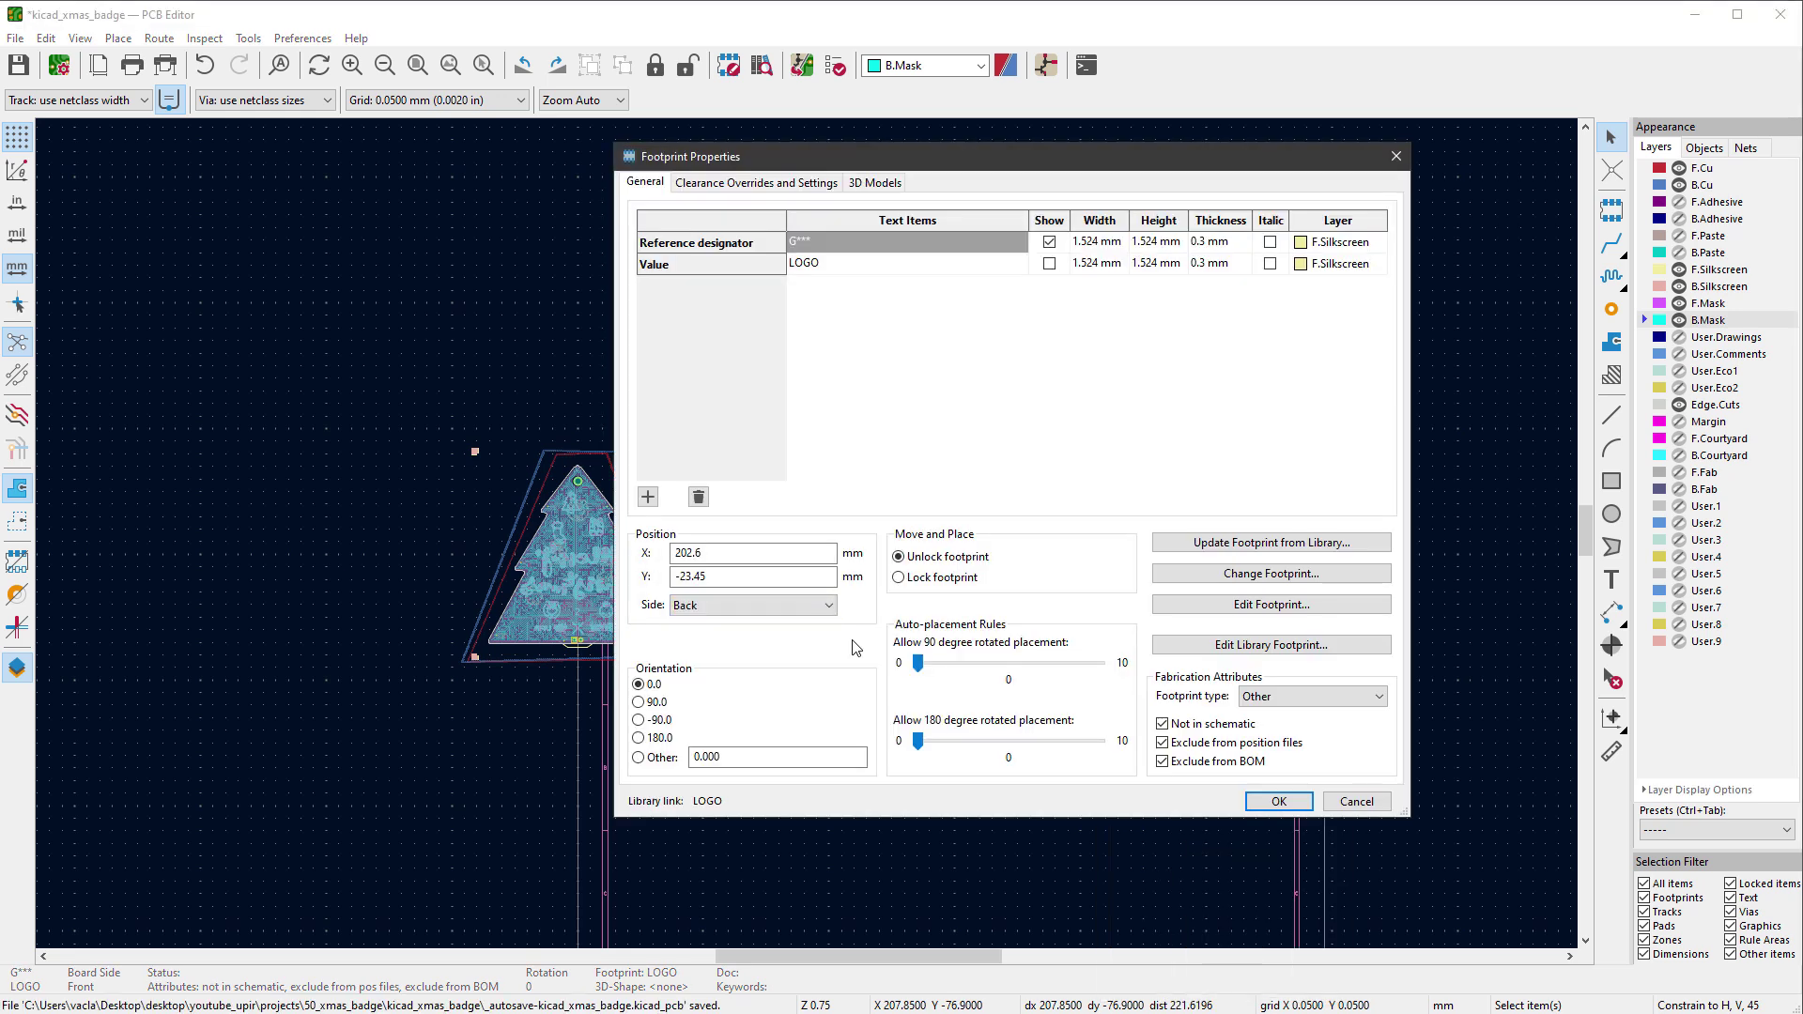